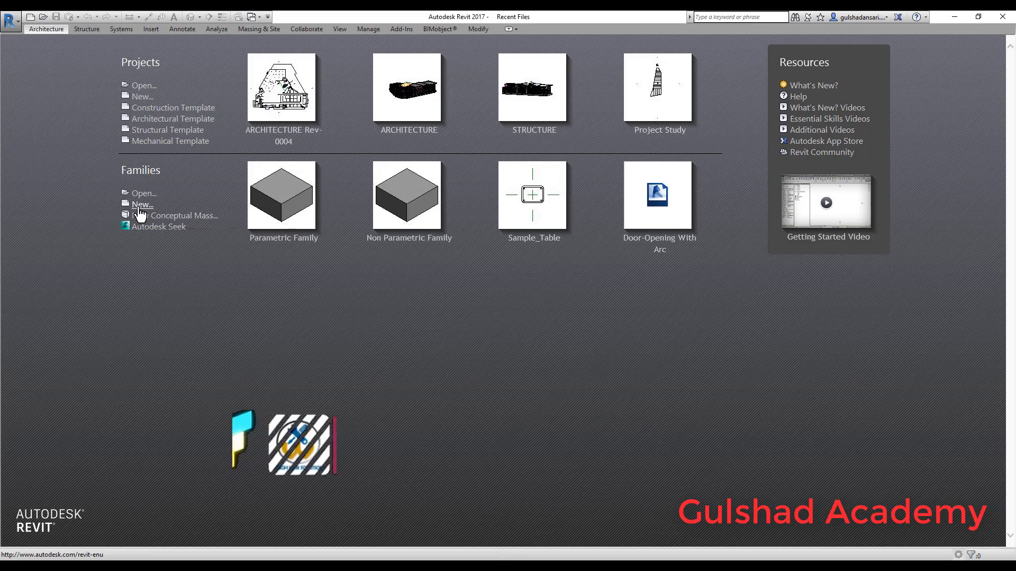
Step: Create a new family from the Metric Generic Model template
{"action": "left_click", "coordinate": [143, 207]}
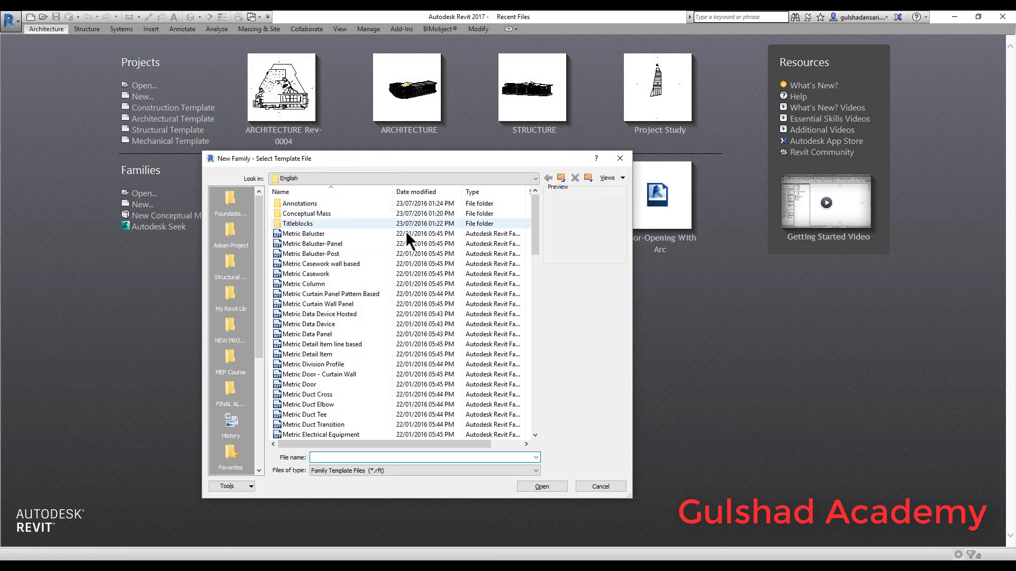
{"action": "left_click_drag", "start_coordinate": [538, 236], "coordinate": [540, 311]}
{"action": "left_click", "coordinate": [296, 316]}
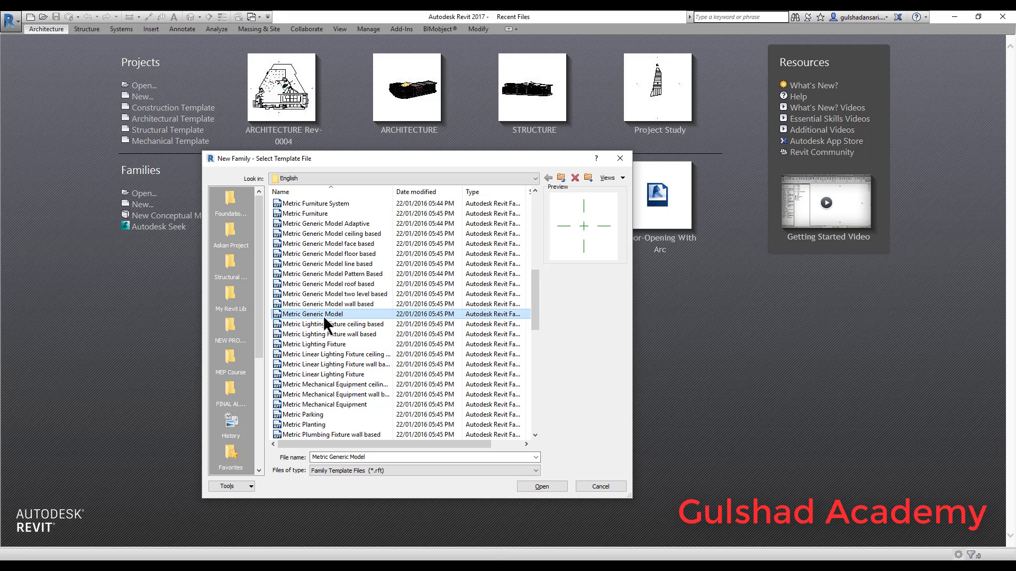
{"action": "left_click", "coordinate": [542, 487]}
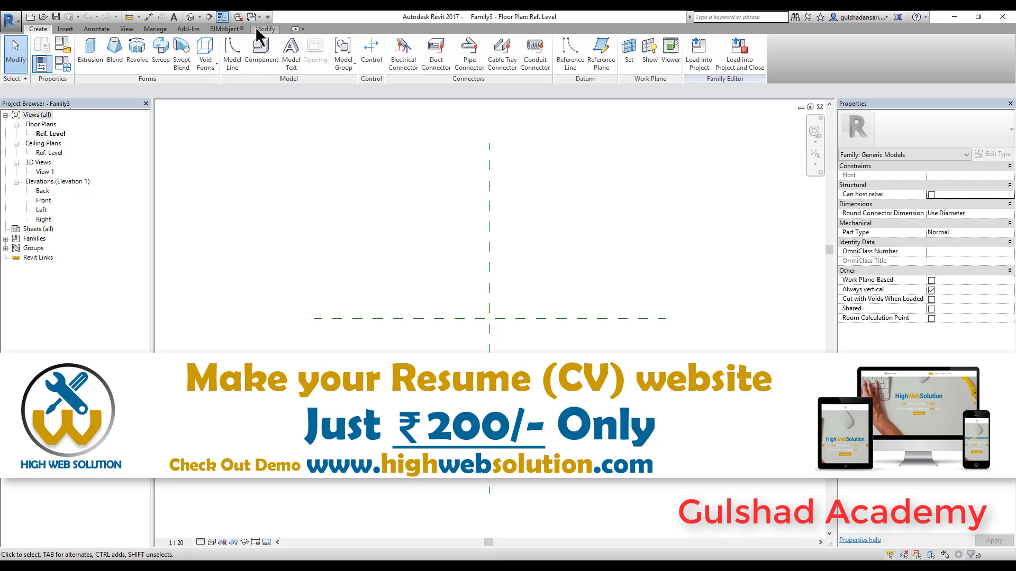
Step: Check the length unit format in the project units and leave the settings without saving changes
{"action": "left_click", "coordinate": [155, 29]}
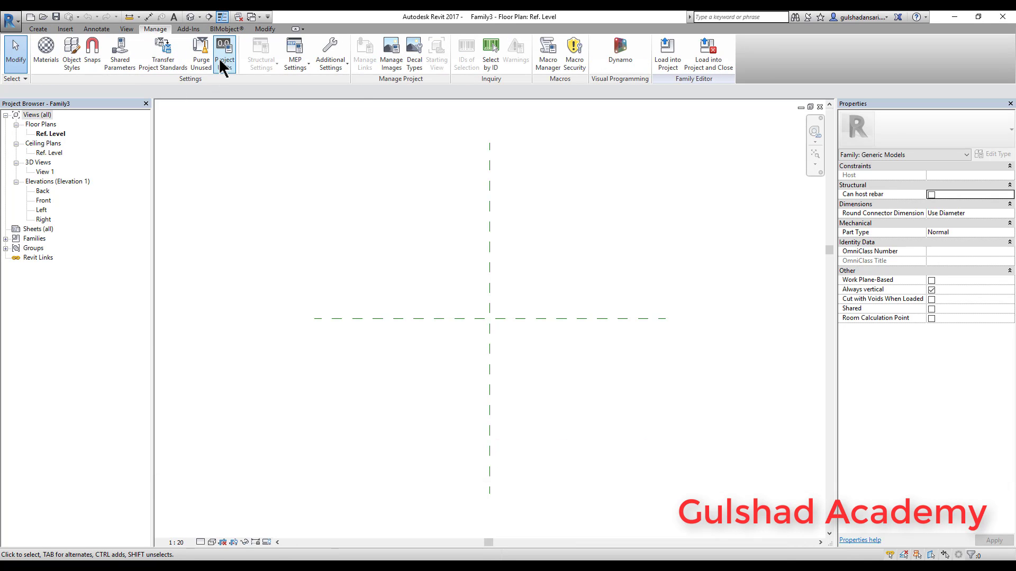
{"action": "left_click", "coordinate": [221, 68]}
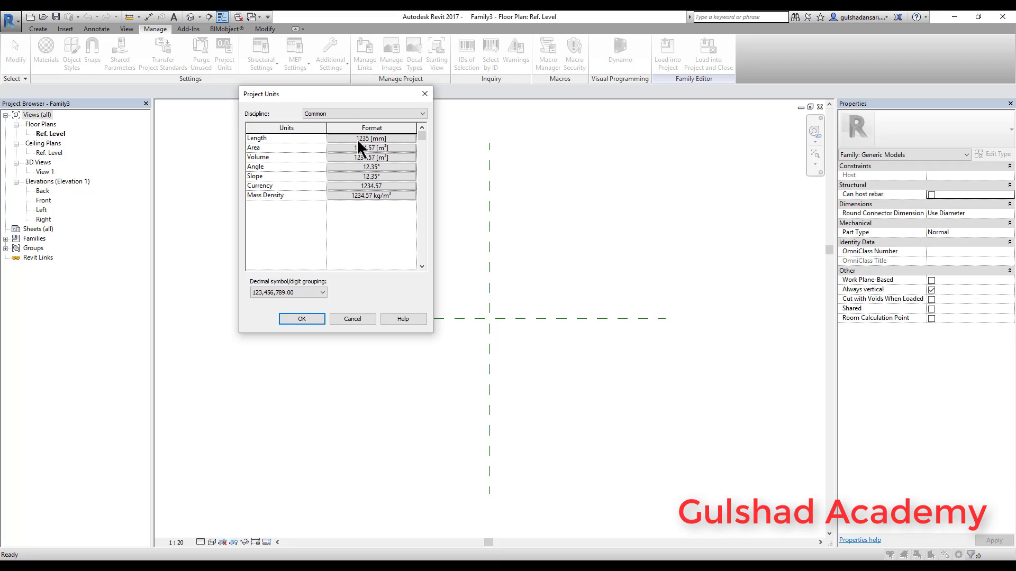
{"action": "left_click", "coordinate": [356, 138]}
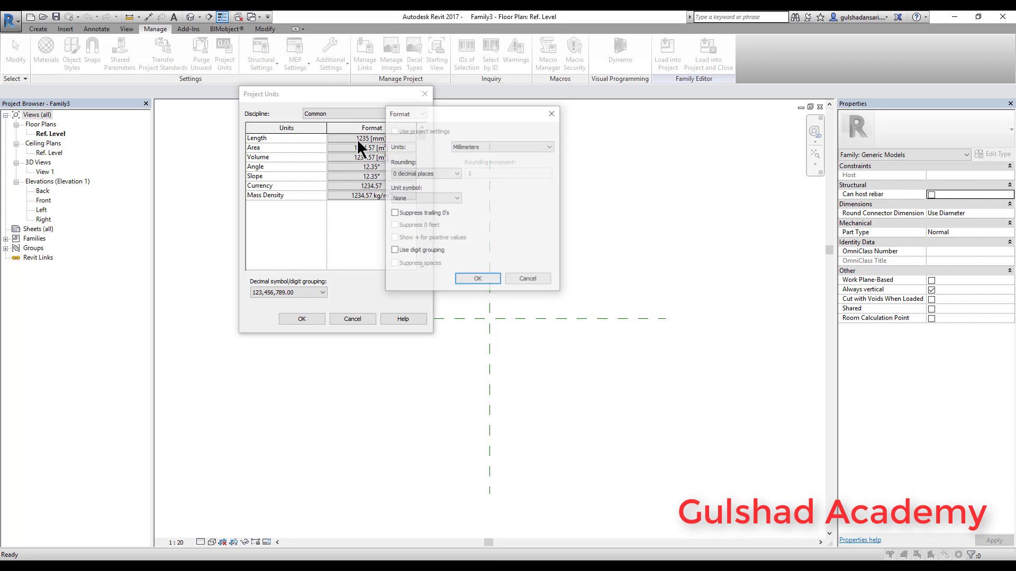
{"action": "left_click", "coordinate": [501, 143]}
{"action": "left_click", "coordinate": [524, 275]}
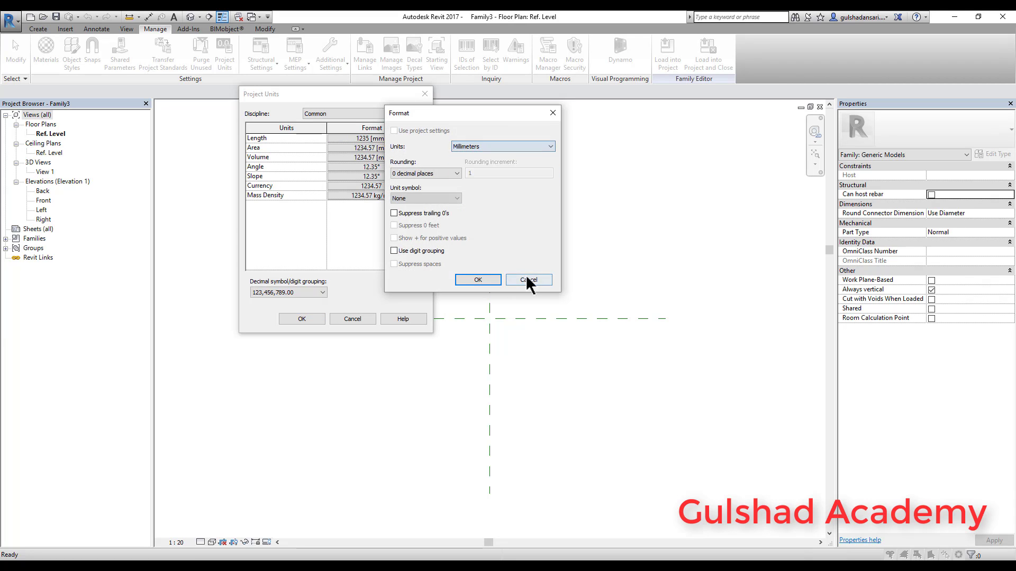
{"action": "left_click", "coordinate": [521, 278]}
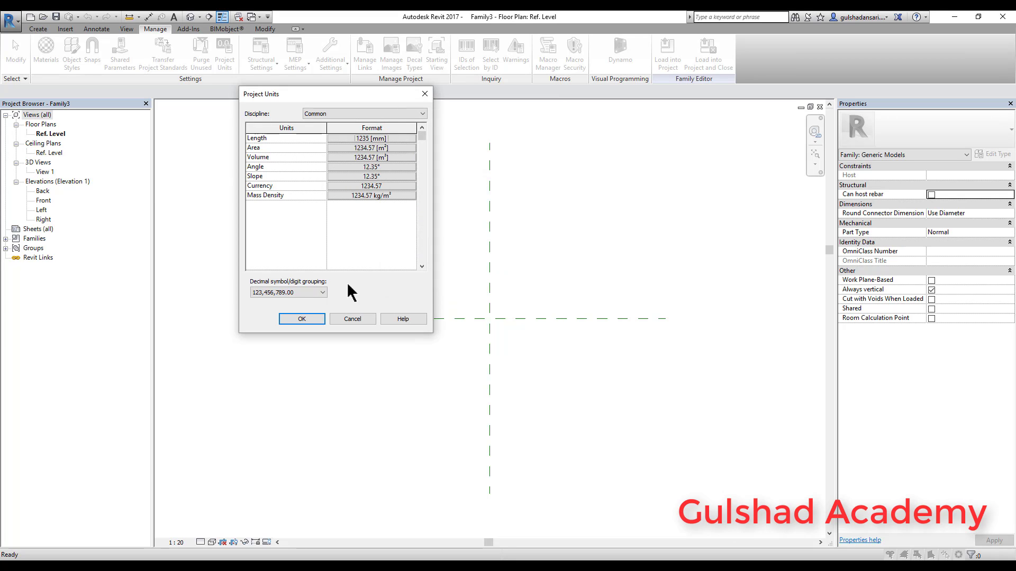
{"action": "left_click", "coordinate": [363, 317]}
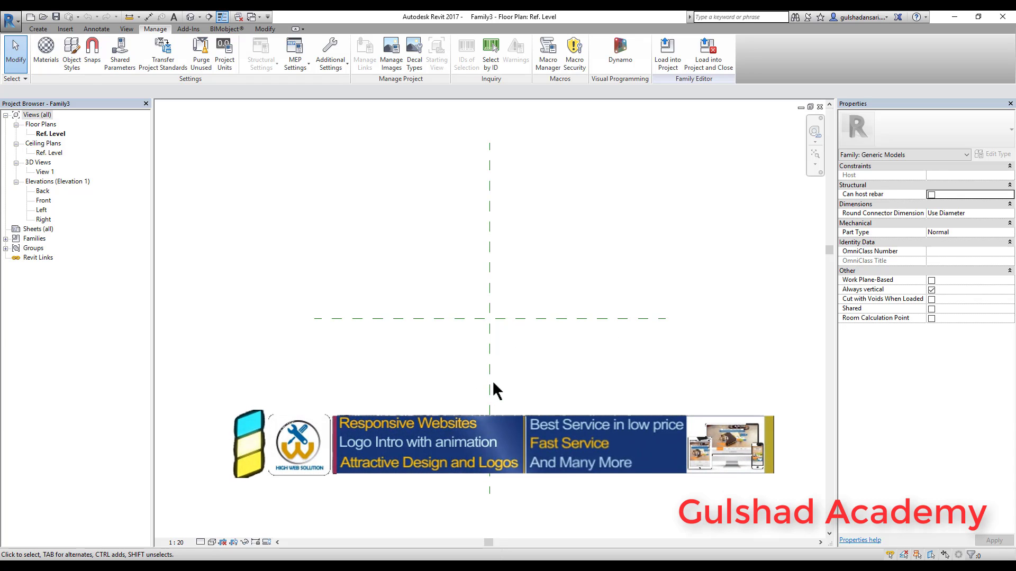
Step: Inspect the horizontal and vertical centre reference planes and the pin control at their intersection
{"action": "left_click", "coordinate": [529, 318]}
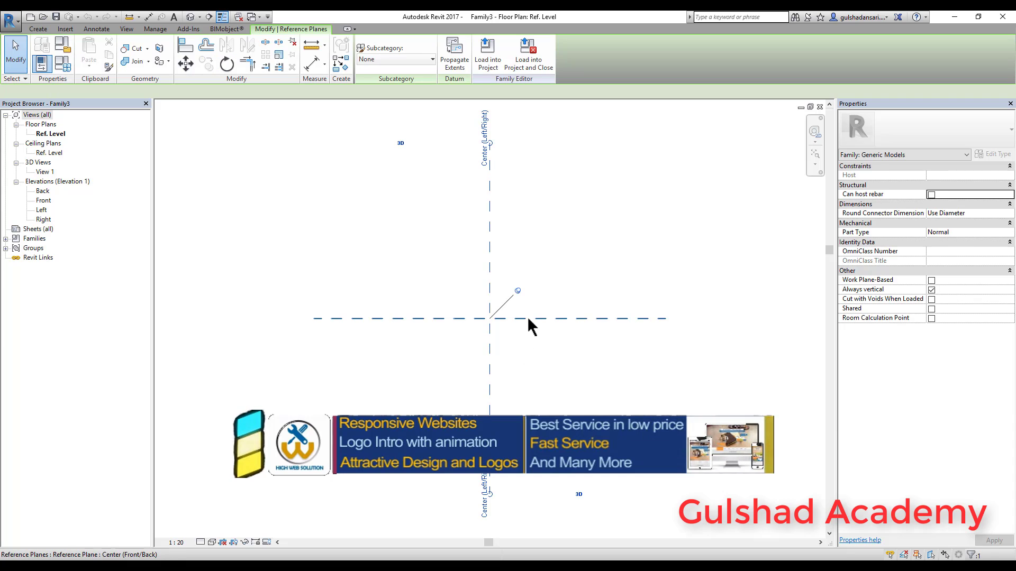
{"action": "left_click", "coordinate": [552, 371]}
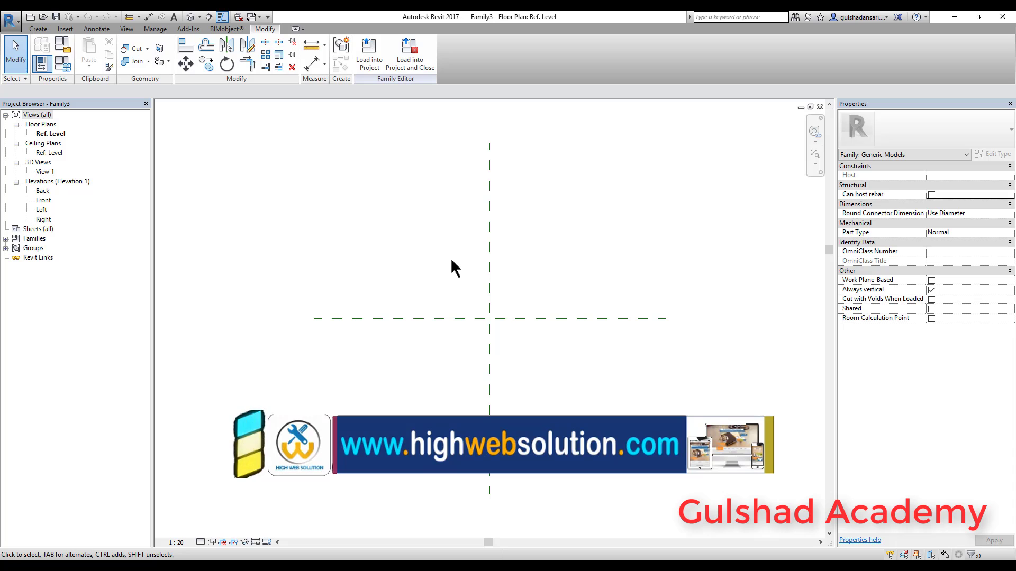
{"action": "left_click", "coordinate": [489, 239]}
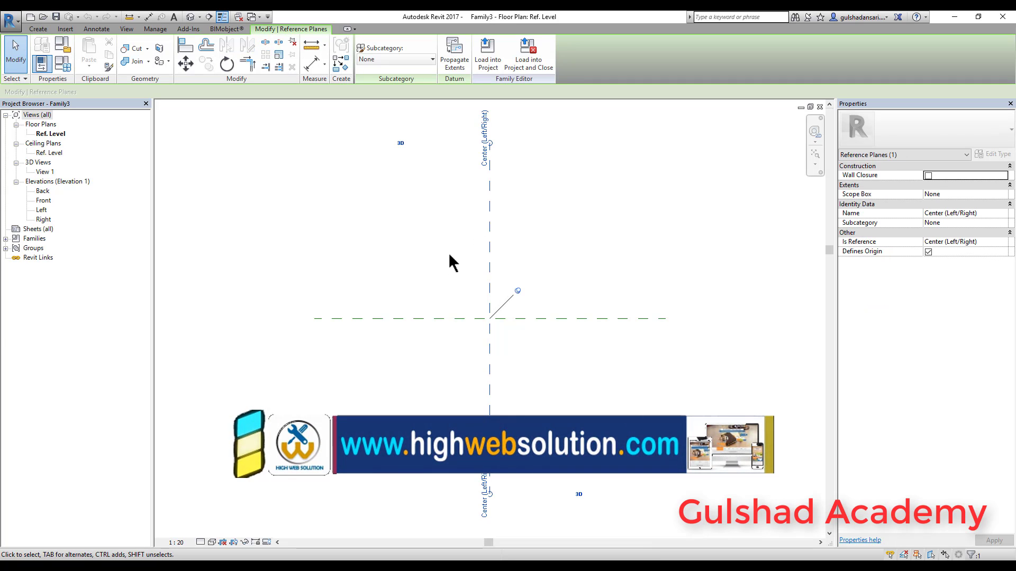
{"action": "left_click", "coordinate": [449, 253]}
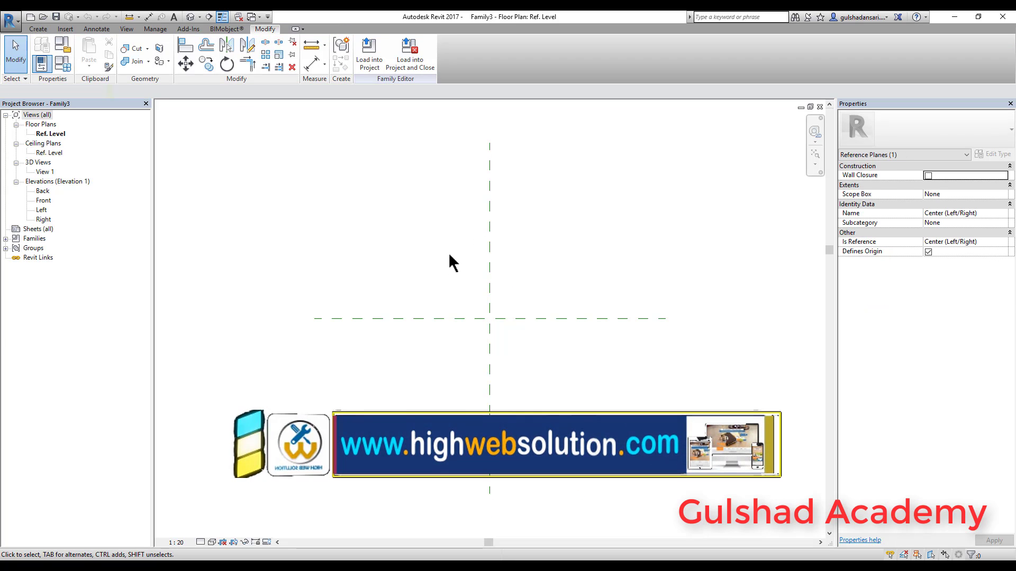
{"action": "left_click", "coordinate": [489, 207]}
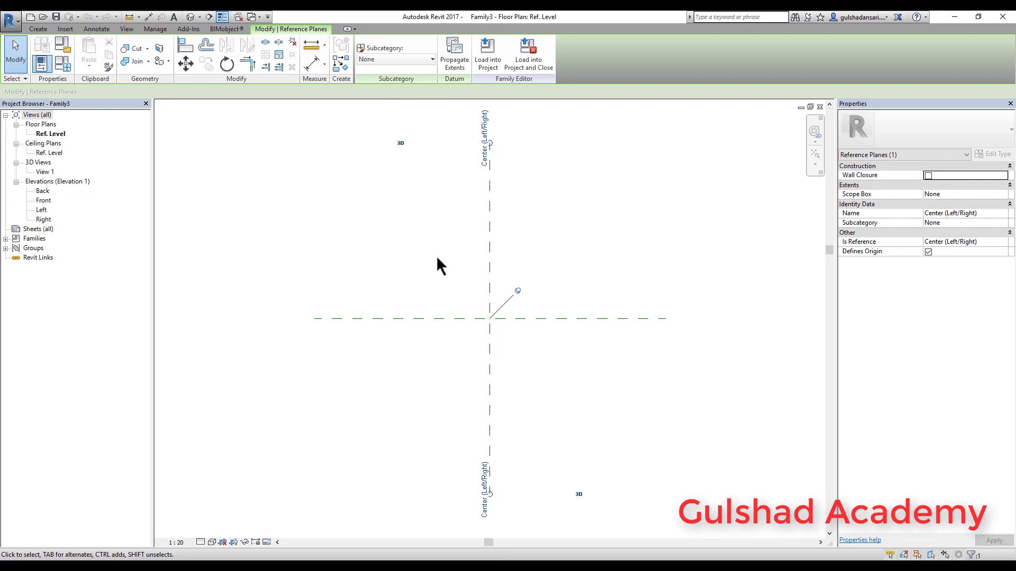
{"action": "left_click", "coordinate": [518, 291]}
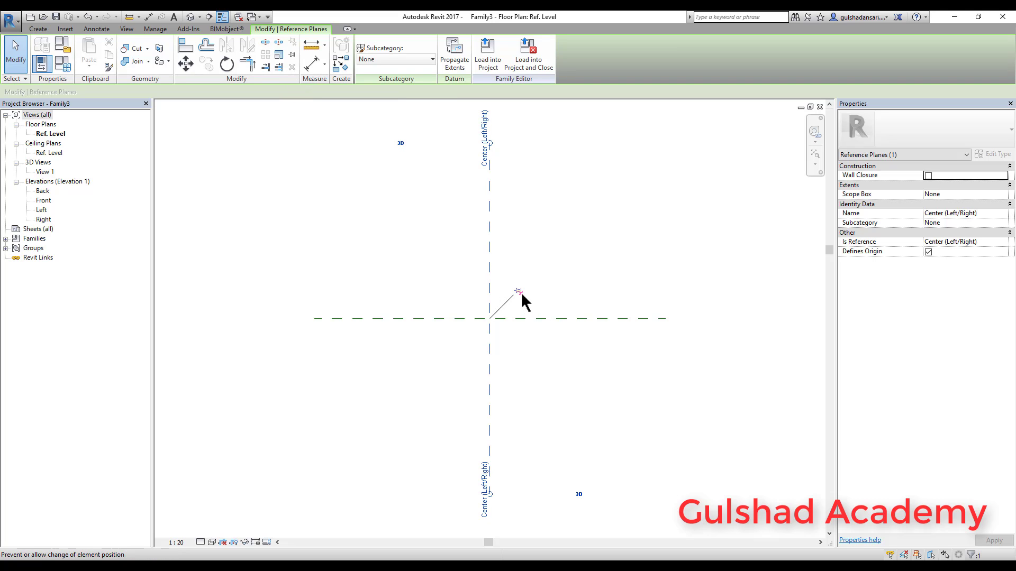
{"action": "left_click", "coordinate": [564, 276]}
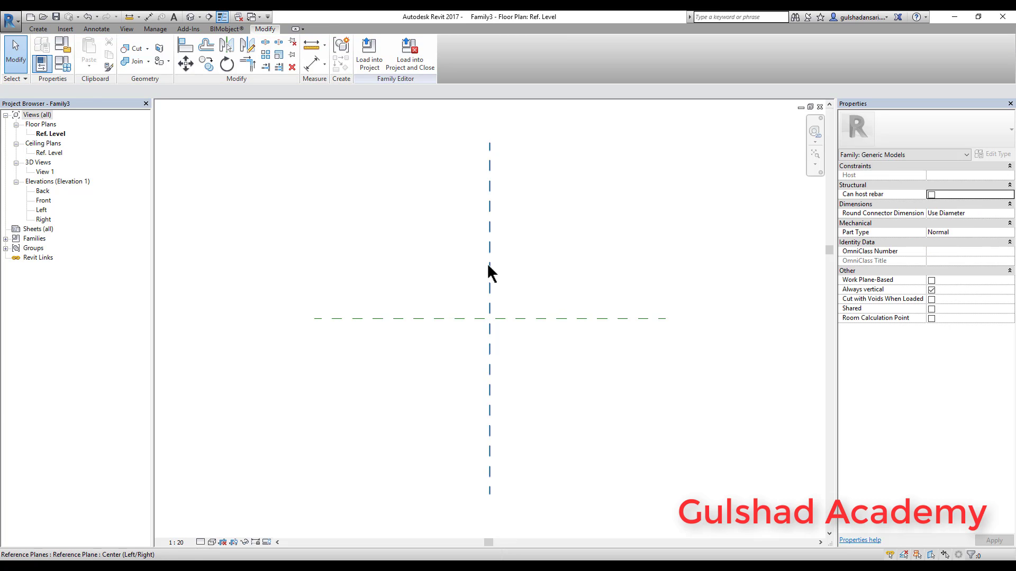
Step: Compare the name, Is Reference and Defines Origin properties of the Center (Left/Right) and Center (Front/Back) reference planes
{"action": "left_click", "coordinate": [490, 272]}
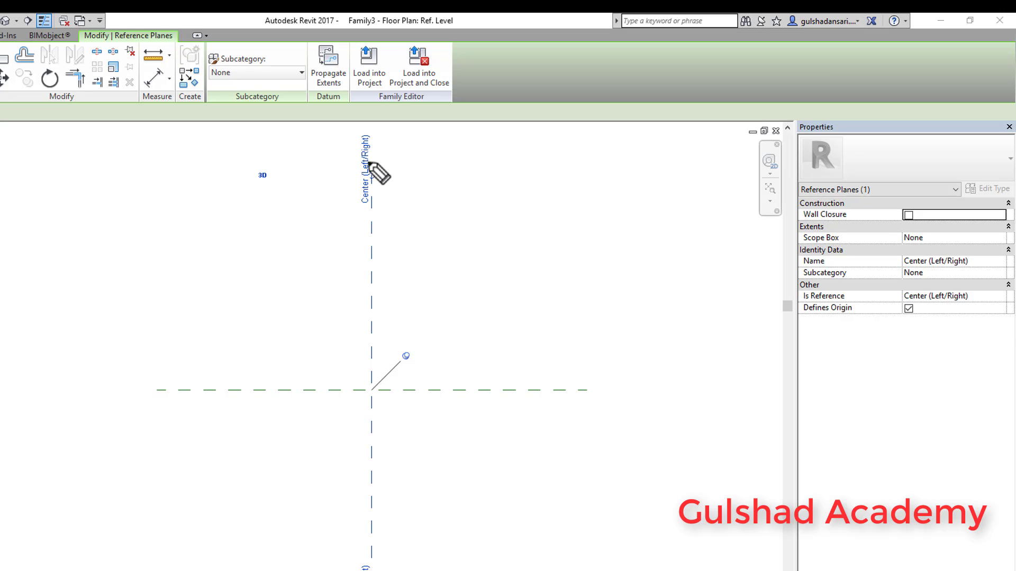
{"action": "mouse_move", "coordinate": [369, 163]}
{"action": "left_mouse_down"}
{"action": "mouse_move", "coordinate": [382, 339]}
{"action": "mouse_move", "coordinate": [376, 569]}
{"action": "left_mouse_up"}
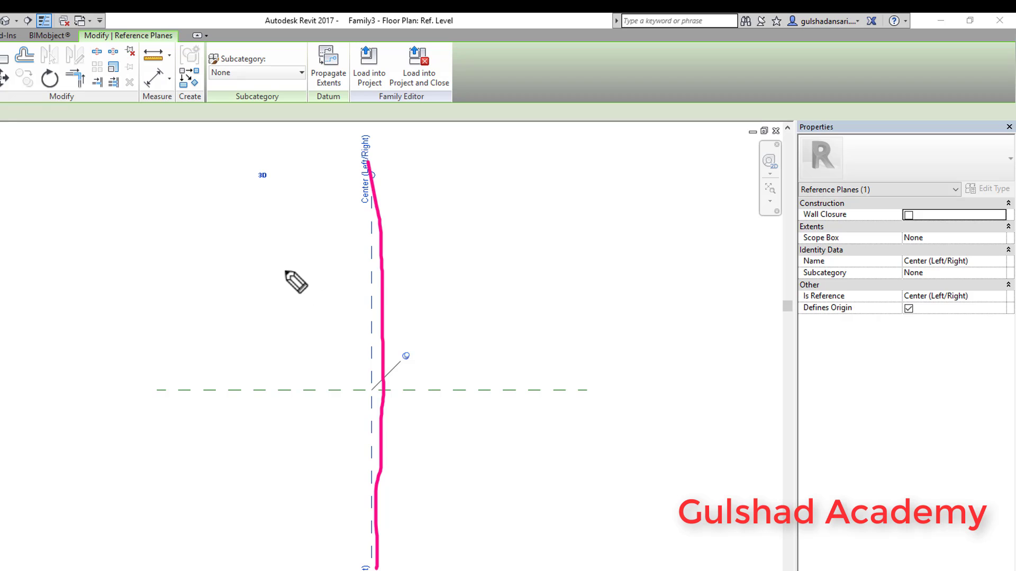
{"action": "mouse_move", "coordinate": [278, 267]}
{"action": "left_mouse_down"}
{"action": "mouse_move", "coordinate": [275, 301]}
{"action": "mouse_move", "coordinate": [303, 303]}
{"action": "left_mouse_up"}
{"action": "mouse_move", "coordinate": [477, 264]}
{"action": "left_mouse_down"}
{"action": "mouse_move", "coordinate": [474, 256]}
{"action": "mouse_move", "coordinate": [555, 294]}
{"action": "left_mouse_up"}
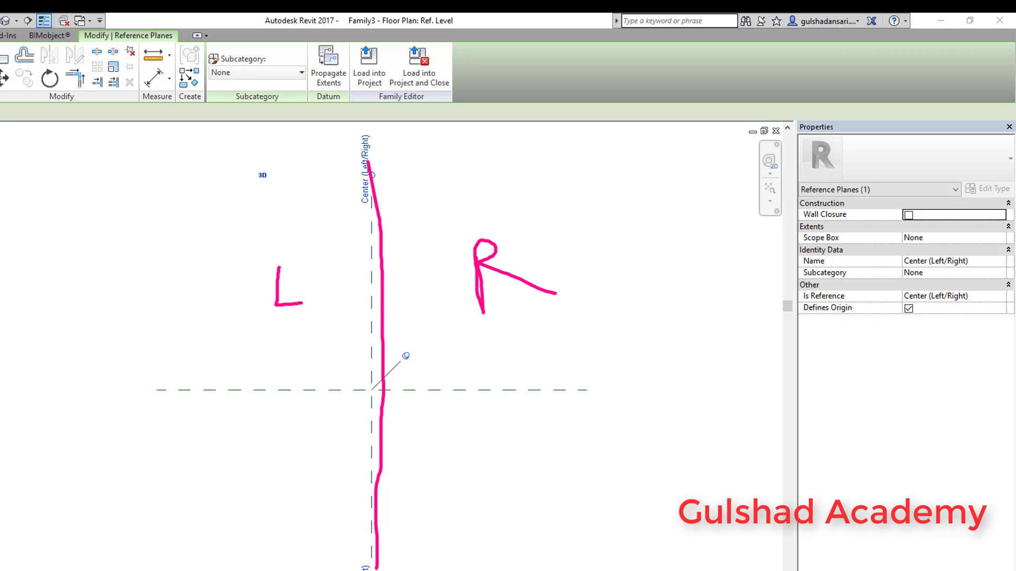
{"action": "left_click", "coordinate": [512, 390]}
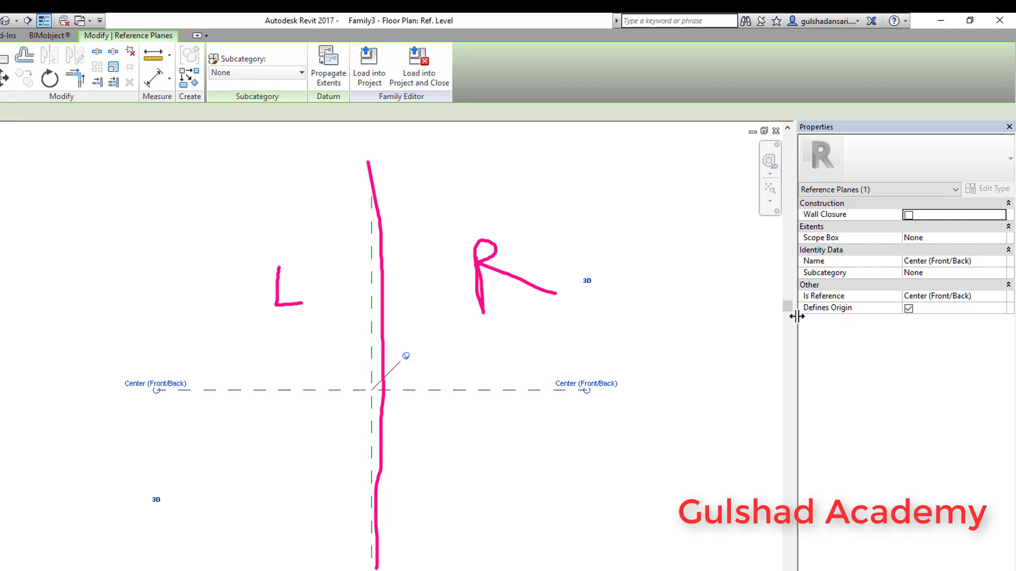
{"action": "left_click", "coordinate": [908, 308]}
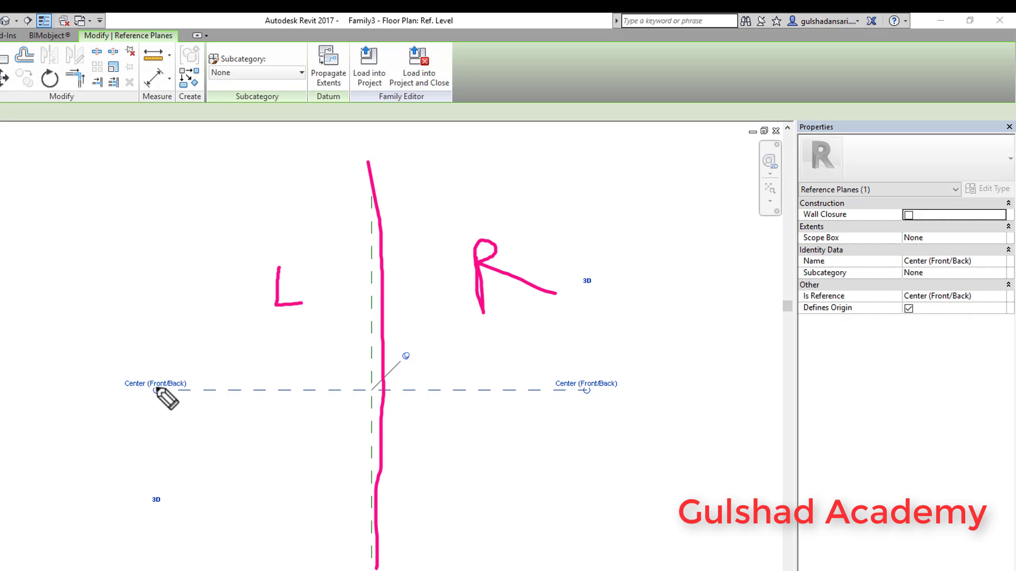
{"action": "left_click_drag", "start_coordinate": [155, 388], "coordinate": [581, 380]}
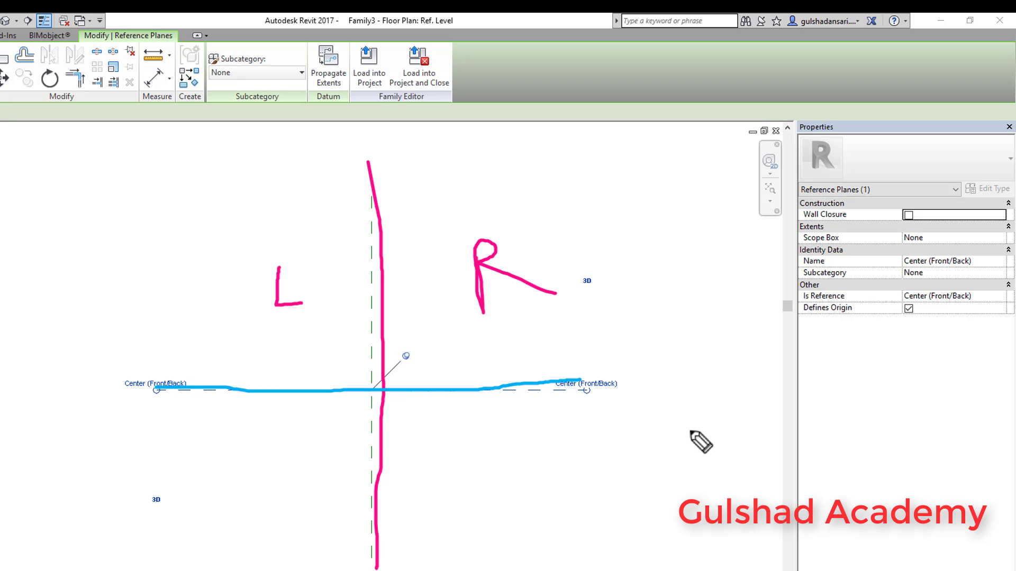
{"action": "mouse_move", "coordinate": [459, 498]}
{"action": "left_mouse_down"}
{"action": "mouse_move", "coordinate": [471, 540]}
{"action": "mouse_move", "coordinate": [509, 491]}
{"action": "left_mouse_up"}
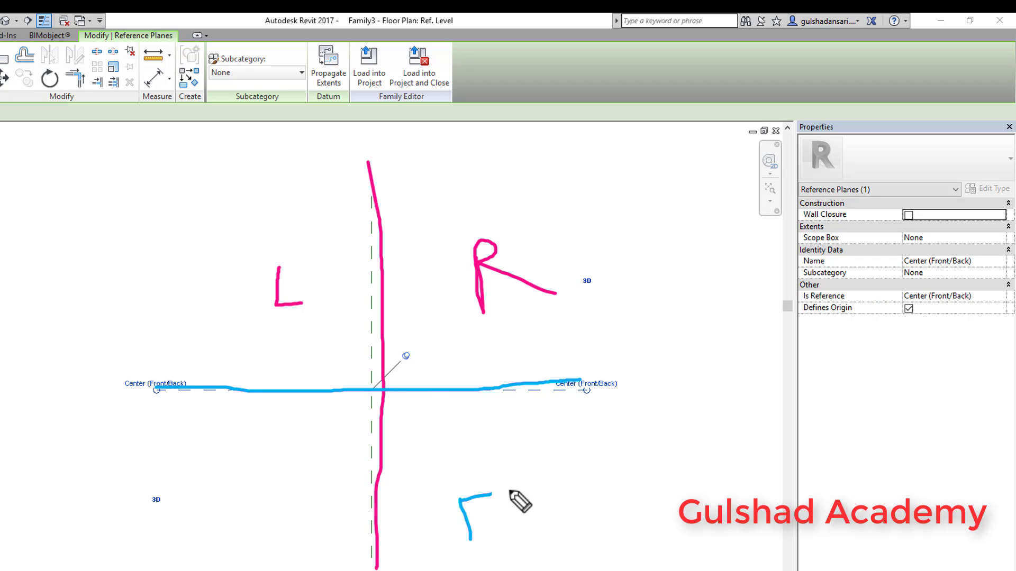
{"action": "left_click_drag", "start_coordinate": [464, 520], "coordinate": [509, 512]}
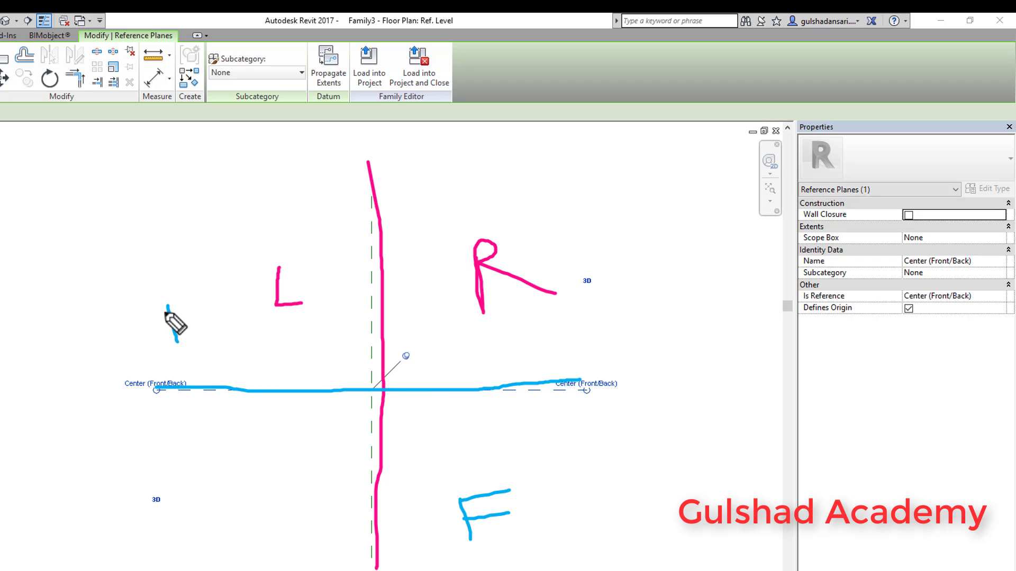
{"action": "mouse_move", "coordinate": [163, 304]}
{"action": "left_mouse_down"}
{"action": "mouse_move", "coordinate": [181, 347]}
{"action": "mouse_move", "coordinate": [225, 335]}
{"action": "left_mouse_up"}
{"action": "left_click_drag", "start_coordinate": [433, 451], "coordinate": [436, 482]}
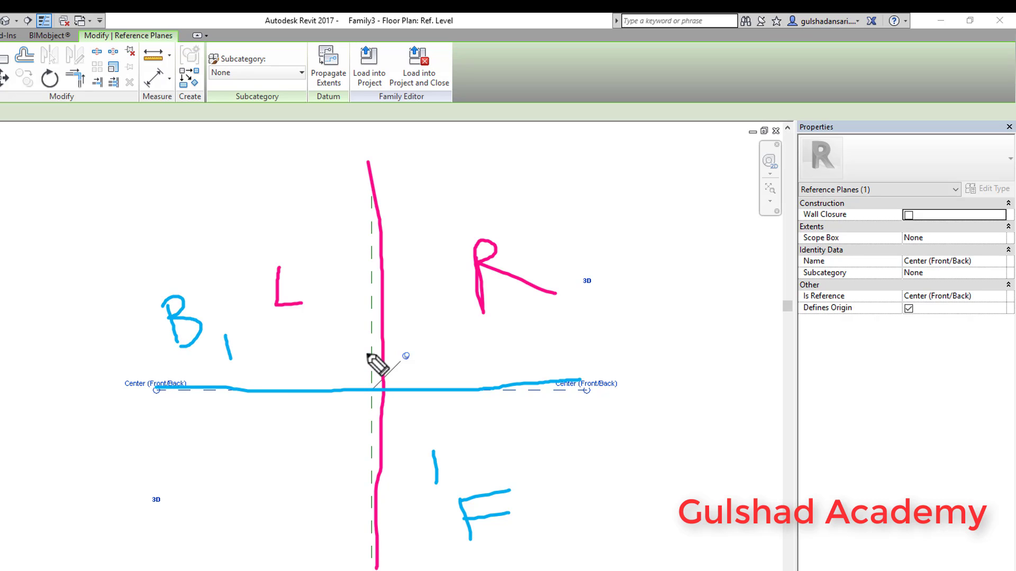
{"action": "left_click_drag", "start_coordinate": [366, 353], "coordinate": [330, 359]}
{"action": "left_click_drag", "start_coordinate": [442, 332], "coordinate": [479, 333]}
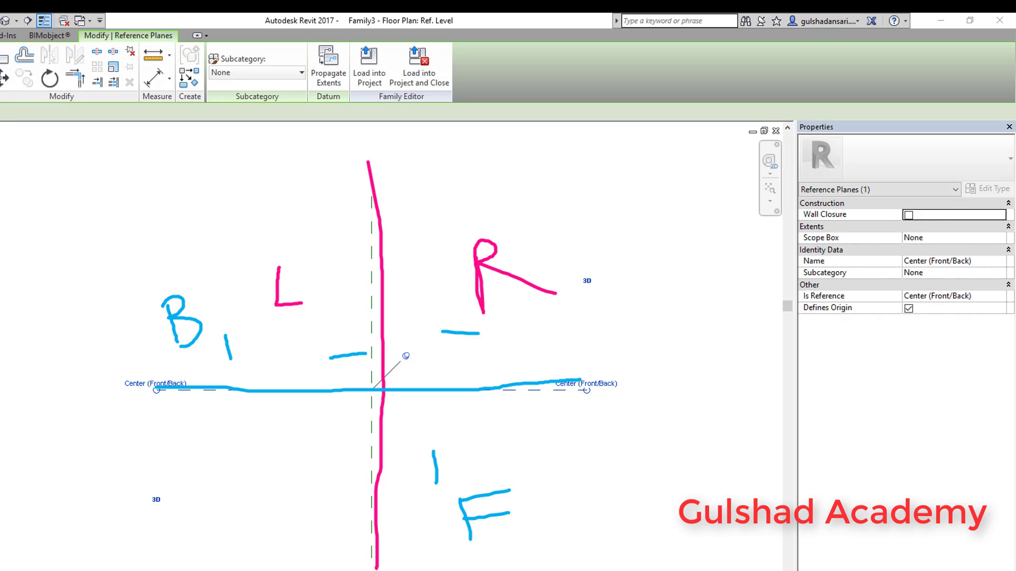
{"action": "key", "text": "Escape"}
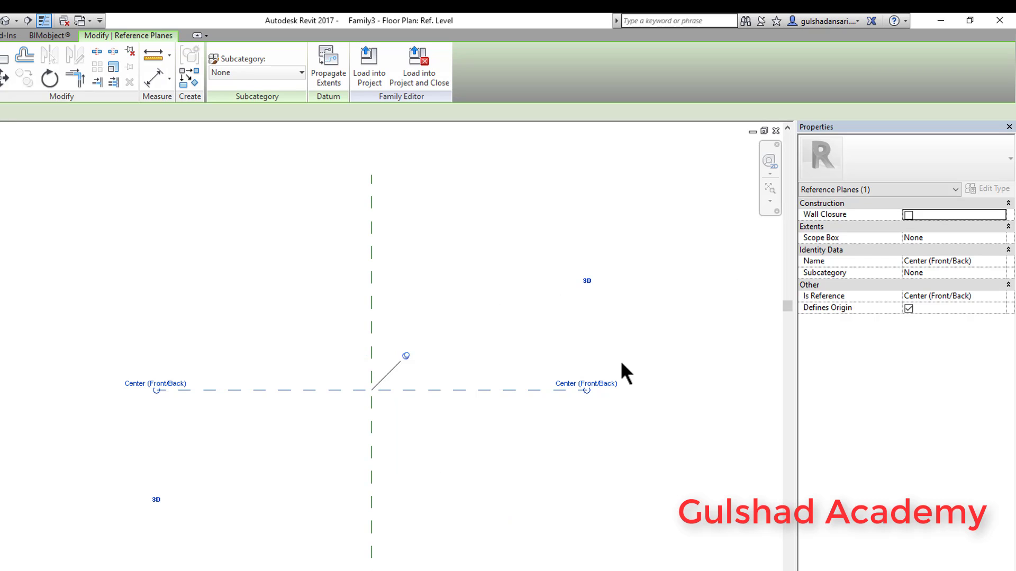
{"action": "left_click", "coordinate": [465, 268]}
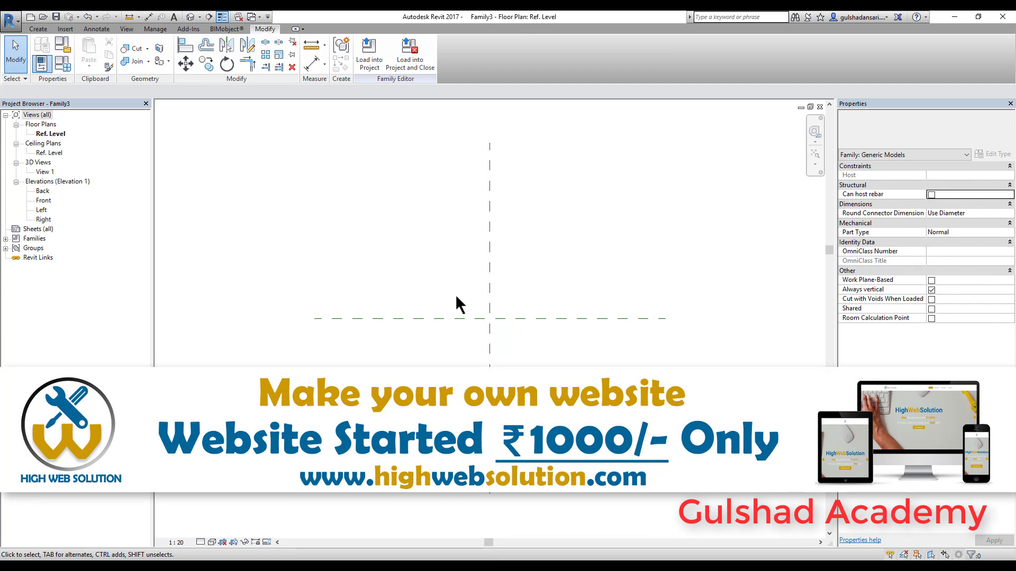
{"action": "left_click", "coordinate": [489, 200]}
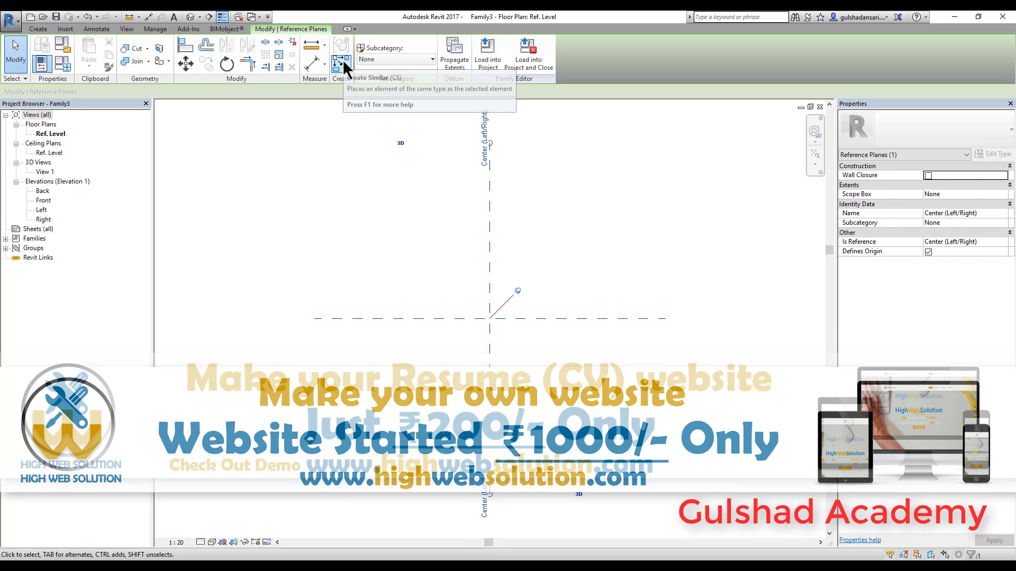
{"action": "left_click", "coordinate": [335, 138]}
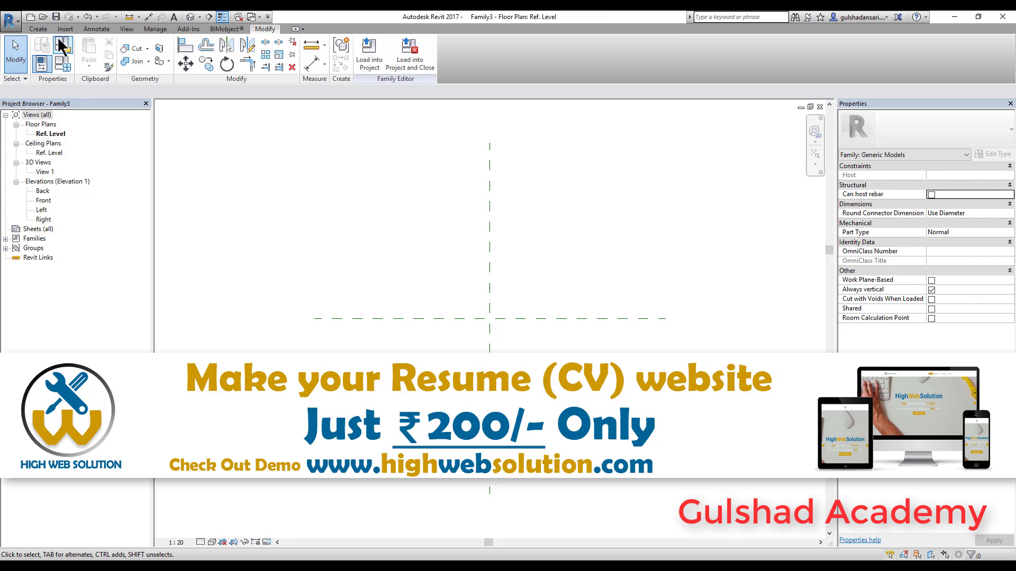
Step: Start the Reference Plane command and review the Is Reference options available for new reference planes
{"action": "left_click", "coordinate": [37, 29]}
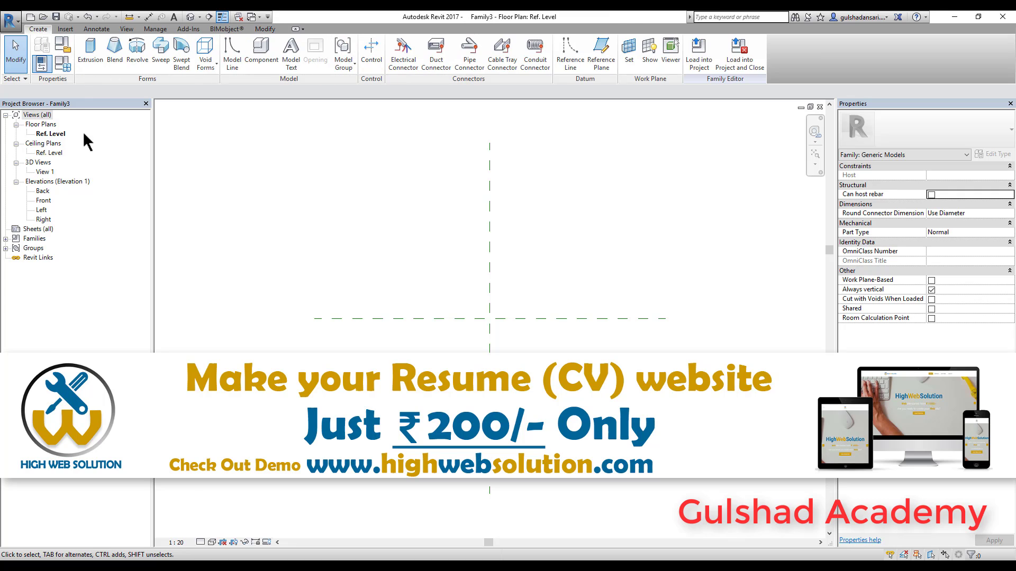
{"action": "left_click", "coordinate": [606, 67]}
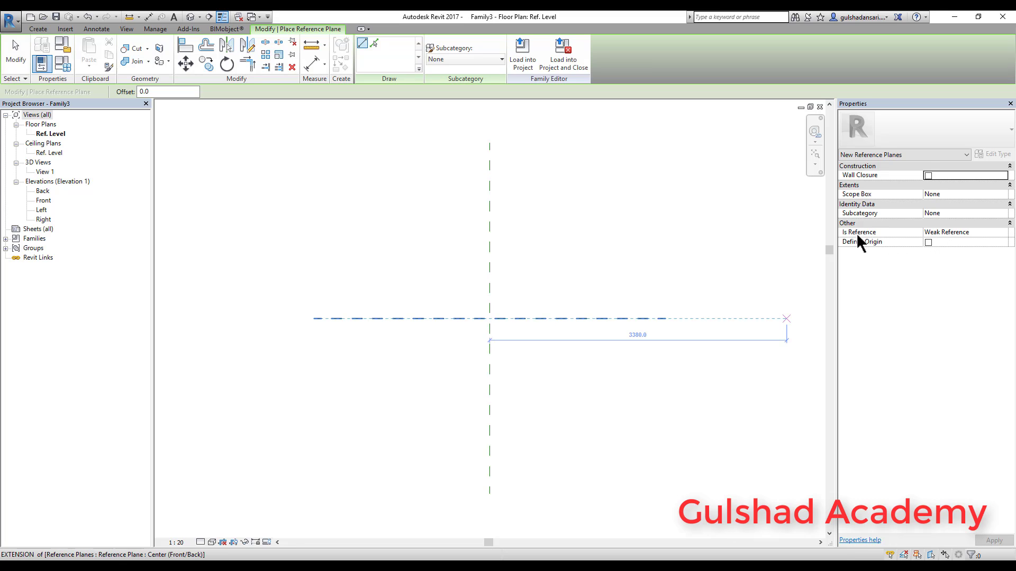
{"action": "left_click", "coordinate": [968, 233]}
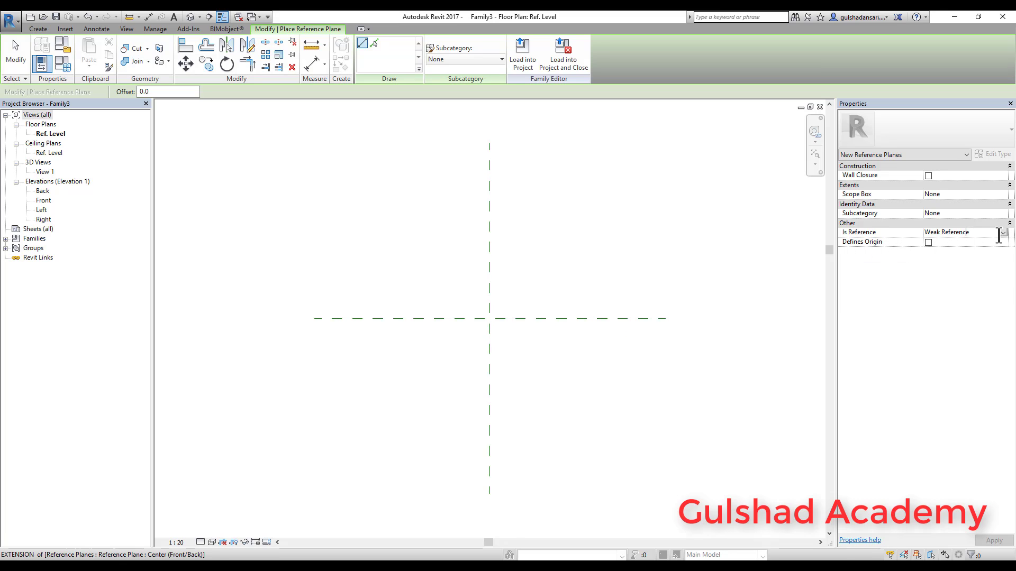
{"action": "left_click", "coordinate": [1002, 232]}
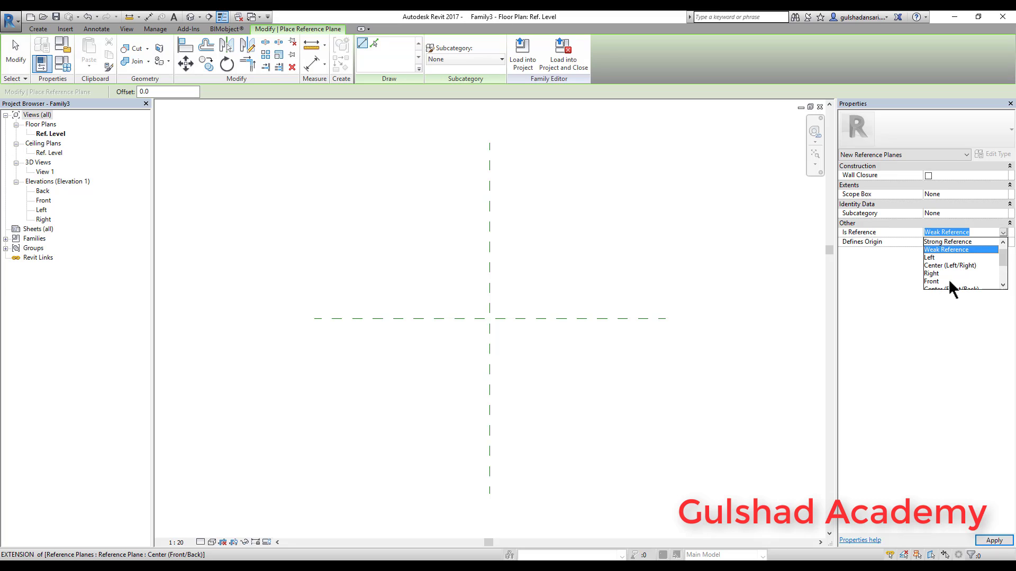
{"action": "scroll", "coordinate": [934, 278], "scroll_direction": "up", "scroll_amount": 1}
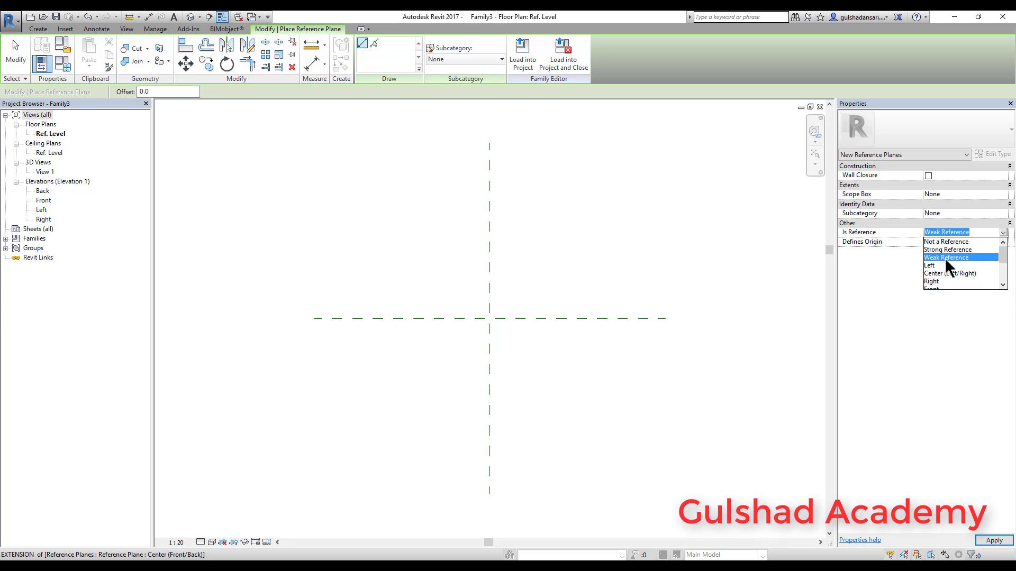
{"action": "left_click", "coordinate": [933, 356]}
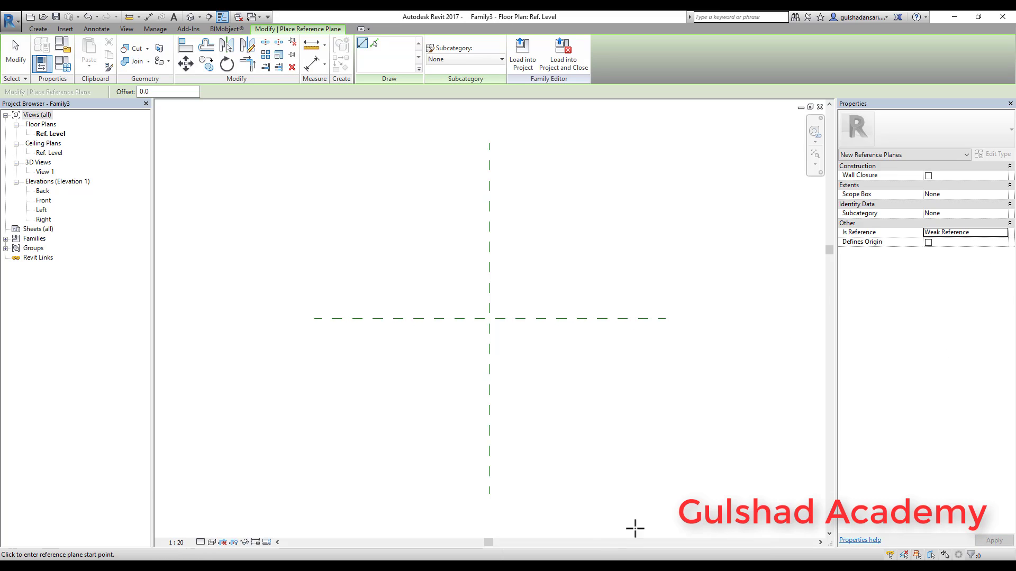
Step: Switch to the 222.PNG image in Photos and read the strong, weak and not a reference definitions and the system-defined values table
{"action": "left_click", "coordinate": [582, 521]}
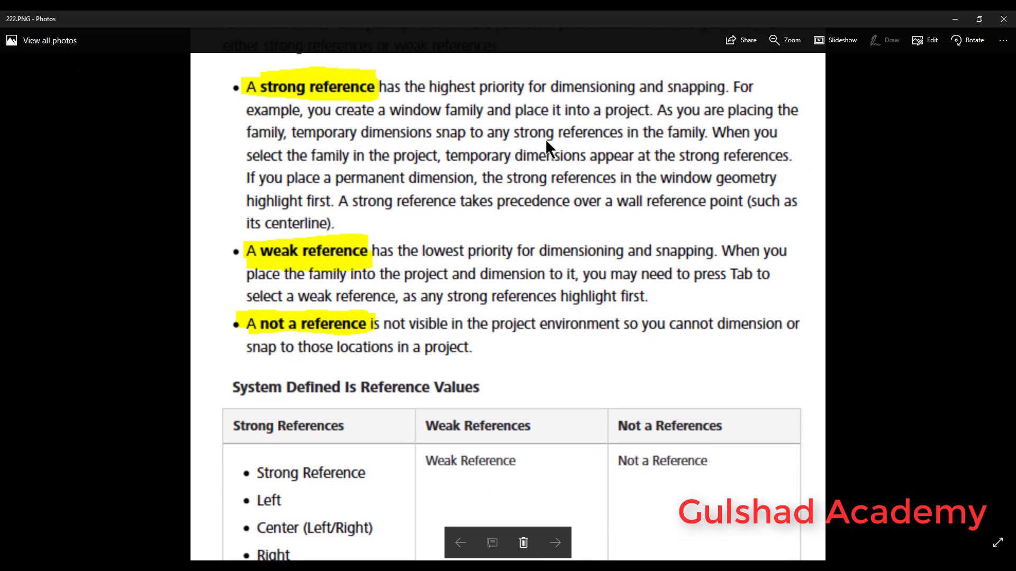
{"action": "scroll", "coordinate": [542, 190], "scroll_direction": "up", "scroll_amount": 1}
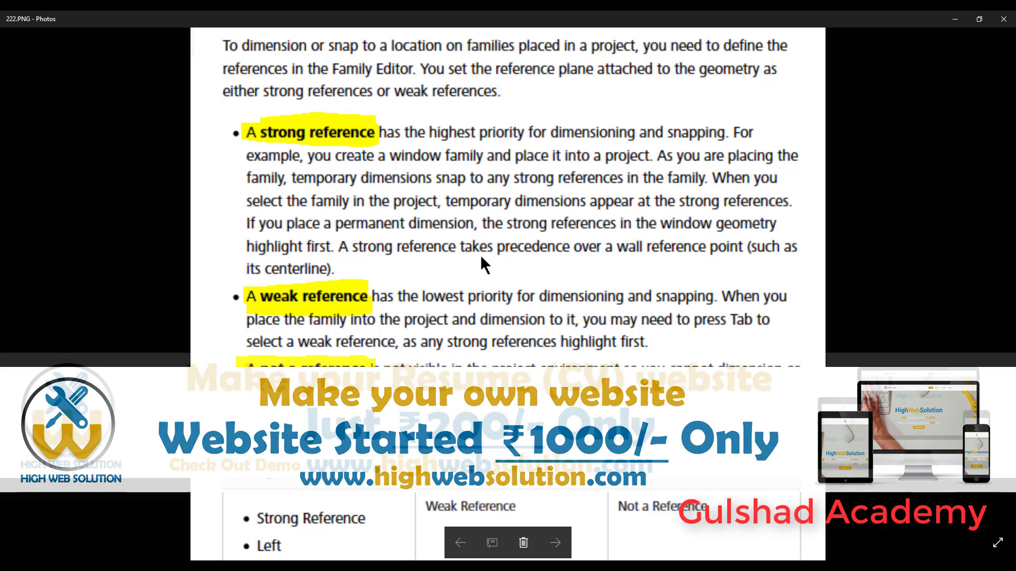
{"action": "scroll", "coordinate": [480, 249], "scroll_direction": "down", "scroll_amount": 2}
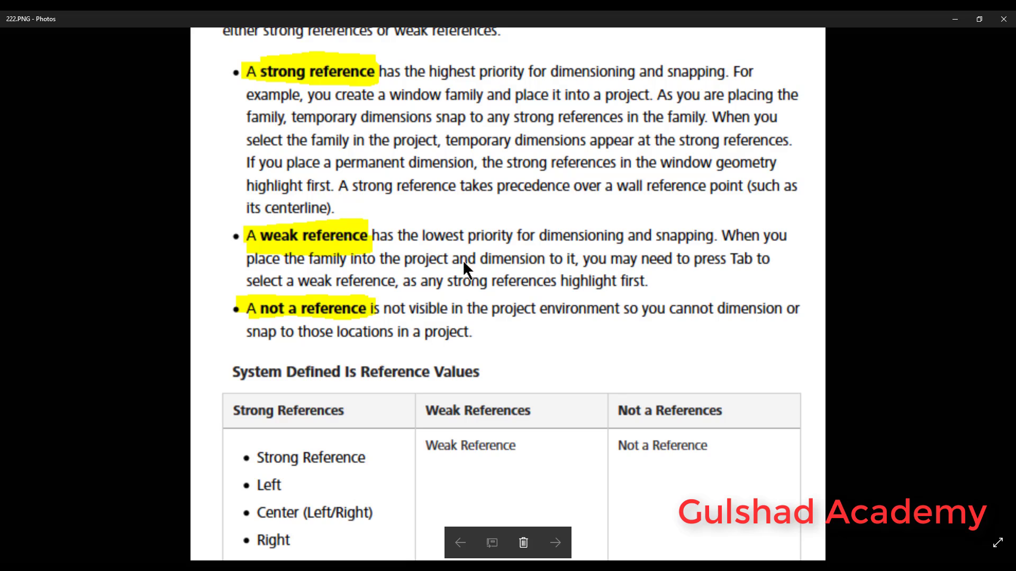
{"action": "scroll", "coordinate": [469, 154], "scroll_direction": "up", "scroll_amount": 1}
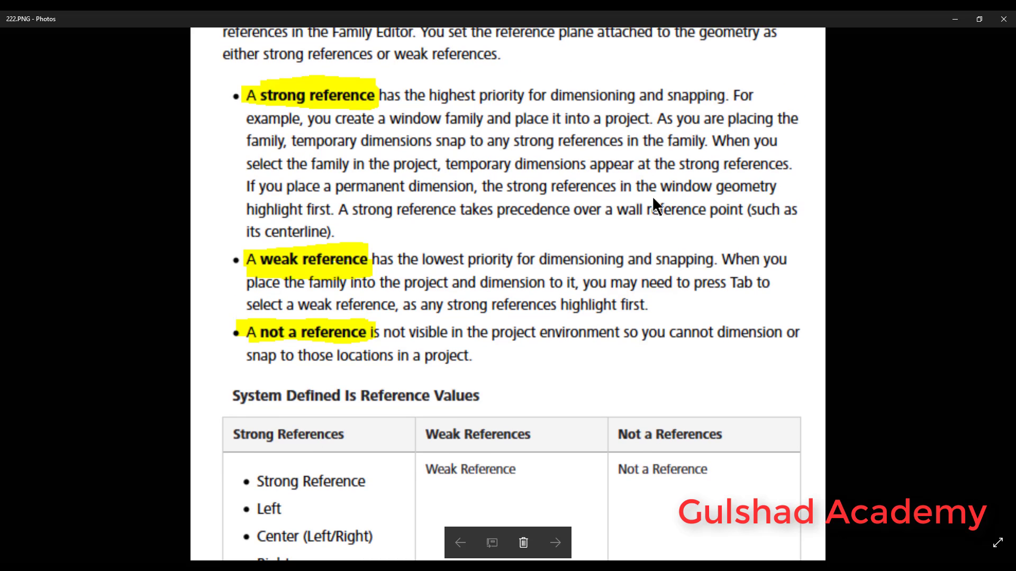
{"action": "left_click_drag", "start_coordinate": [447, 409], "coordinate": [428, 192]}
{"action": "left_click_drag", "start_coordinate": [486, 399], "coordinate": [444, 291]}
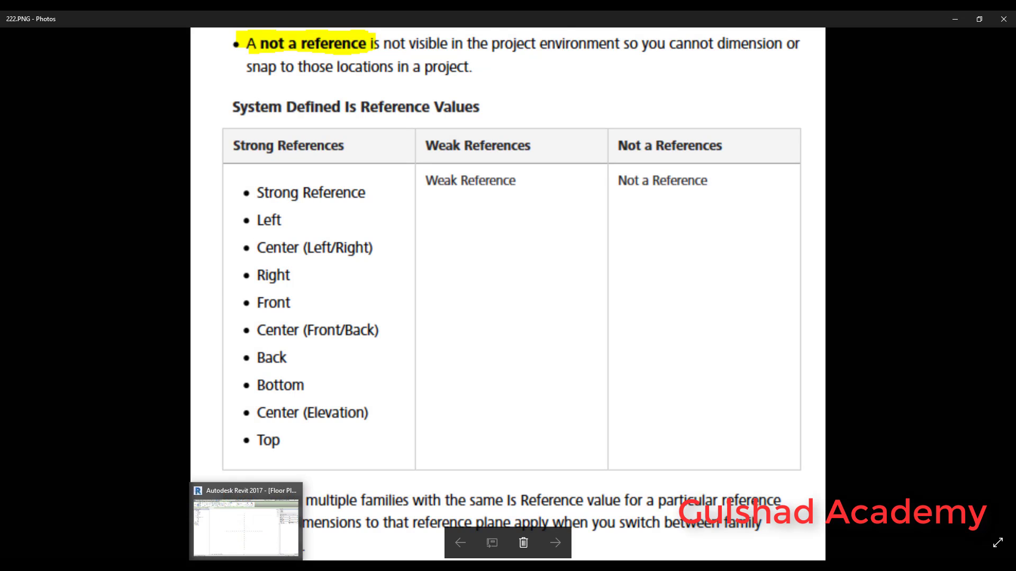
Step: Return to Revit and look through the full list of Is Reference options for comparison with the table
{"action": "left_click", "coordinate": [249, 524]}
{"action": "left_click", "coordinate": [1004, 232]}
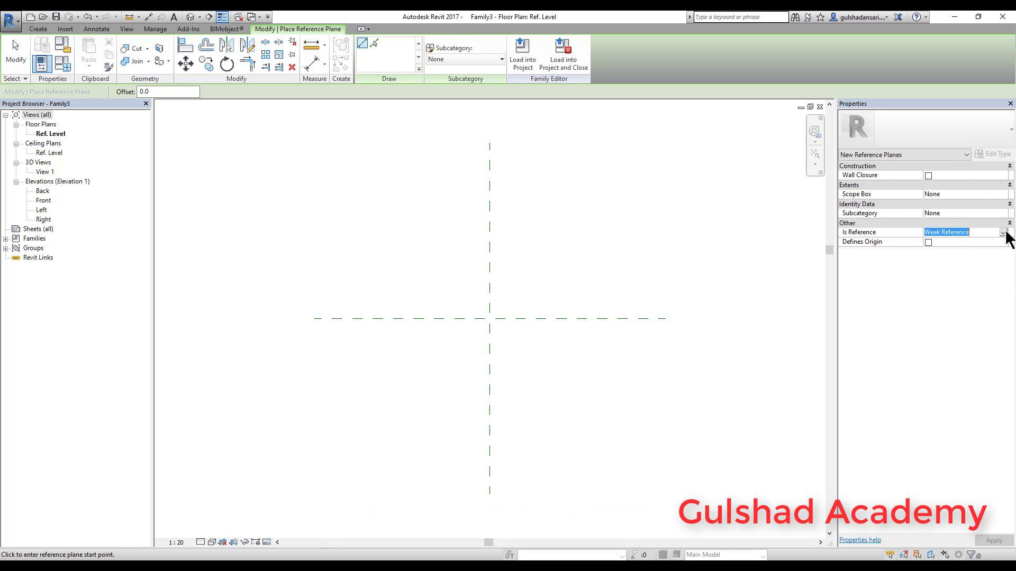
{"action": "left_click", "coordinate": [1002, 232]}
{"action": "scroll", "coordinate": [1006, 263], "scroll_direction": "down", "scroll_amount": 1}
{"action": "scroll", "coordinate": [1006, 263], "scroll_direction": "down", "scroll_amount": 1}
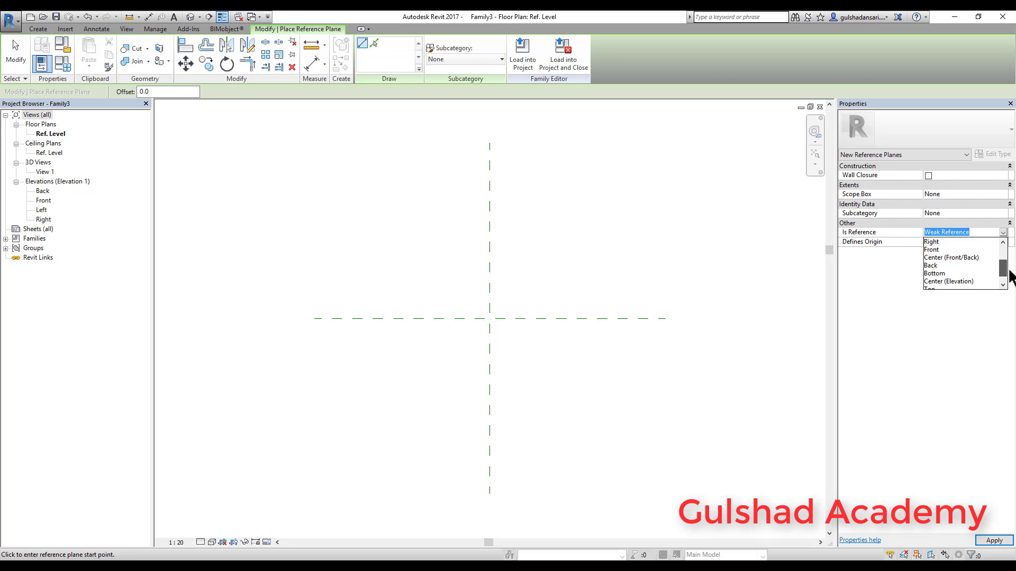
{"action": "scroll", "coordinate": [1000, 274], "scroll_direction": "up", "scroll_amount": 2}
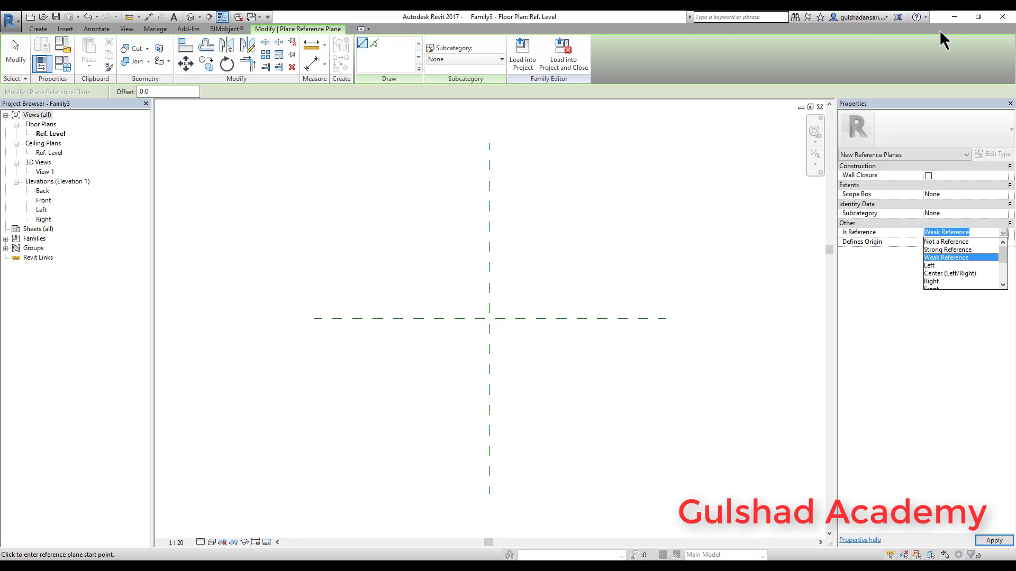
Step: Switch to Photos to review the weak reference definition and the Is Reference values table again, and return to Revit
{"action": "left_click", "coordinate": [953, 17]}
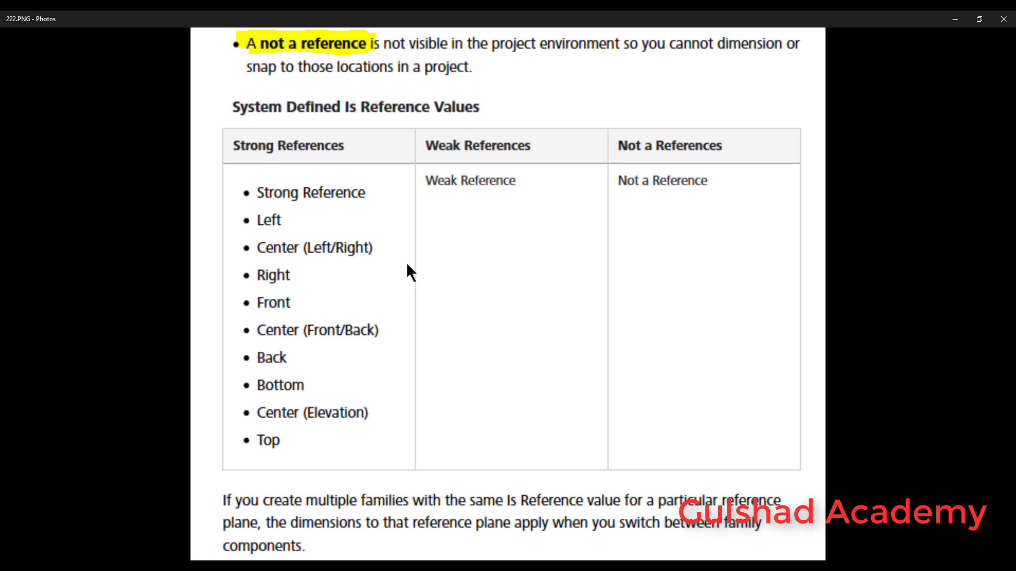
{"action": "scroll", "coordinate": [453, 127], "scroll_direction": "up", "scroll_amount": 6}
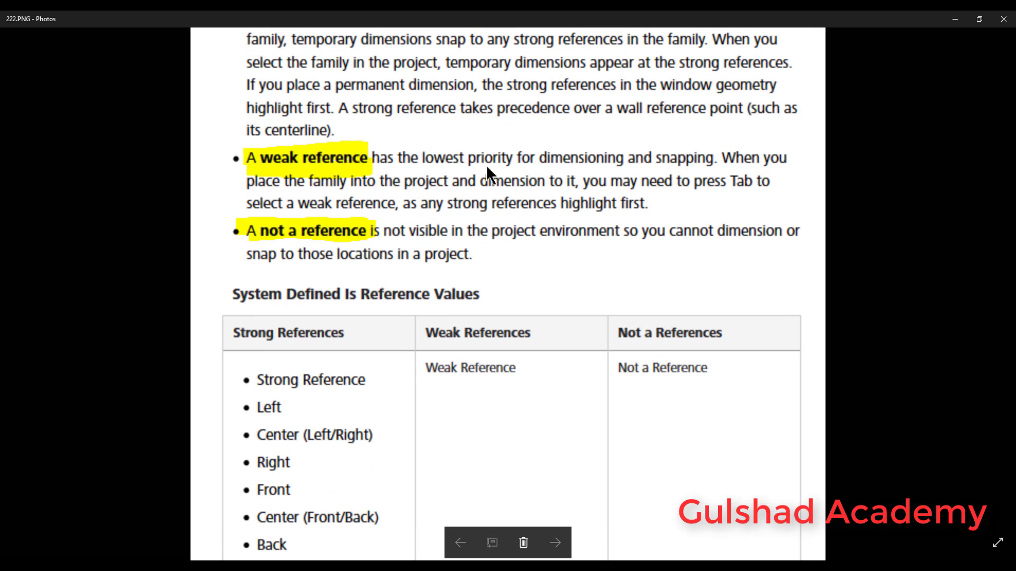
{"action": "scroll", "coordinate": [460, 307], "scroll_direction": "down", "scroll_amount": 5}
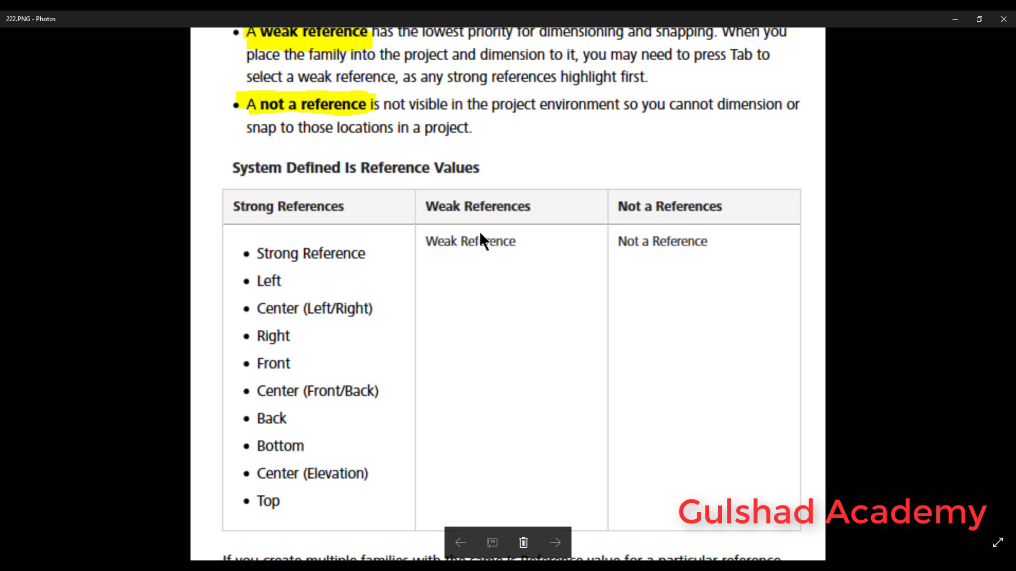
{"action": "scroll", "coordinate": [475, 269], "scroll_direction": "down", "scroll_amount": 1}
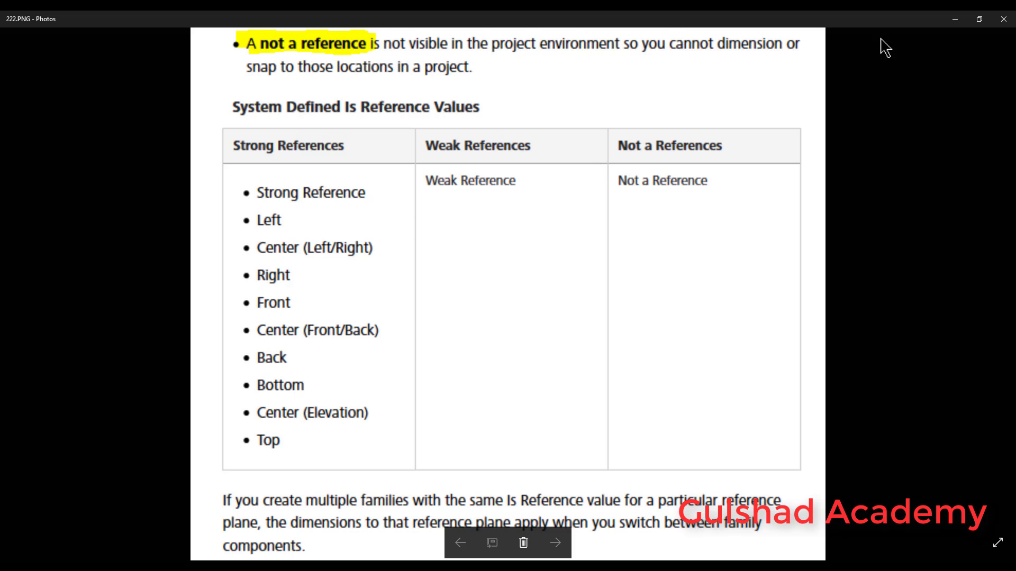
{"action": "left_click", "coordinate": [955, 19]}
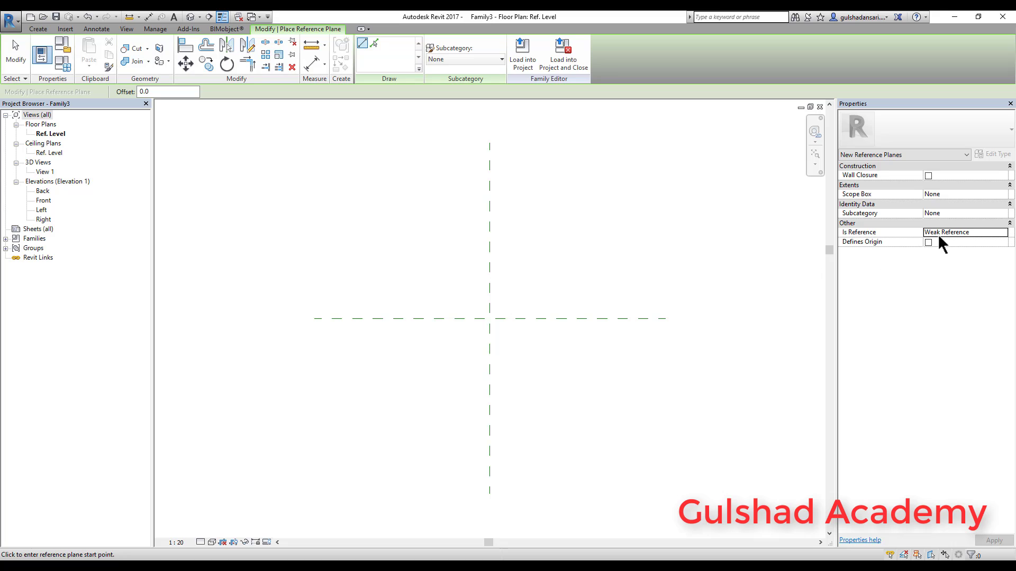
Step: Draw two vertical weak-reference planes, about 540 mm left and about 580 mm right of the Center (Left/Right) plane
{"action": "left_click", "coordinate": [442, 143]}
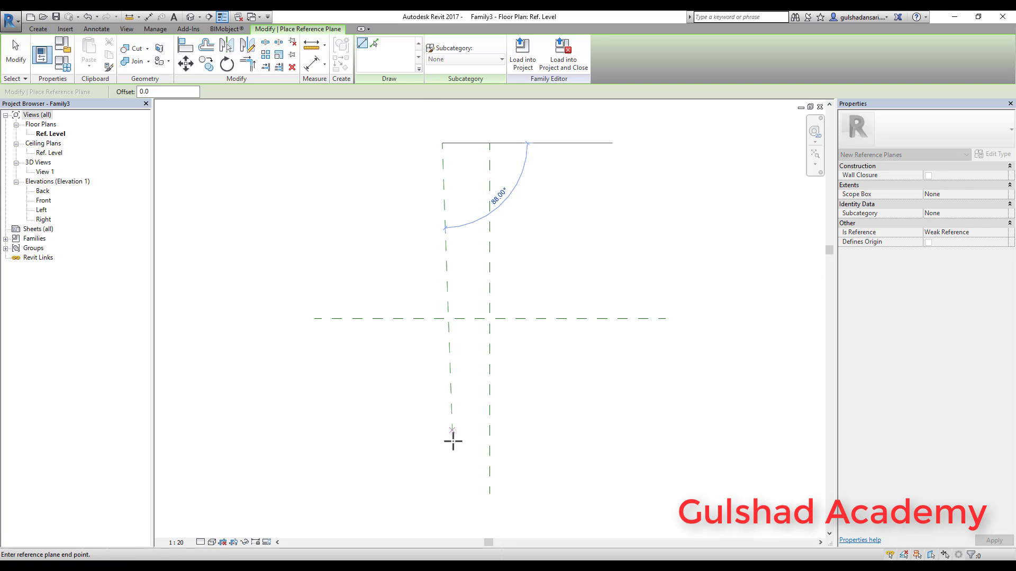
{"action": "left_click", "coordinate": [444, 496]}
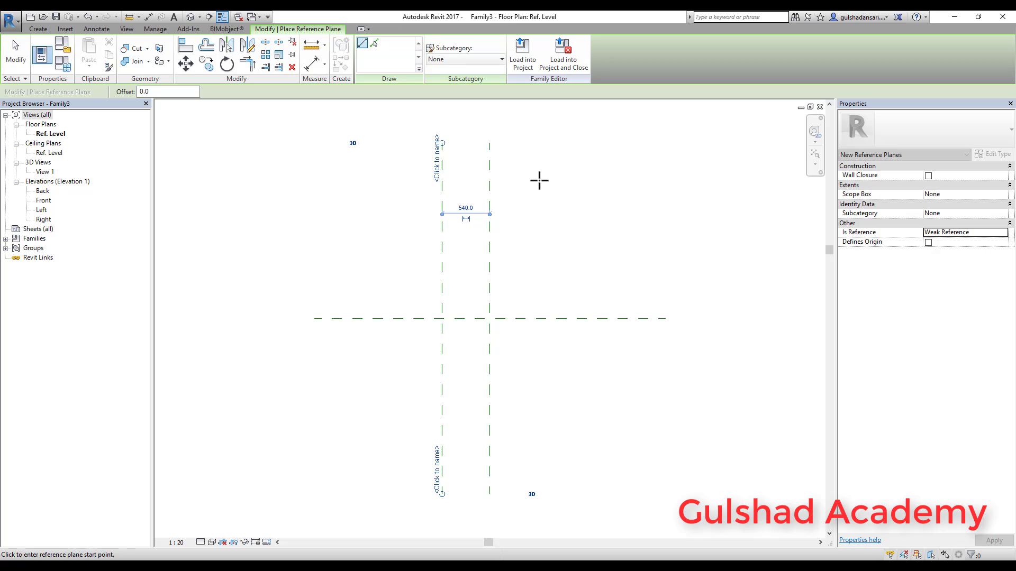
{"action": "left_click", "coordinate": [540, 143]}
{"action": "left_click", "coordinate": [540, 487]}
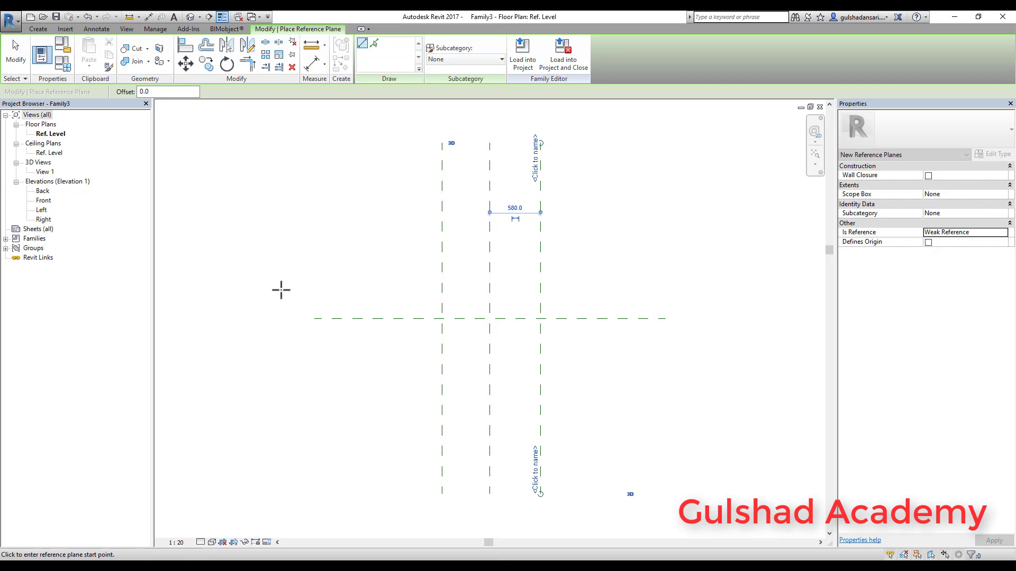
Step: Draw two horizontal weak-reference planes, about 640 mm above and about 720 mm below the Center (Front/Back) plane, and end the command
{"action": "left_click", "coordinate": [313, 263]}
{"action": "left_click", "coordinate": [664, 263]}
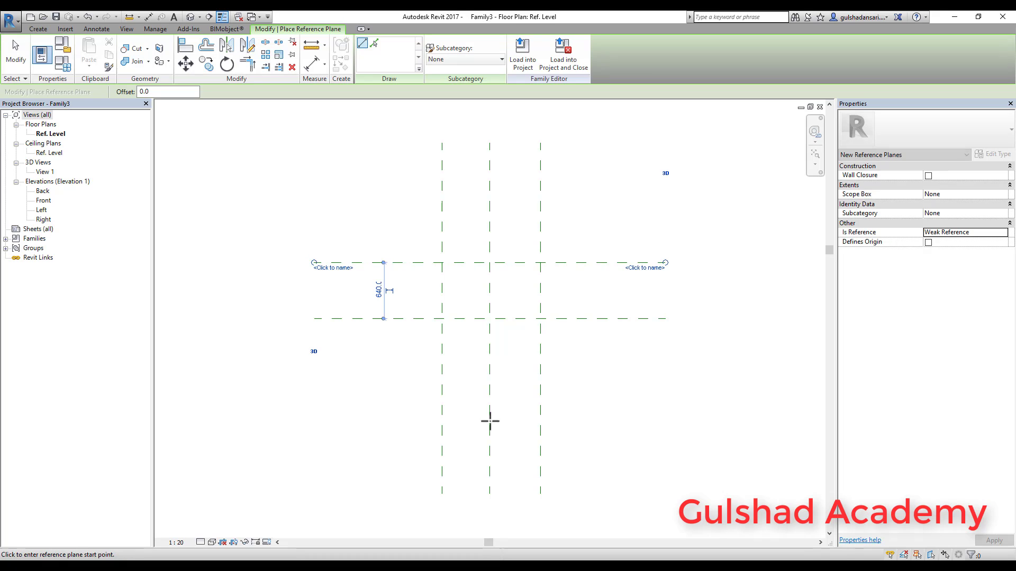
{"action": "left_click", "coordinate": [314, 382]}
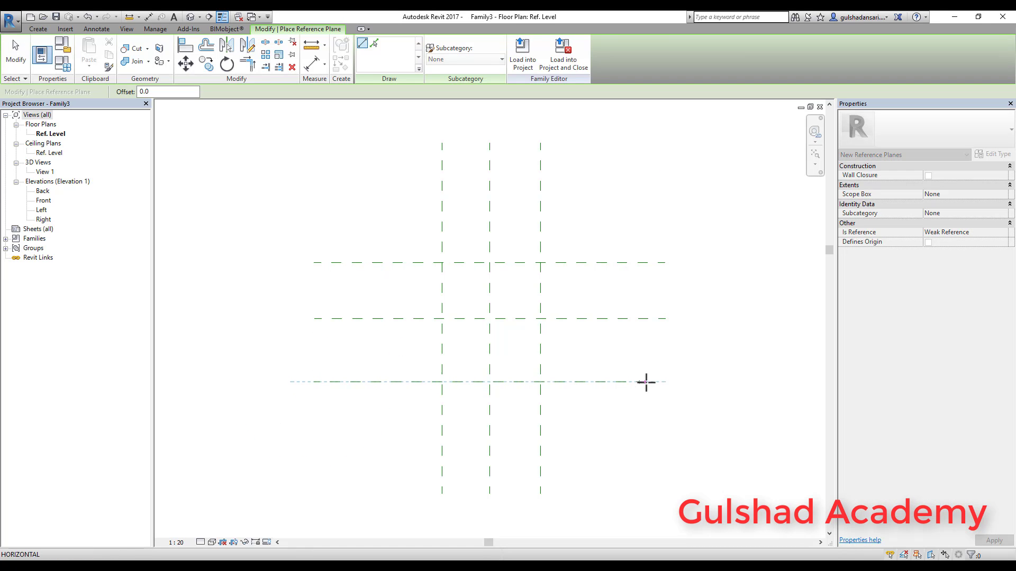
{"action": "left_click", "coordinate": [665, 382]}
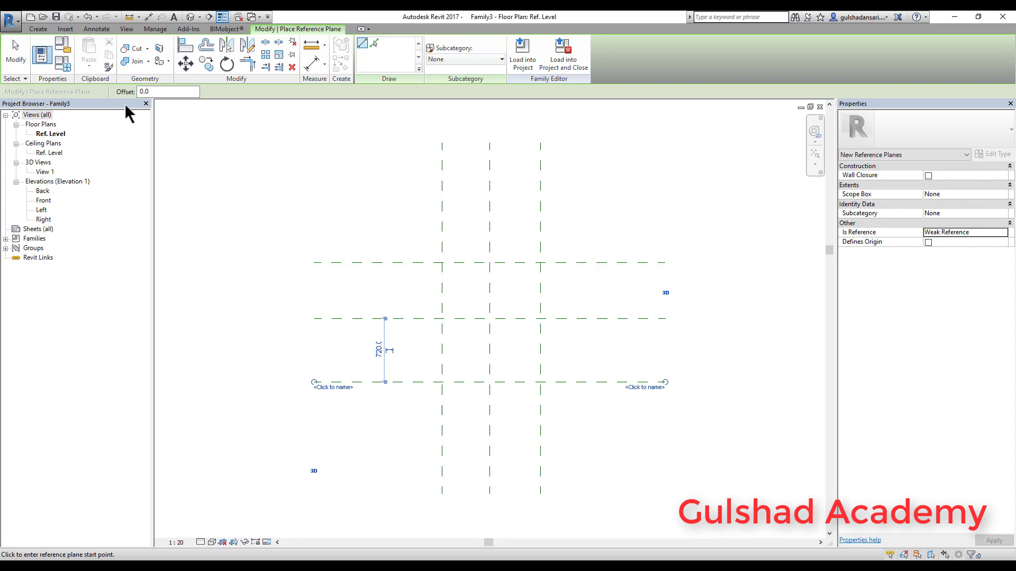
{"action": "left_click", "coordinate": [15, 53]}
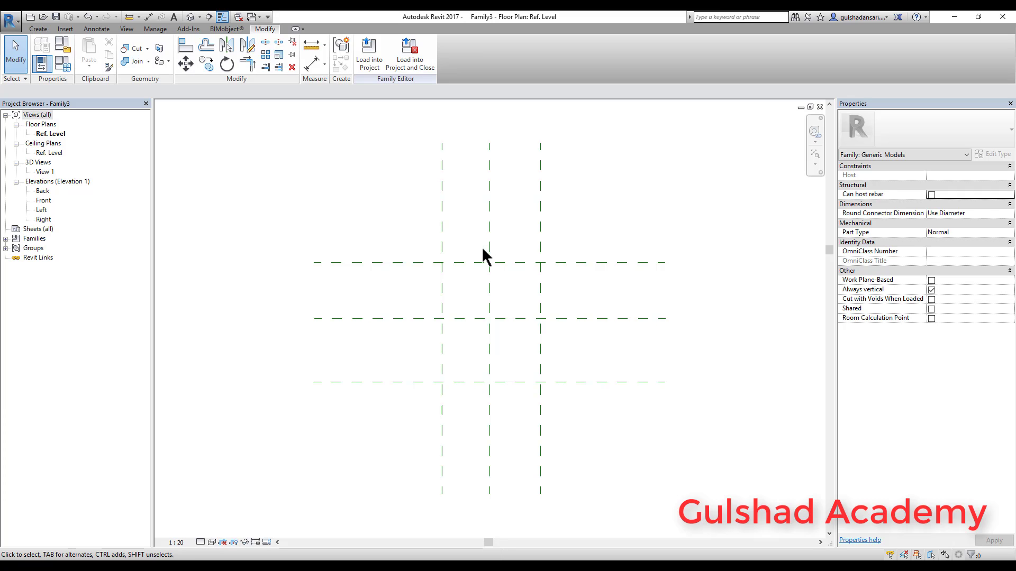
Step: Place a continuous aligned dimension across the three vertical reference planes, above the upper horizontal plane, and exit the dimension command
{"action": "left_click", "coordinate": [318, 70]}
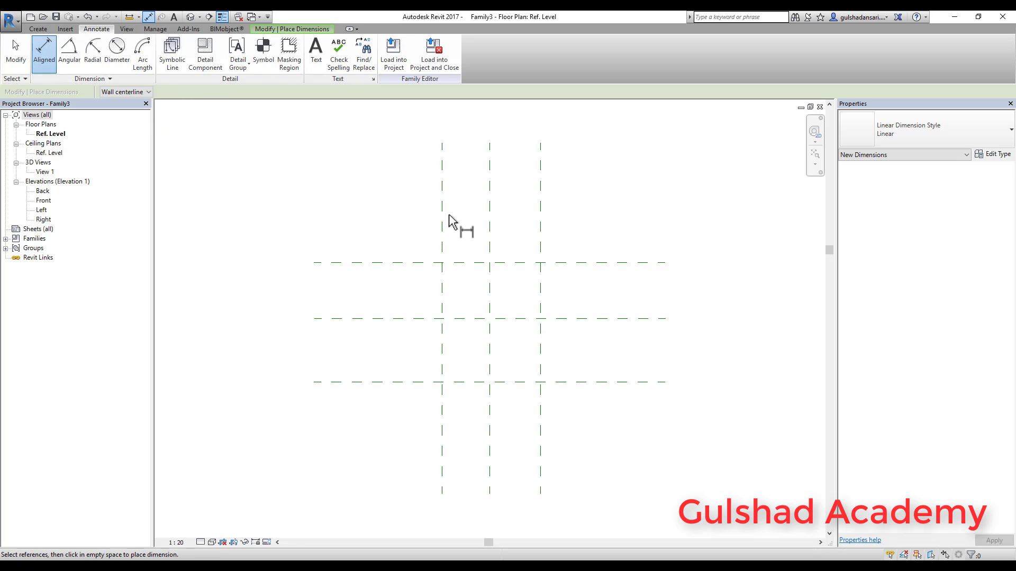
{"action": "left_click", "coordinate": [445, 242]}
{"action": "left_click", "coordinate": [490, 245]}
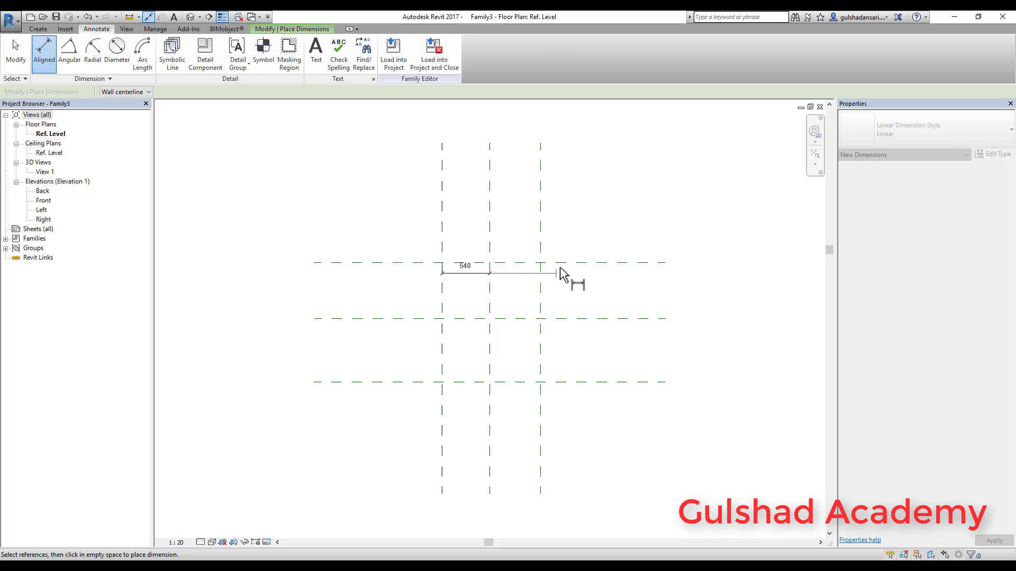
{"action": "left_click", "coordinate": [541, 246]}
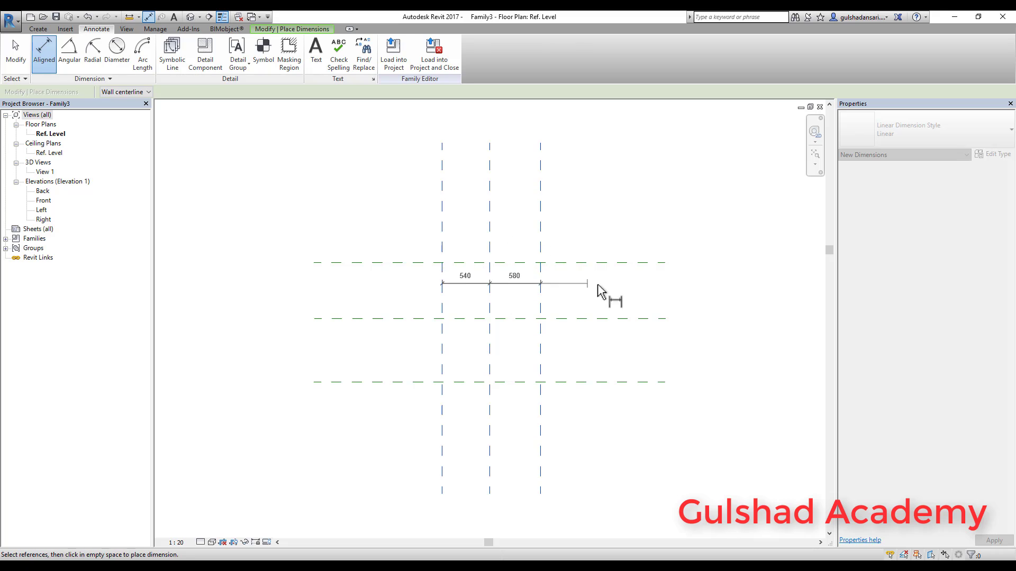
{"action": "left_click", "coordinate": [682, 222]}
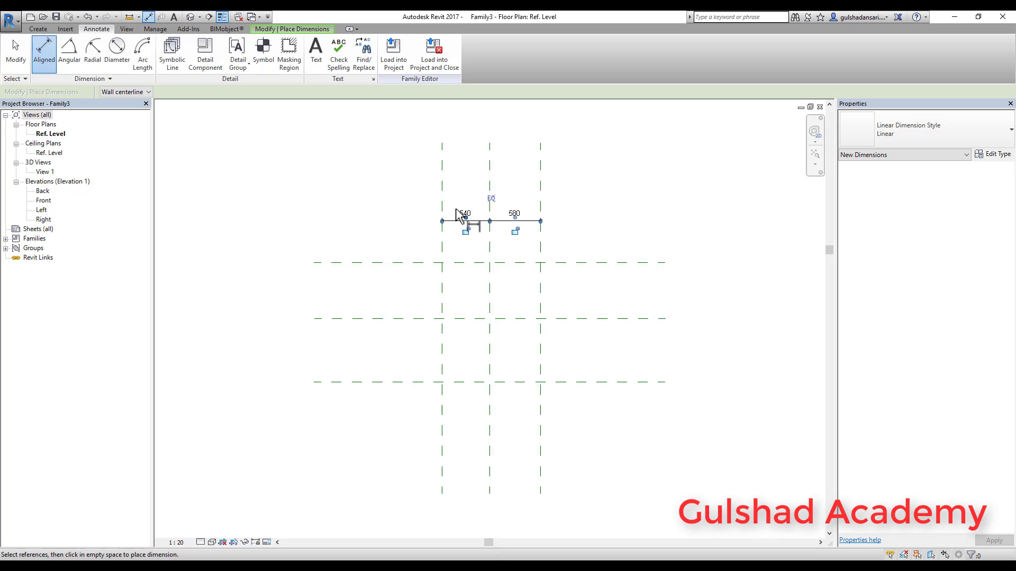
{"action": "left_click", "coordinate": [22, 69]}
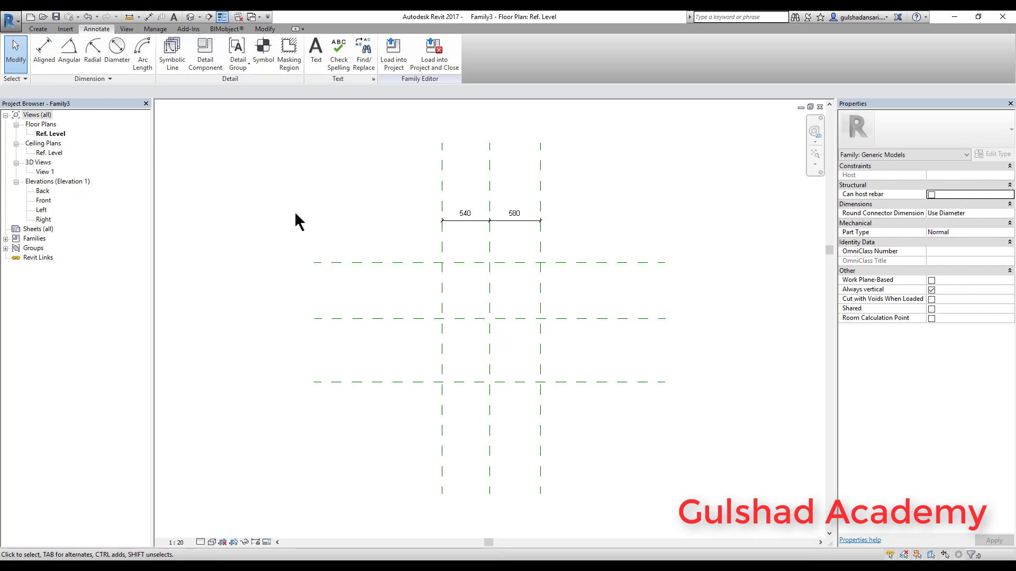
Step: Select the dimension string across the vertical planes and examine its two segment values and its equality and lock controls
{"action": "left_click", "coordinate": [465, 221]}
{"action": "left_click", "coordinate": [400, 244]}
{"action": "left_click", "coordinate": [481, 220]}
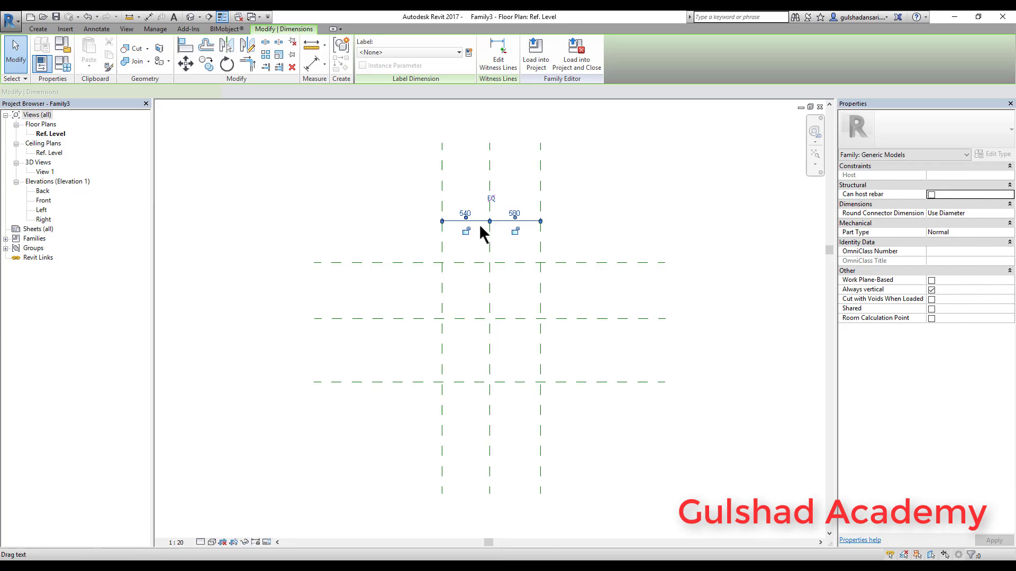
{"action": "scroll", "coordinate": [494, 190], "scroll_direction": "up", "scroll_amount": 4}
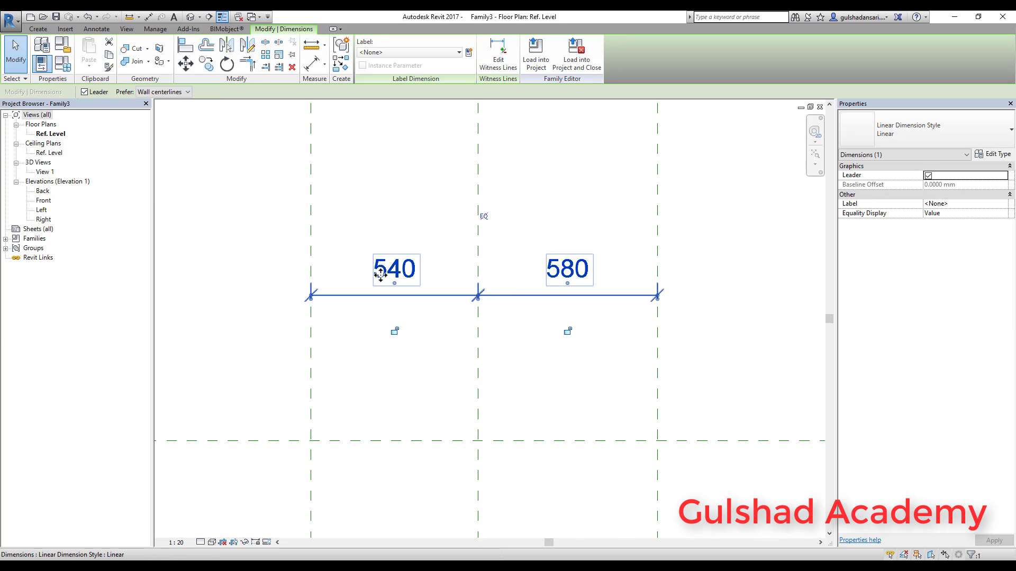
{"action": "left_click", "coordinate": [562, 208]}
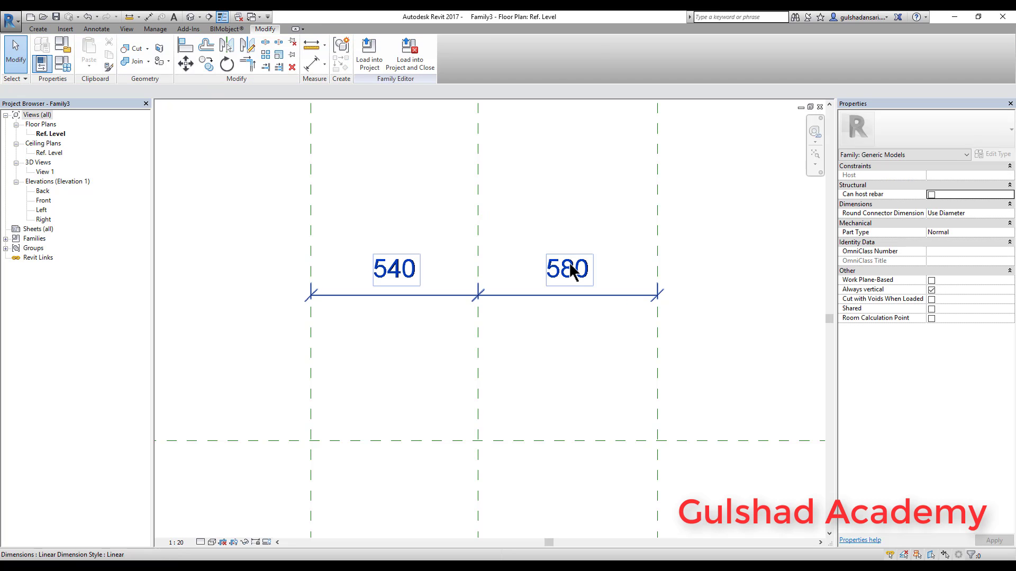
{"action": "left_click", "coordinate": [567, 265]}
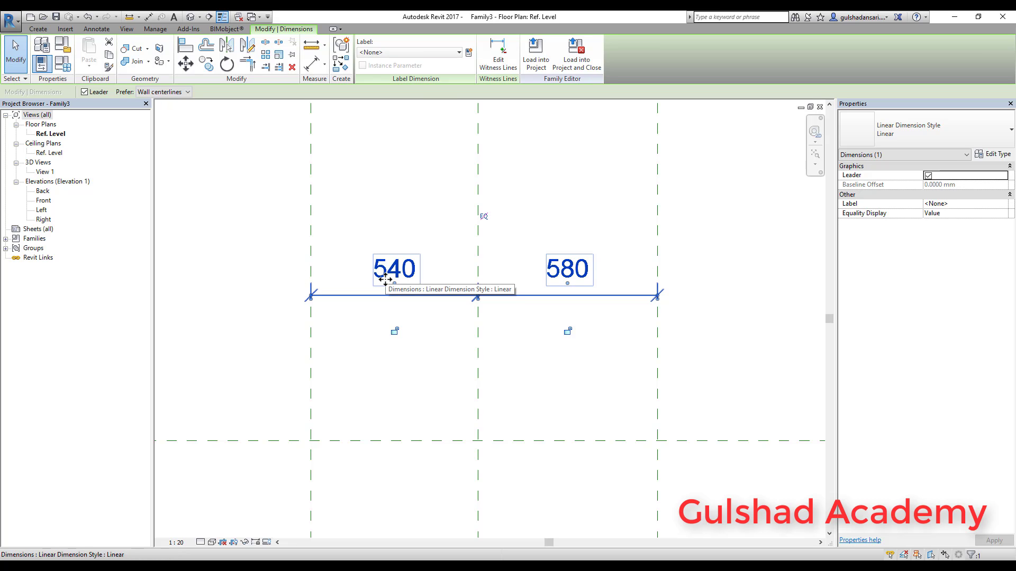
Step: Delete the horizontal reference plane below the Center (Front/Back) plane
{"action": "left_click", "coordinate": [400, 376]}
{"action": "scroll", "coordinate": [434, 196], "scroll_direction": "down", "scroll_amount": 4}
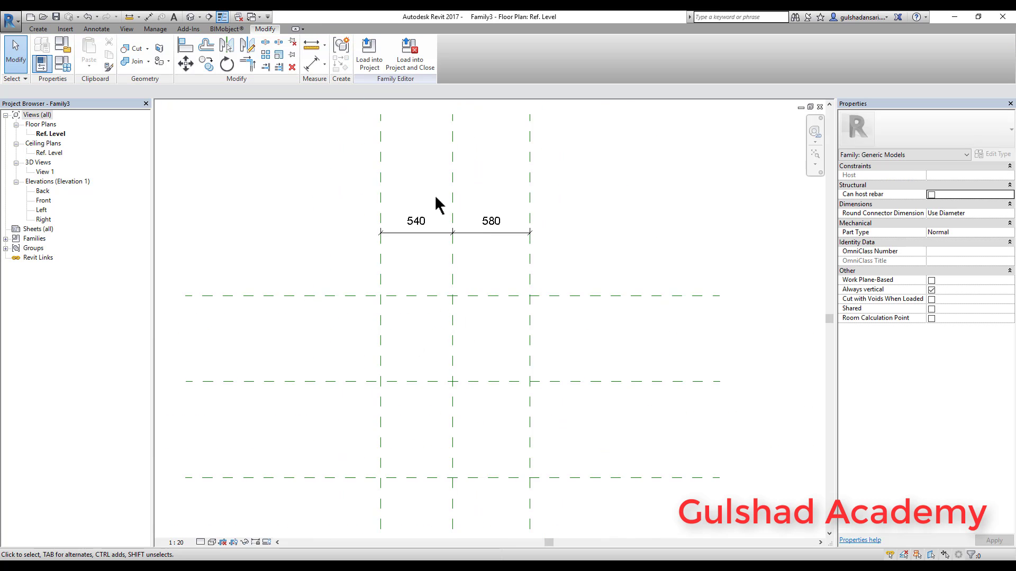
{"action": "left_click", "coordinate": [574, 385]}
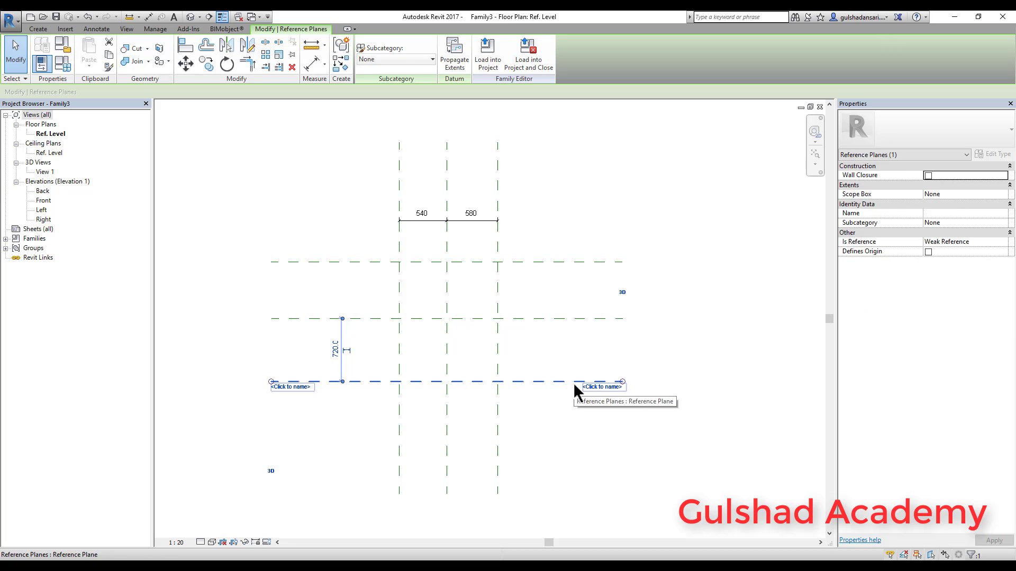
{"action": "key", "text": "Delete"}
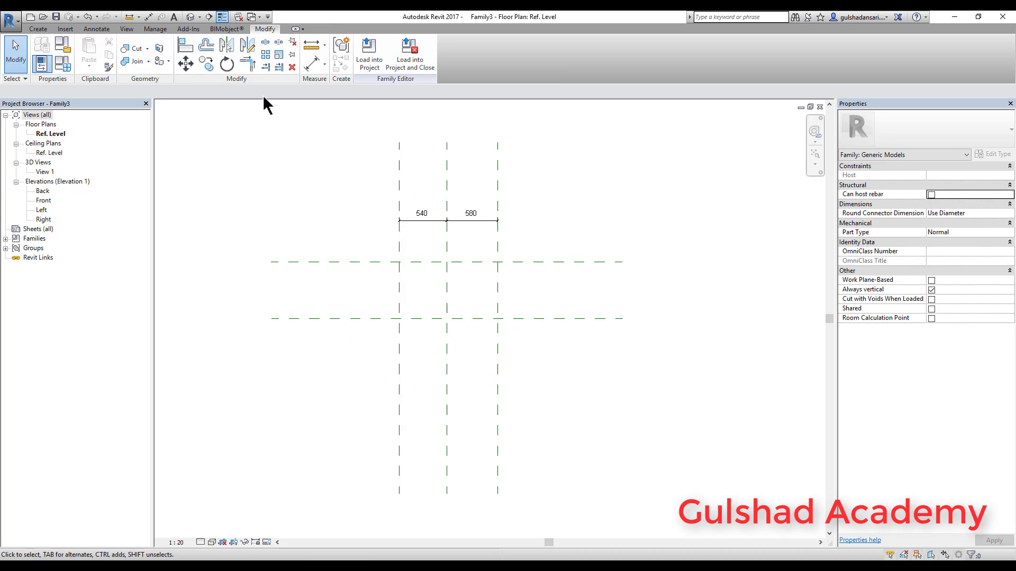
Step: Mirror the upper horizontal reference plane about the Center (Front/Back) plane and clear the selection
{"action": "left_click", "coordinate": [226, 45]}
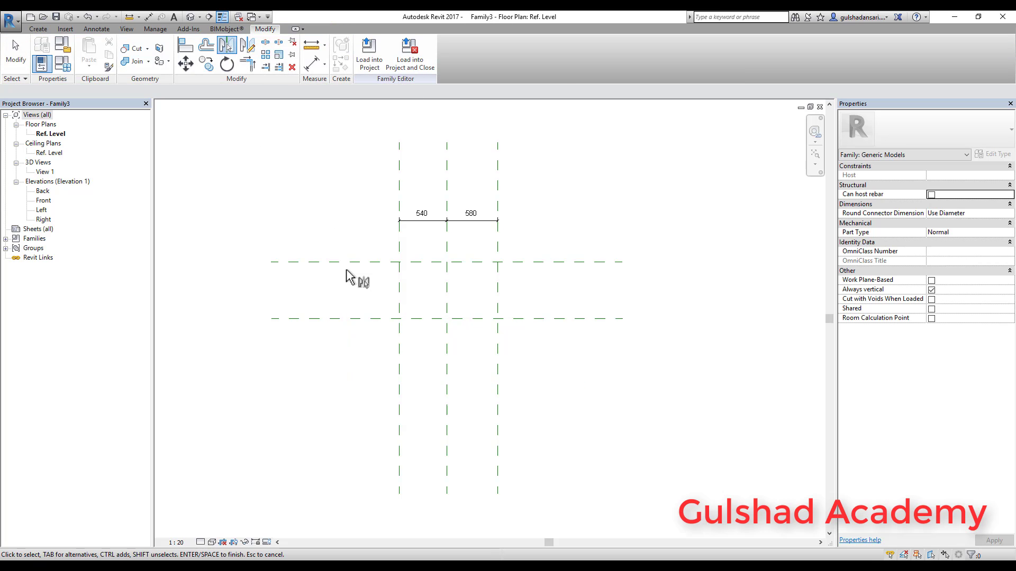
{"action": "left_click", "coordinate": [350, 318]}
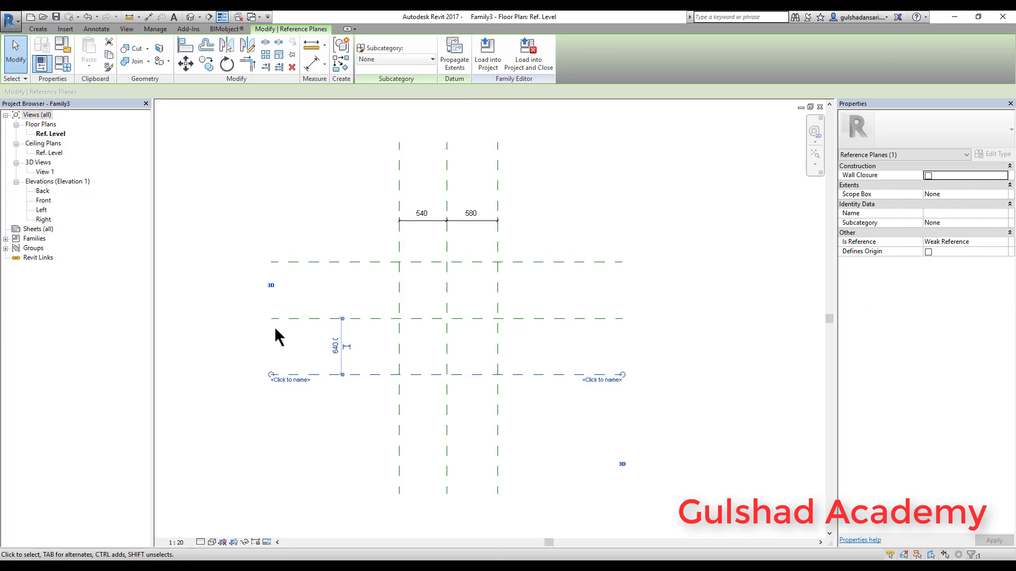
{"action": "key", "text": "Escape"}
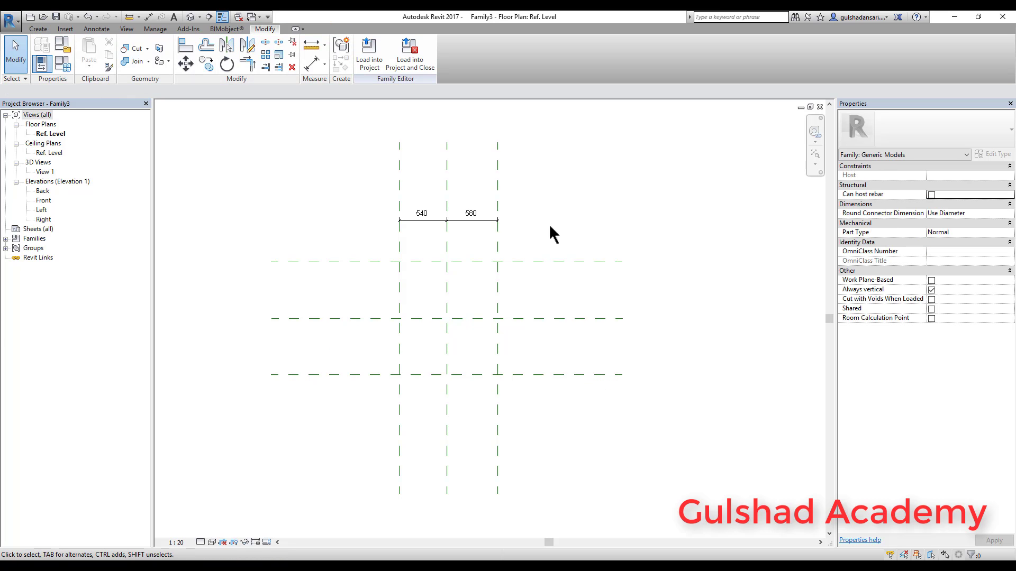
Step: Place a continuous aligned dimension across the three horizontal reference planes, to the right of the vertical planes, and exit the dimension command
{"action": "left_click", "coordinate": [309, 47]}
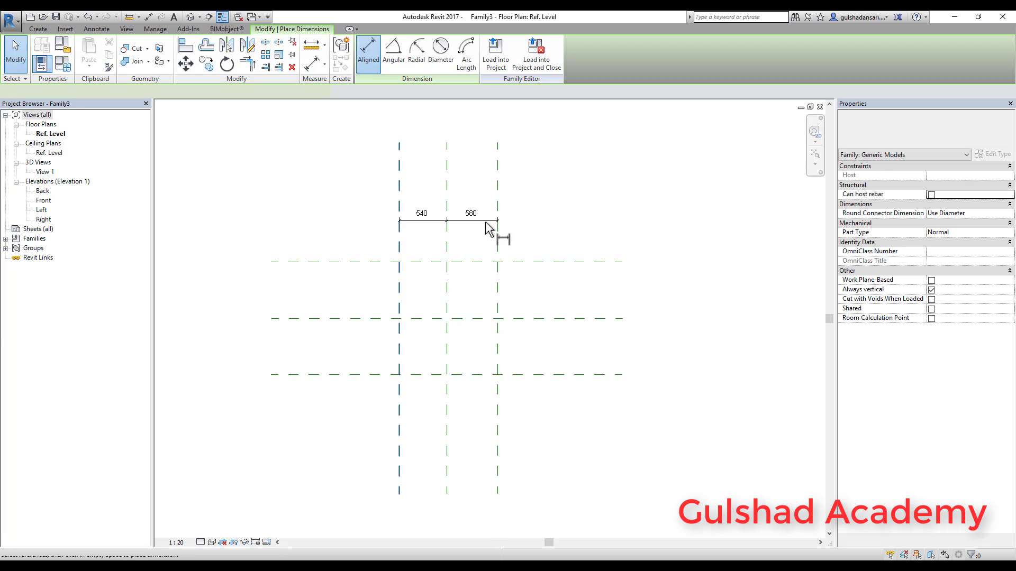
{"action": "left_click", "coordinate": [550, 318]}
{"action": "left_click", "coordinate": [549, 374]}
{"action": "left_click", "coordinate": [545, 350]}
{"action": "scroll", "coordinate": [597, 332], "scroll_direction": "up", "scroll_amount": 2}
{"action": "scroll", "coordinate": [598, 329], "scroll_direction": "up", "scroll_amount": 1}
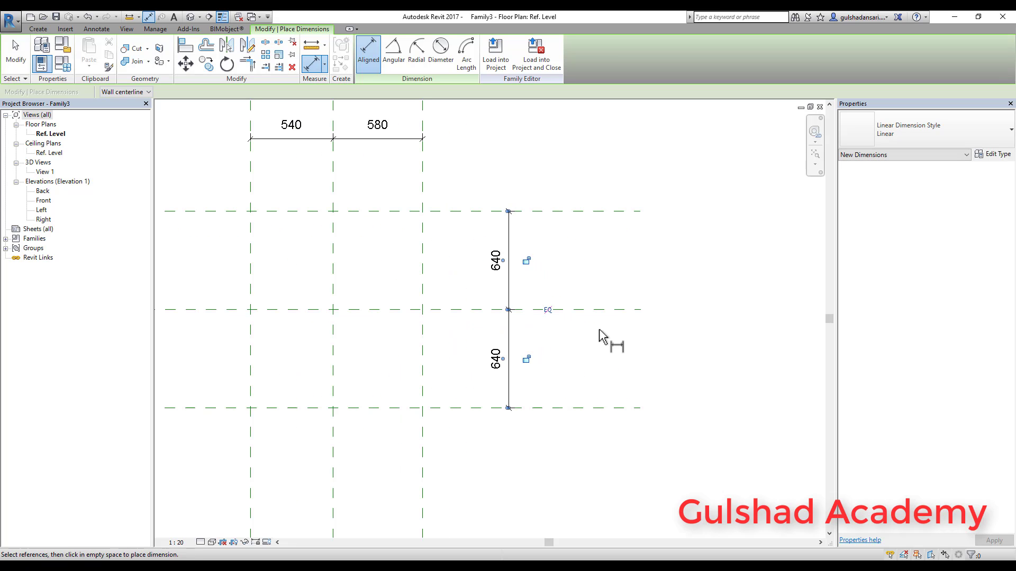
{"action": "left_click", "coordinate": [16, 53]}
{"action": "scroll", "coordinate": [539, 325], "scroll_direction": "up", "scroll_amount": 1}
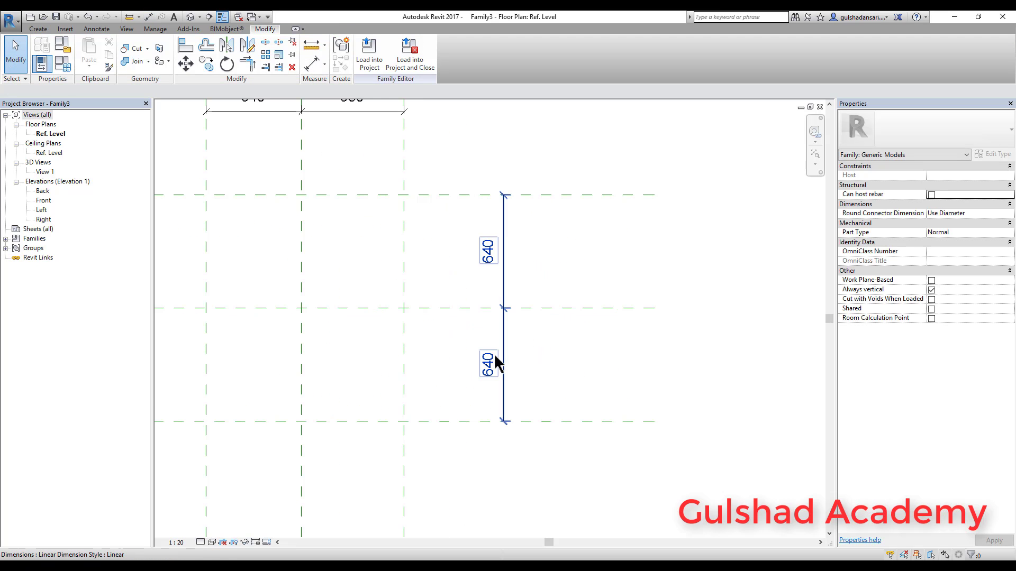
{"action": "left_click", "coordinate": [503, 350]}
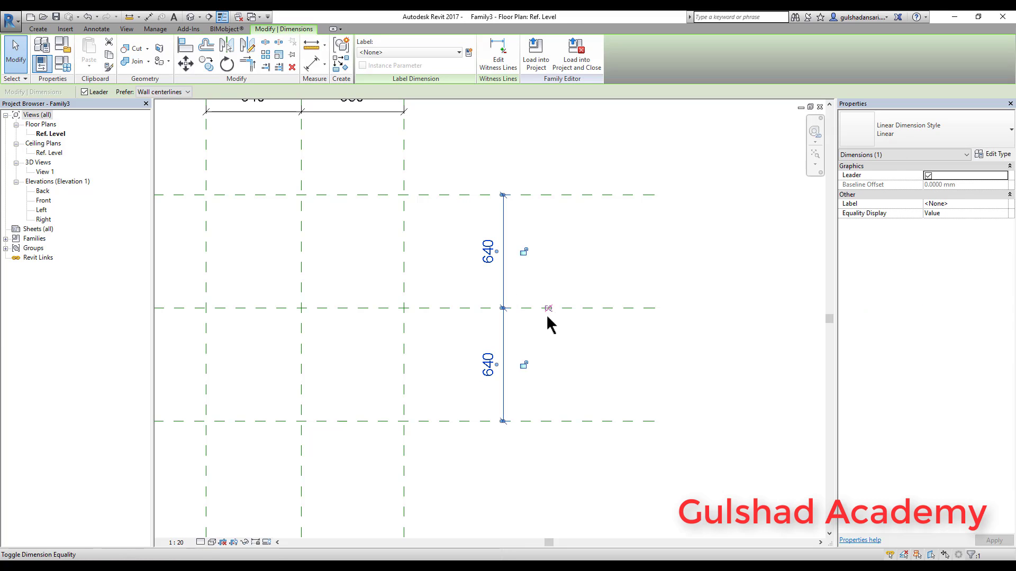
{"action": "left_click", "coordinate": [570, 367]}
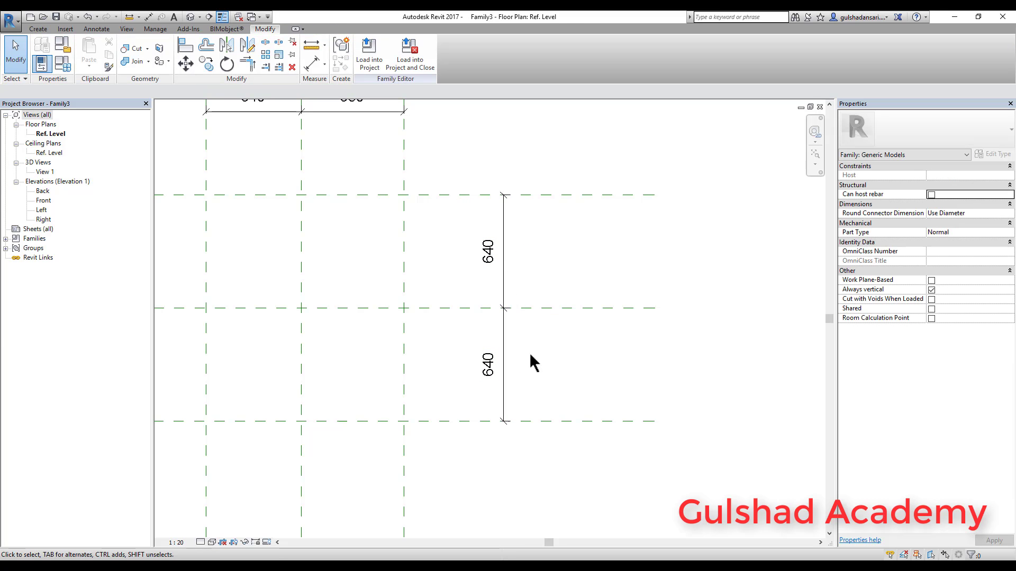
Step: Make the two segments of the dimension string across the vertical reference planes equal, and clear the selection
{"action": "scroll", "coordinate": [605, 434], "scroll_direction": "down", "scroll_amount": 1}
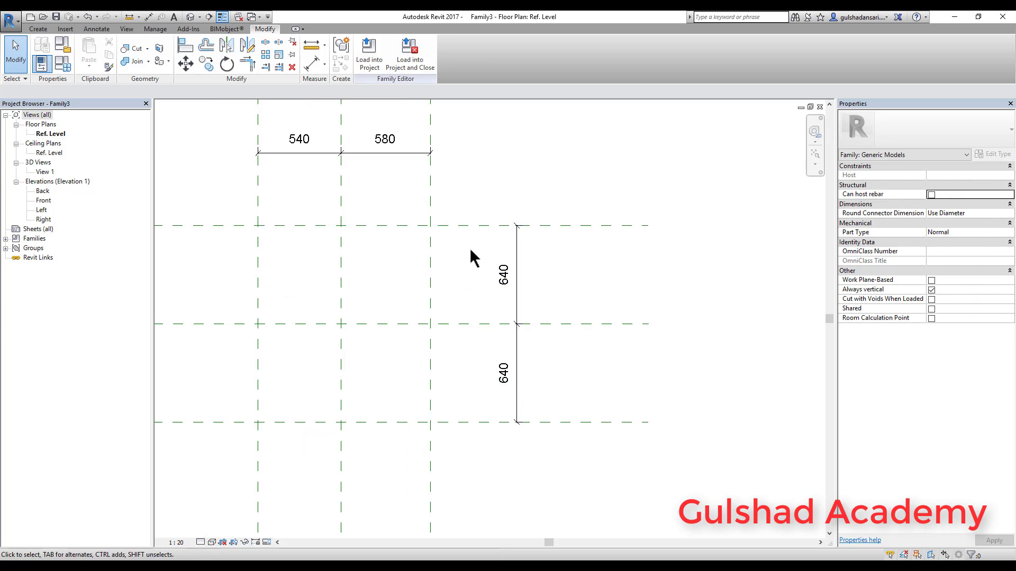
{"action": "scroll", "coordinate": [539, 421], "scroll_direction": "down", "scroll_amount": 2}
{"action": "scroll", "coordinate": [437, 216], "scroll_direction": "up", "scroll_amount": 3}
{"action": "scroll", "coordinate": [305, 195], "scroll_direction": "up", "scroll_amount": 2}
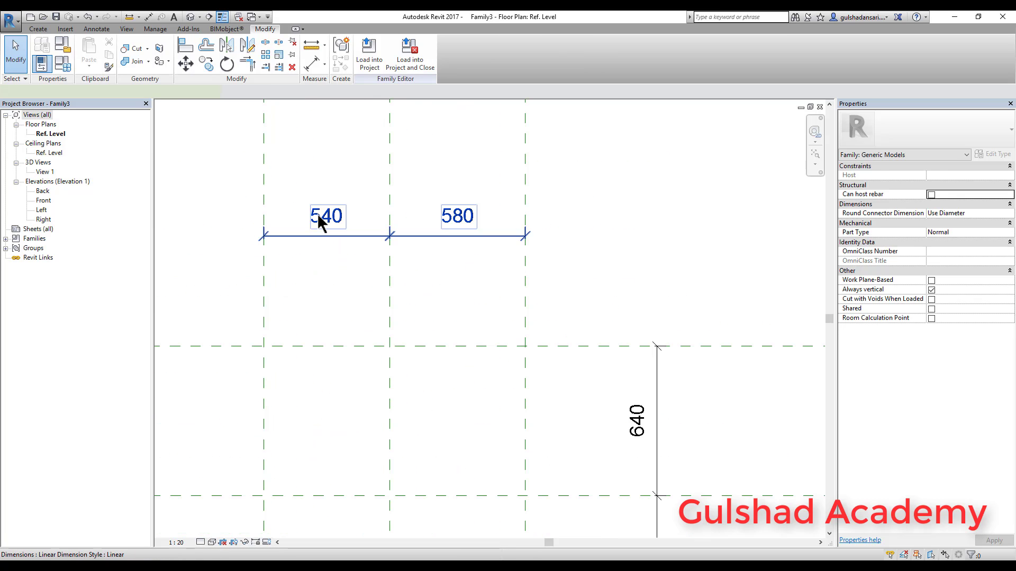
{"action": "left_click", "coordinate": [316, 214]}
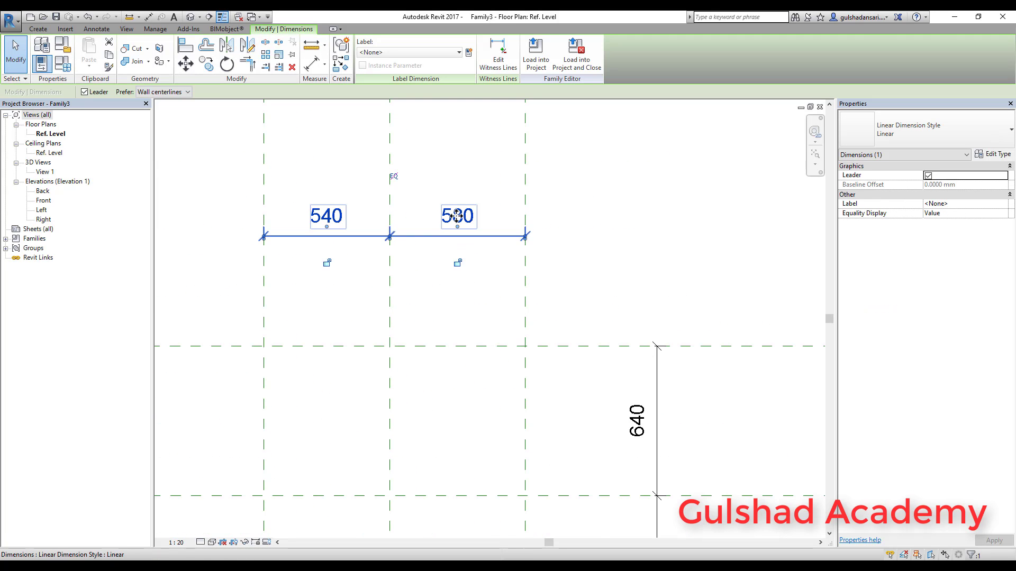
{"action": "left_click", "coordinate": [394, 176]}
{"action": "left_click", "coordinate": [582, 241]}
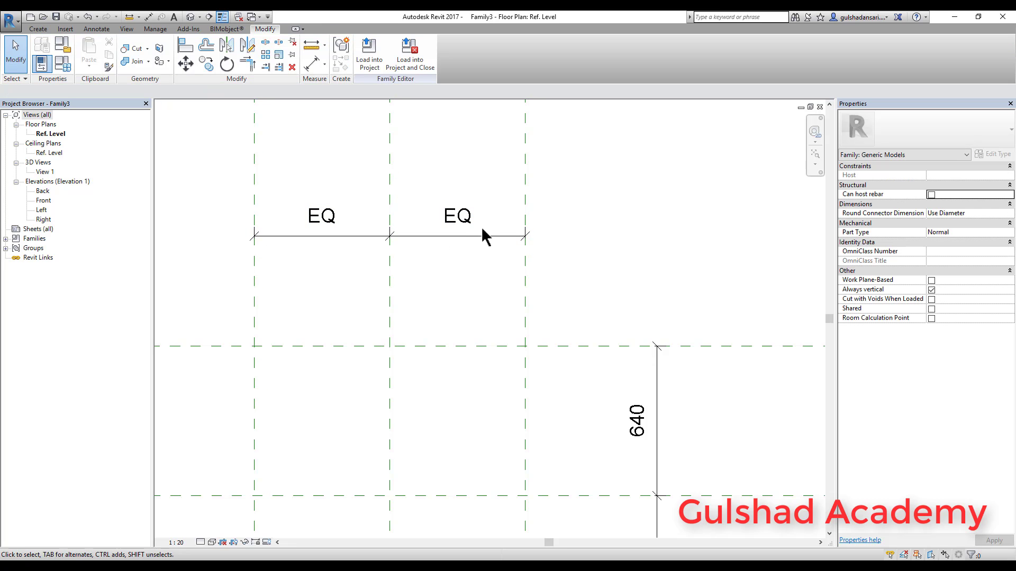
{"action": "scroll", "coordinate": [479, 251], "scroll_direction": "down", "scroll_amount": 2}
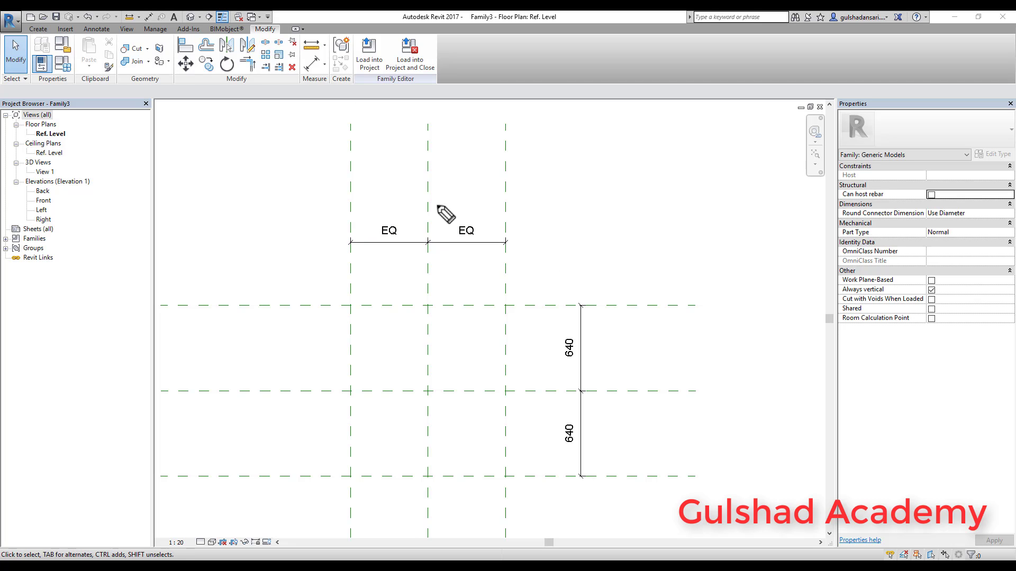
{"action": "left_click_drag", "start_coordinate": [353, 247], "coordinate": [400, 255]}
{"action": "left_click_drag", "start_coordinate": [478, 251], "coordinate": [437, 247]}
{"action": "left_click_drag", "start_coordinate": [506, 242], "coordinate": [496, 251]}
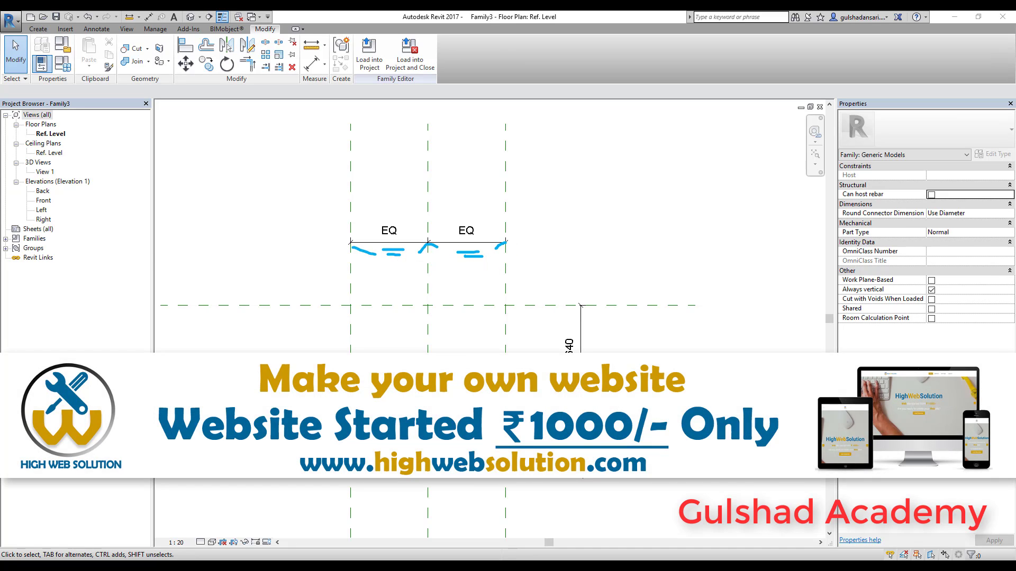
{"action": "key", "text": "Escape"}
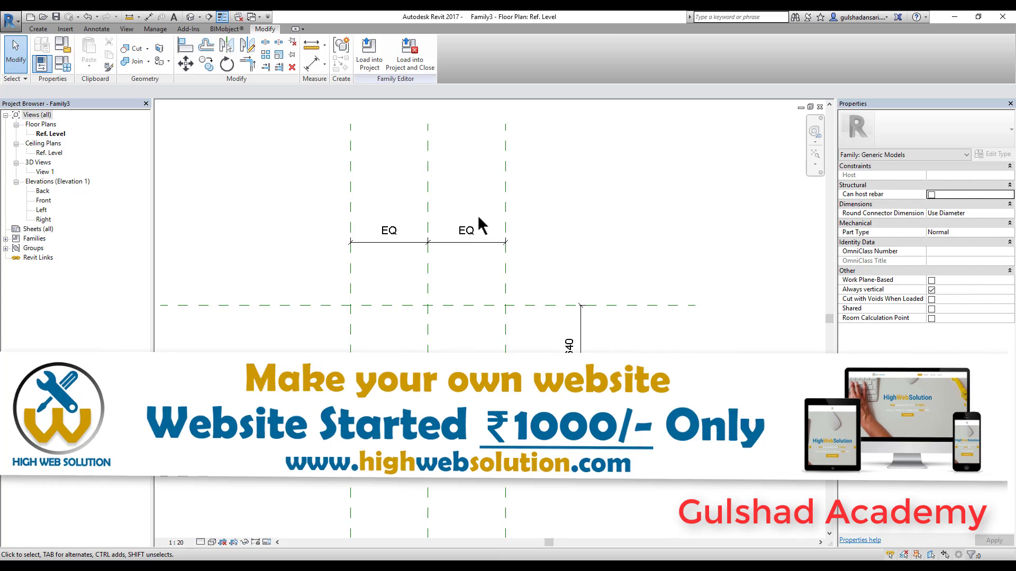
Step: Nudge the right vertical reference plane outward and inward to test the equality constraint, leaving it 625 mm from the Center (Left/Right) plane
{"action": "left_click", "coordinate": [505, 195]}
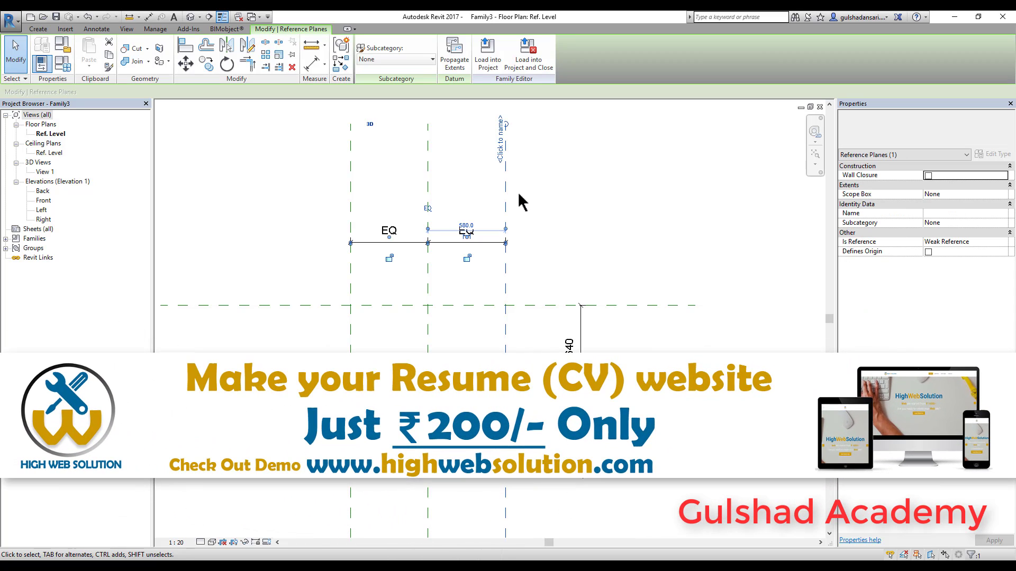
{"action": "key", "text": "Right"}
{"action": "key", "text": "Right"}
{"action": "key", "text": "Right"}
{"action": "key", "text": "Right"}
{"action": "key", "text": "Right"}
{"action": "key", "text": "Right"}
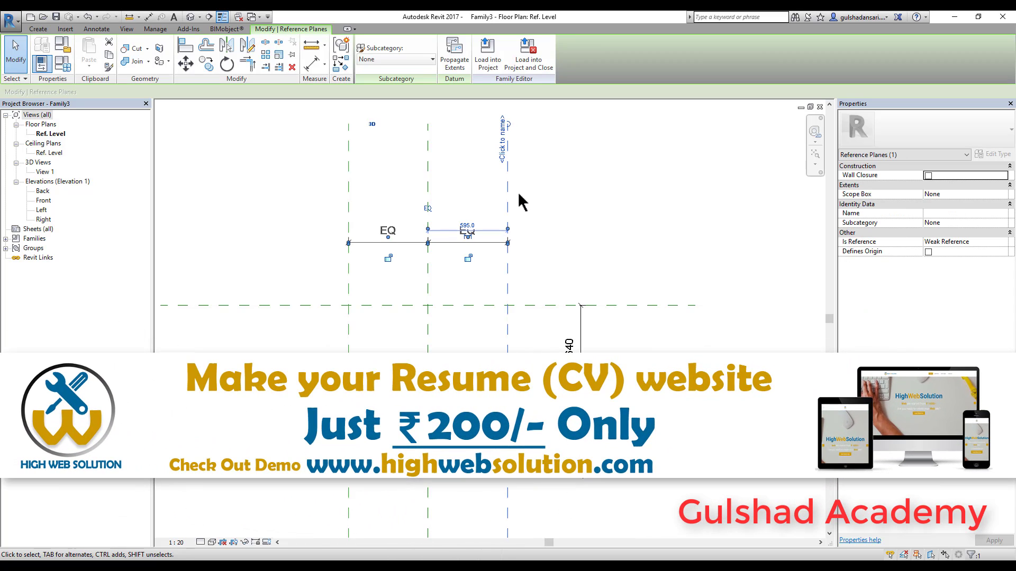
{"action": "key", "text": "Left"}
{"action": "key", "text": "Left"}
{"action": "key", "text": "Left"}
{"action": "key", "text": "Right"}
{"action": "key", "text": "Right"}
{"action": "key", "text": "Right"}
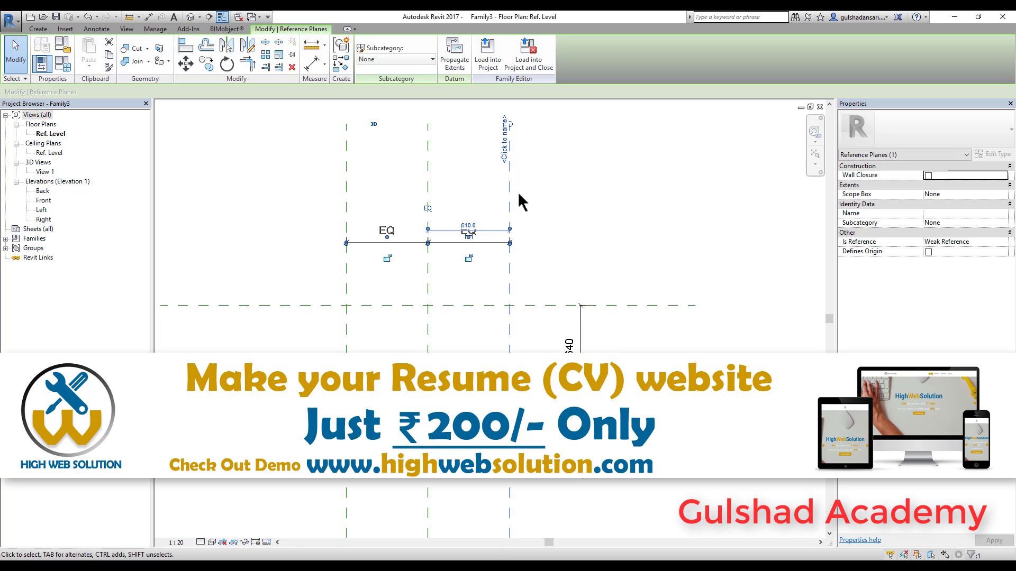
{"action": "key", "text": "Left"}
{"action": "key", "text": "Left"}
{"action": "key", "text": "Left"}
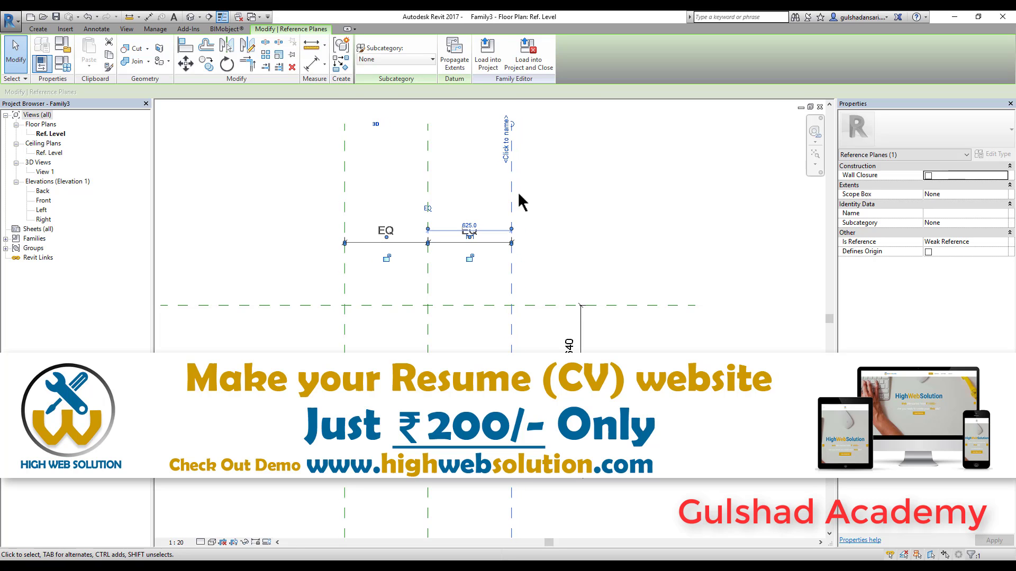
{"action": "key", "text": "Left"}
{"action": "key", "text": "Left"}
{"action": "key", "text": "Left"}
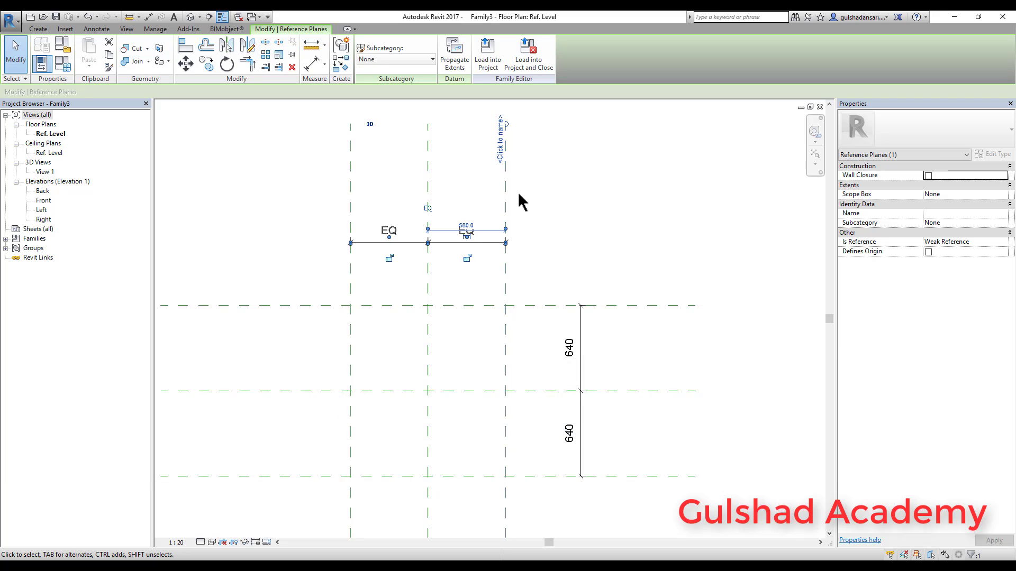
{"action": "key", "text": "Right"}
{"action": "key", "text": "Right"}
{"action": "key", "text": "Right"}
{"action": "key", "text": "Escape"}
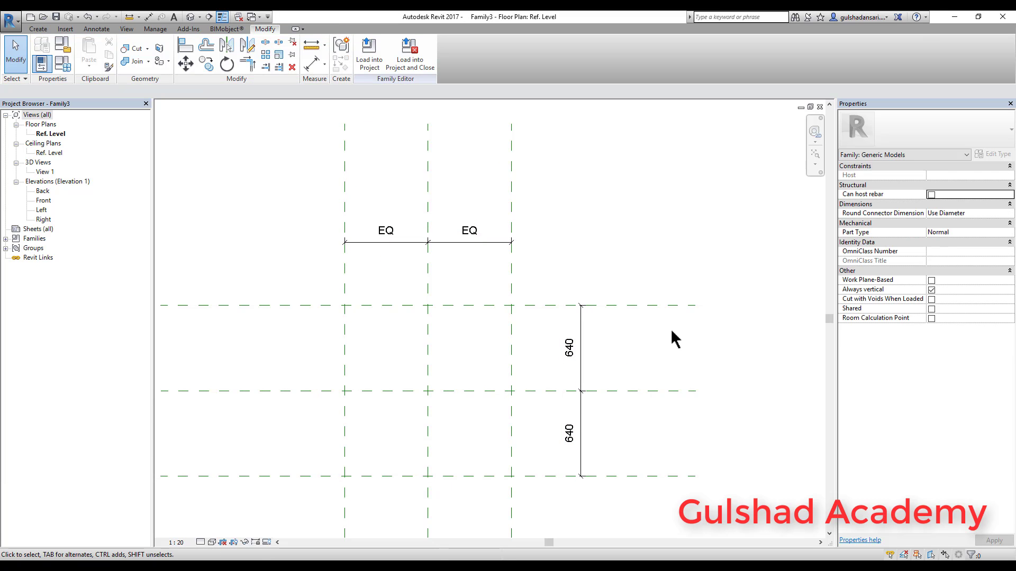
Step: Nudge the lower horizontal reference plane up and back down, leaving it 595 mm from the Center (Front/Back) plane
{"action": "left_click", "coordinate": [631, 476]}
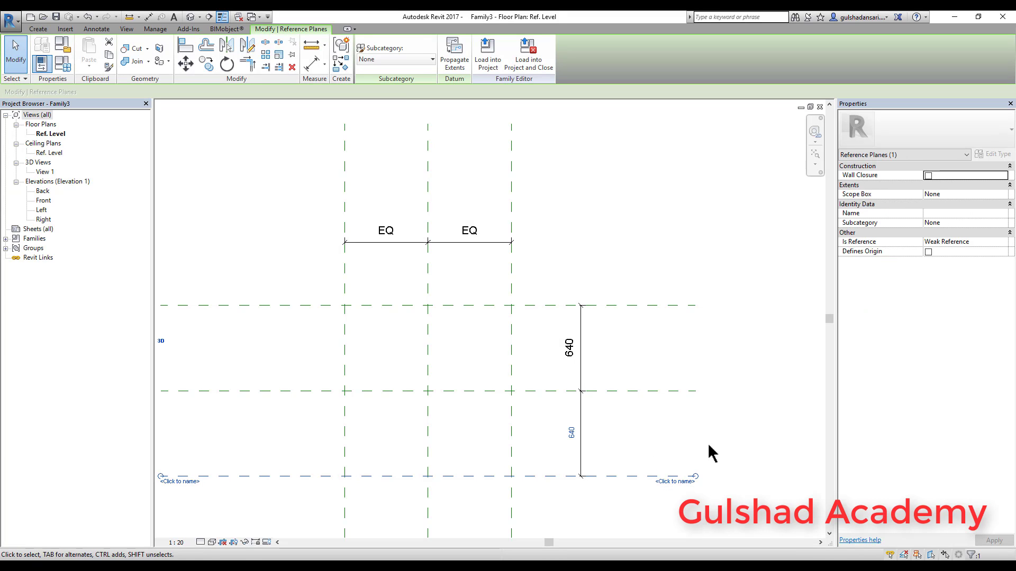
{"action": "key", "text": "Up"}
{"action": "key", "text": "Up"}
{"action": "key", "text": "Up"}
{"action": "key", "text": "Up"}
{"action": "key", "text": "Up"}
{"action": "key", "text": "Up"}
{"action": "key", "text": "Up"}
{"action": "key", "text": "Up"}
{"action": "key", "text": "Up"}
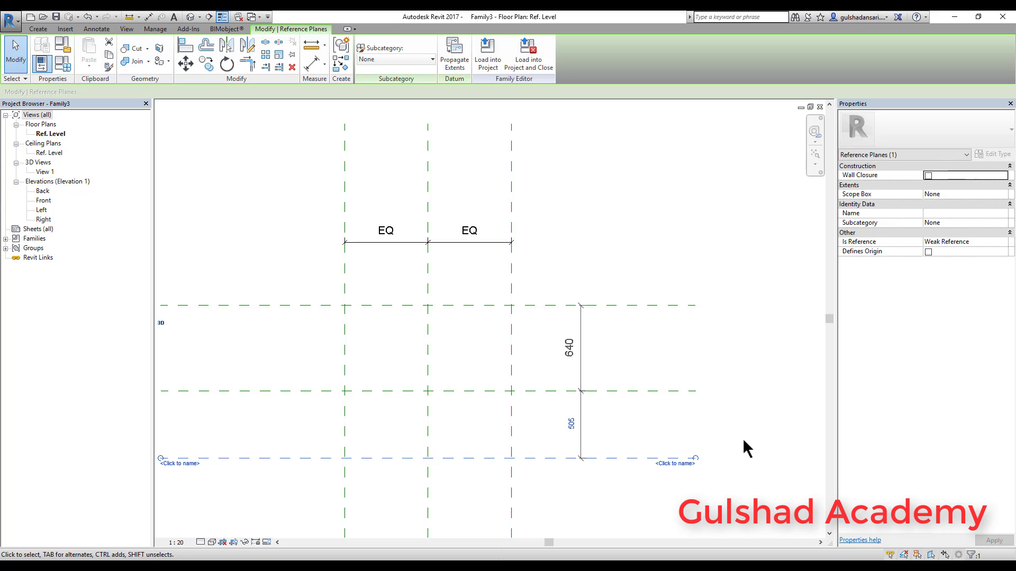
{"action": "key", "text": "Down"}
{"action": "key", "text": "Down"}
{"action": "key", "text": "Down"}
{"action": "key", "text": "Down"}
{"action": "key", "text": "Down"}
{"action": "key", "text": "Down"}
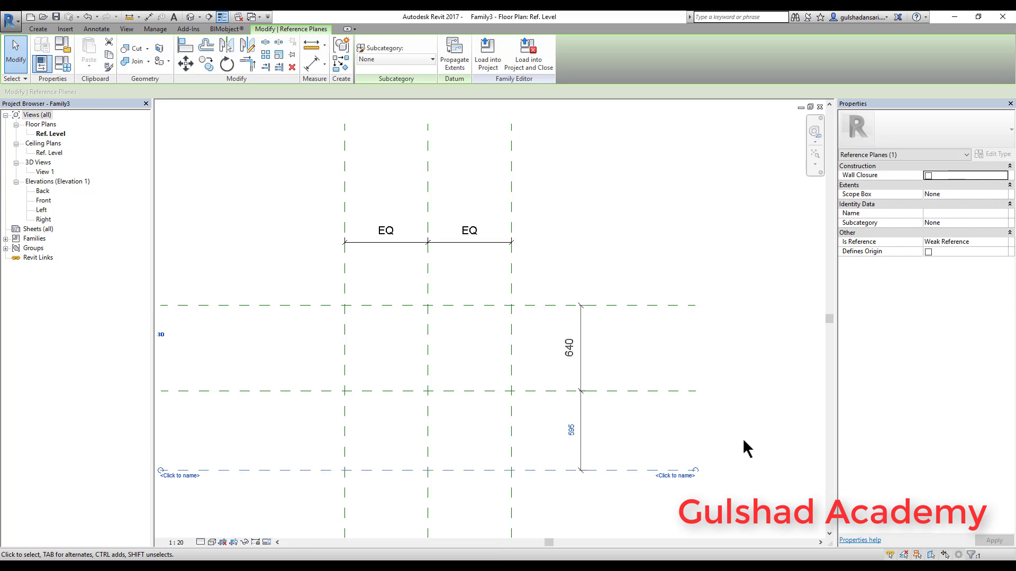
{"action": "left_click", "coordinate": [688, 245]}
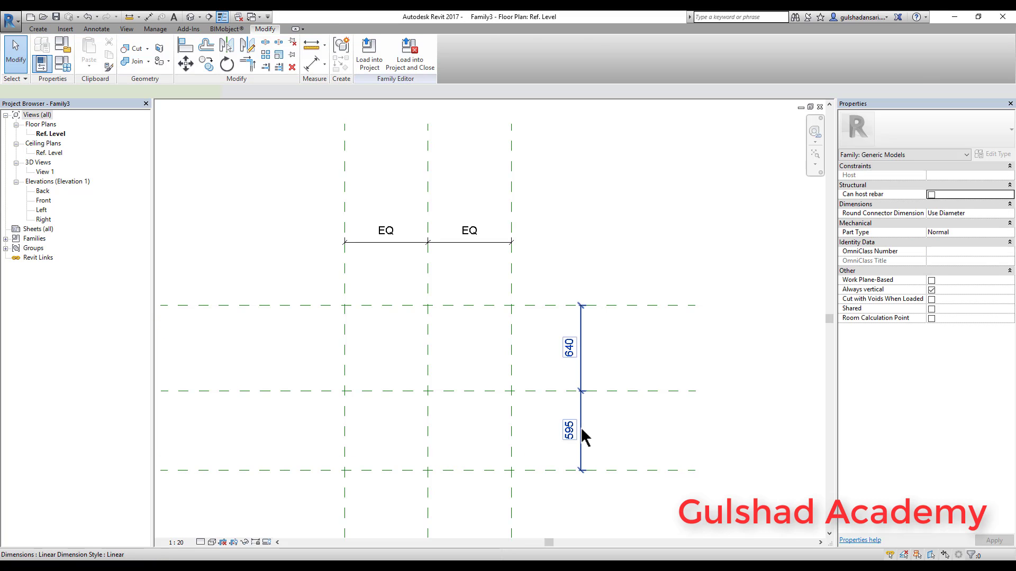
Step: Make the two segments of the dimension string across the horizontal reference planes equal, and clear the selection
{"action": "left_click", "coordinate": [580, 426]}
{"action": "left_click", "coordinate": [613, 386]}
{"action": "left_click", "coordinate": [647, 234]}
Step: Nudge the upper horizontal reference plane upward until it is 640 mm from the Center (Front/Back) plane, testing the equality constraint
{"action": "left_click", "coordinate": [628, 311]}
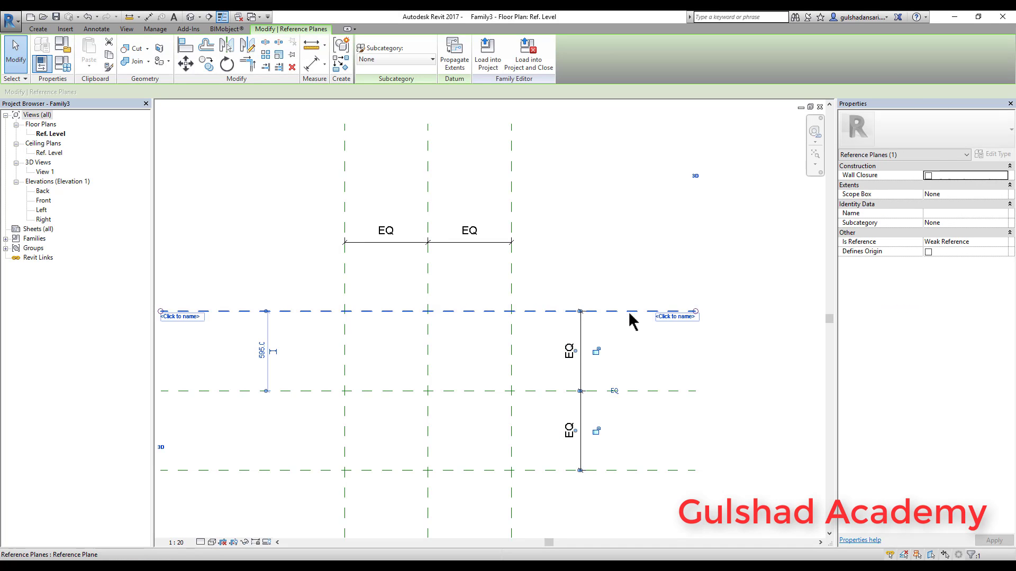
{"action": "key", "text": "Up"}
{"action": "key", "text": "Up"}
{"action": "key", "text": "Up"}
{"action": "left_click", "coordinate": [631, 272]}
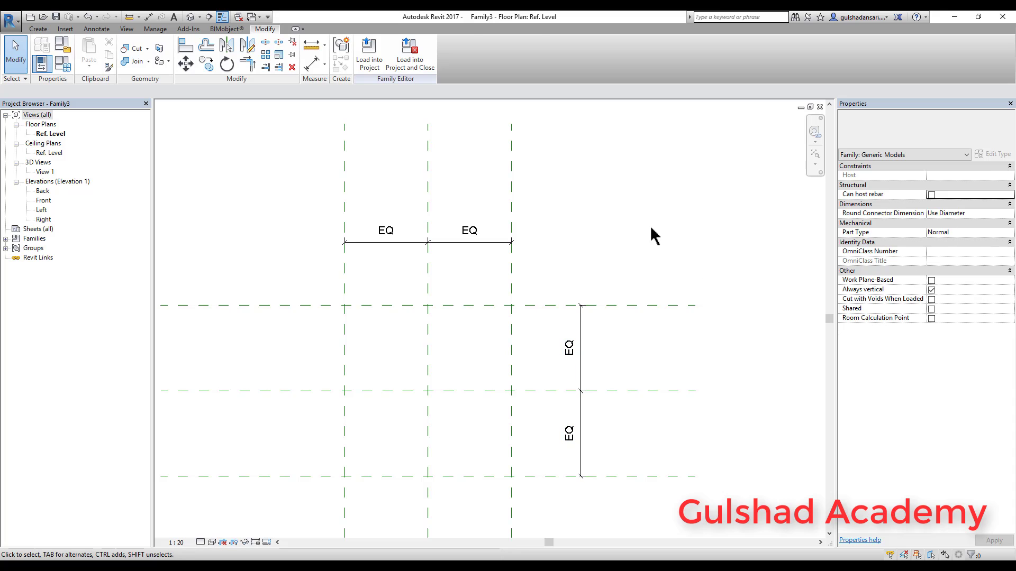
Step: Place an overall aligned dimension between the two outer vertical reference planes, above the equality dimension
{"action": "left_click", "coordinate": [314, 64]}
{"action": "left_click", "coordinate": [344, 202]}
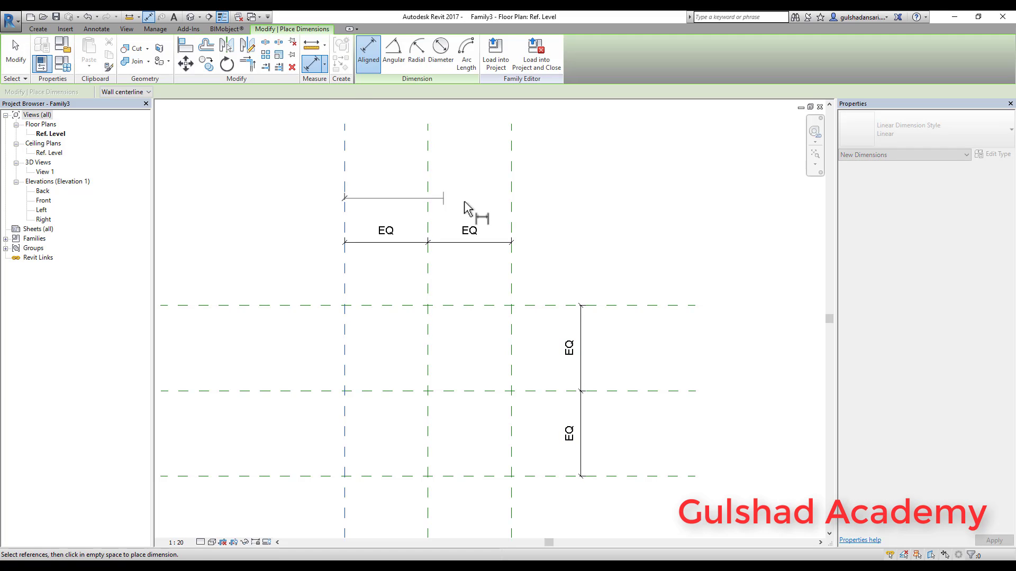
{"action": "left_click", "coordinate": [512, 210]}
{"action": "left_click", "coordinate": [529, 187]}
Step: Place an overall aligned dimension between the two outer horizontal reference planes, right of the equality dimension, and exit the command
{"action": "left_click", "coordinate": [616, 307]}
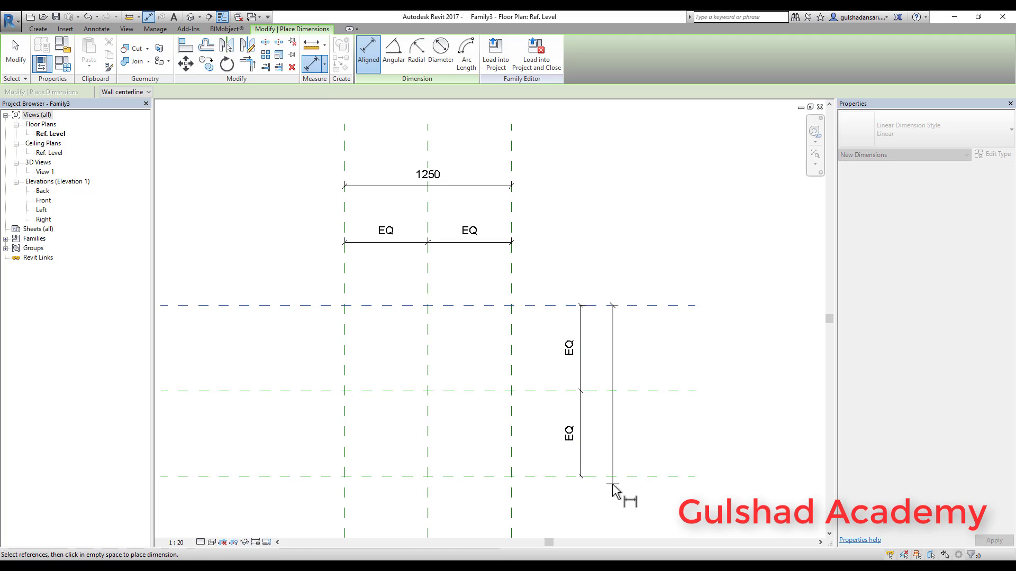
{"action": "left_click", "coordinate": [617, 476]}
{"action": "left_click", "coordinate": [618, 440]}
{"action": "left_click", "coordinate": [16, 53]}
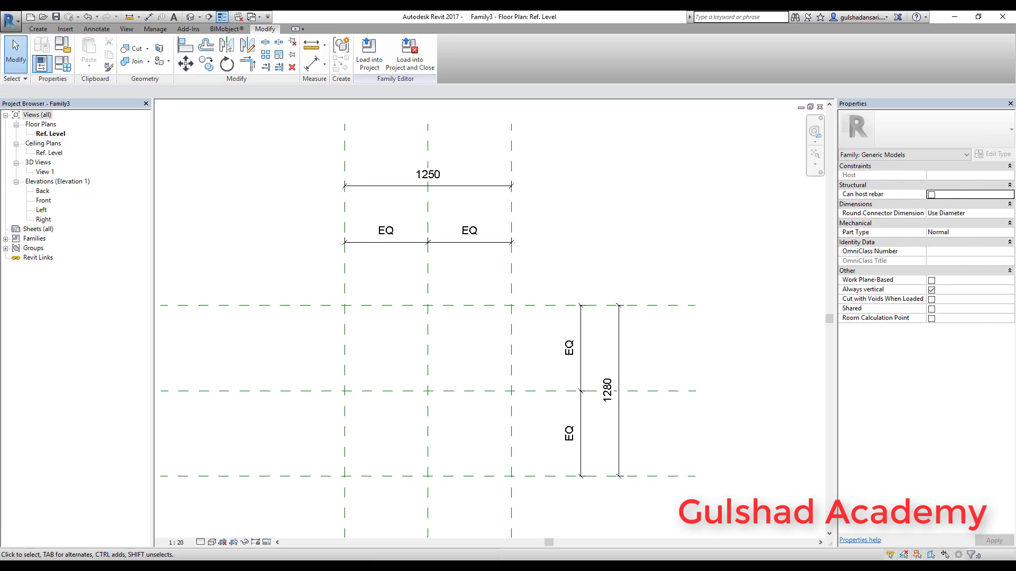
{"action": "left_click_drag", "start_coordinate": [344, 261], "coordinate": [518, 264]}
{"action": "left_click_drag", "start_coordinate": [416, 273], "coordinate": [434, 286]}
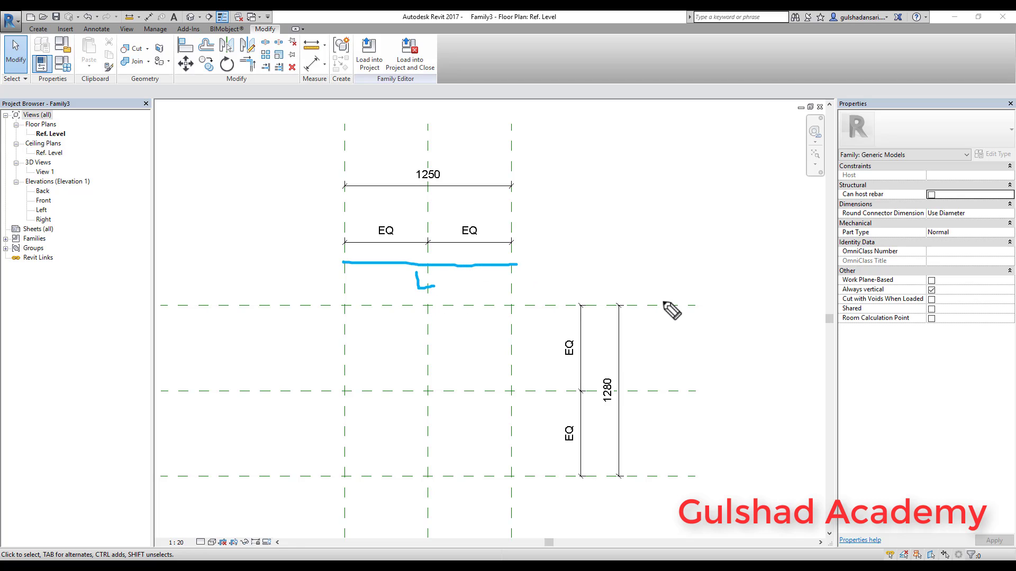
{"action": "left_click_drag", "start_coordinate": [663, 303], "coordinate": [671, 480]}
{"action": "mouse_move", "coordinate": [691, 398]}
{"action": "left_mouse_down"}
{"action": "mouse_move", "coordinate": [700, 415]}
{"action": "mouse_move", "coordinate": [719, 406]}
{"action": "mouse_move", "coordinate": [727, 379]}
{"action": "left_mouse_up"}
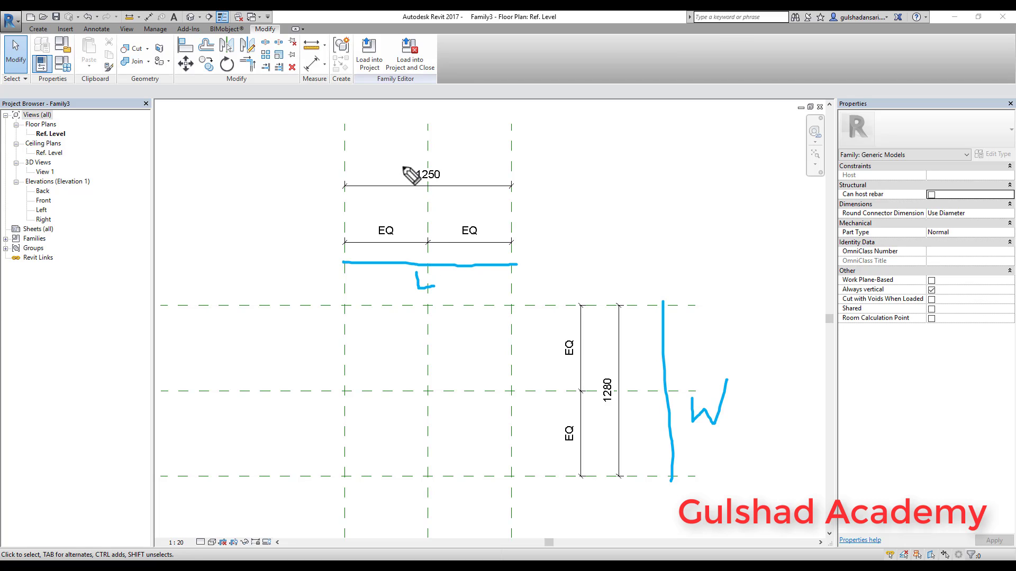
{"action": "left_click_drag", "start_coordinate": [561, 169], "coordinate": [563, 187]}
{"action": "mouse_move", "coordinate": [567, 173]}
{"action": "left_mouse_down"}
{"action": "mouse_move", "coordinate": [581, 170]}
{"action": "mouse_move", "coordinate": [584, 185]}
{"action": "left_mouse_up"}
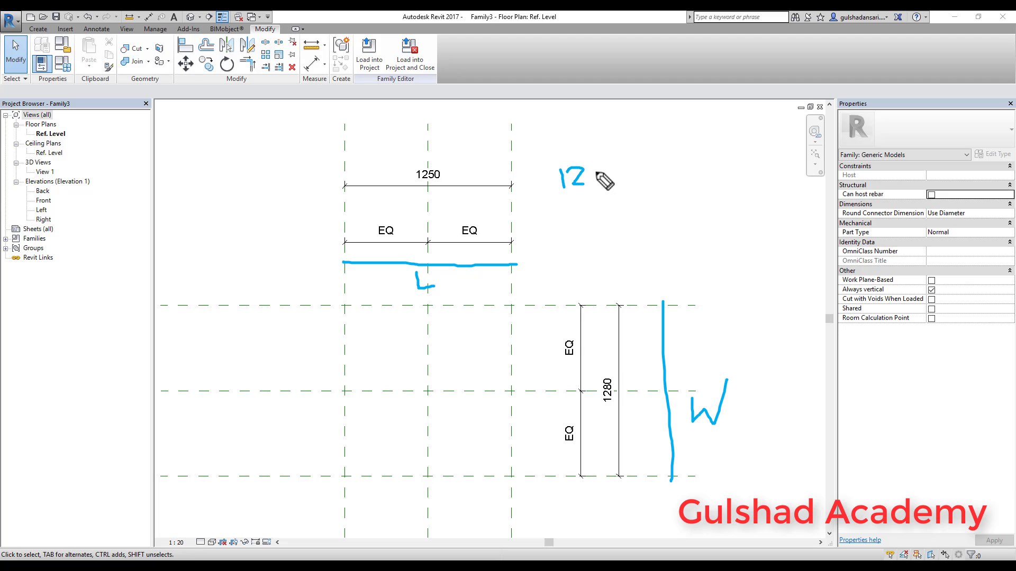
{"action": "left_click", "coordinate": [595, 171]}
{"action": "left_click", "coordinate": [608, 170]}
{"action": "mouse_move", "coordinate": [438, 163]}
{"action": "left_mouse_down"}
{"action": "mouse_move", "coordinate": [430, 179]}
{"action": "mouse_move", "coordinate": [442, 163]}
{"action": "left_mouse_up"}
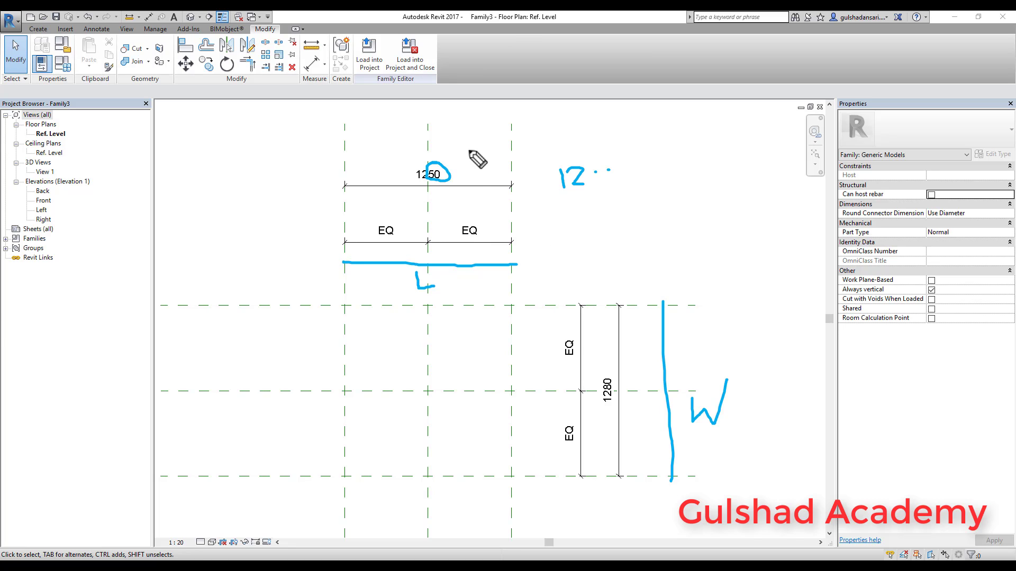
{"action": "left_click", "coordinate": [512, 154]}
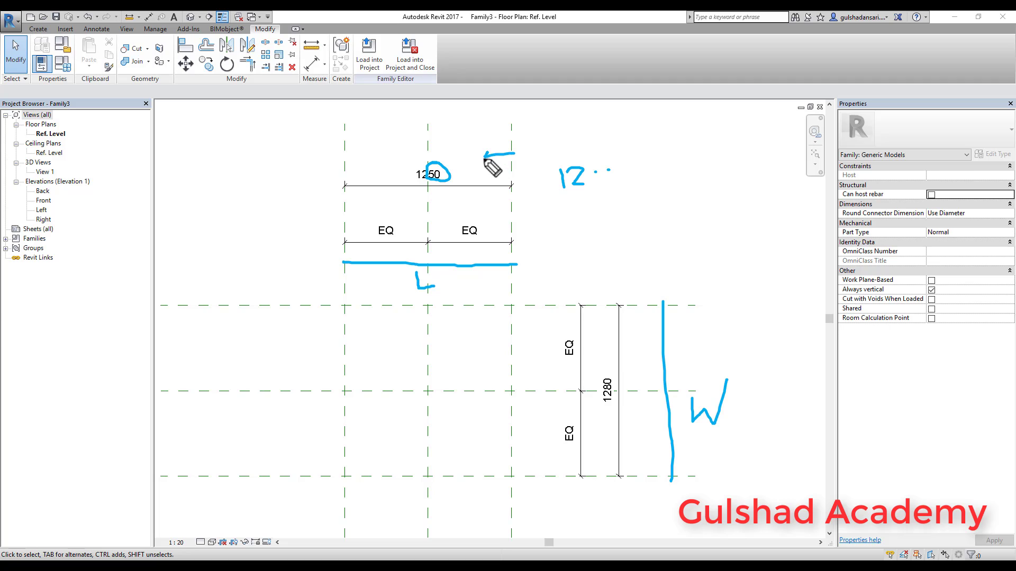
{"action": "left_click_drag", "start_coordinate": [345, 157], "coordinate": [360, 158]}
{"action": "mouse_move", "coordinate": [572, 212]}
{"action": "left_mouse_down"}
{"action": "mouse_move", "coordinate": [596, 225]}
{"action": "mouse_move", "coordinate": [560, 239]}
{"action": "mouse_move", "coordinate": [587, 241]}
{"action": "left_mouse_up"}
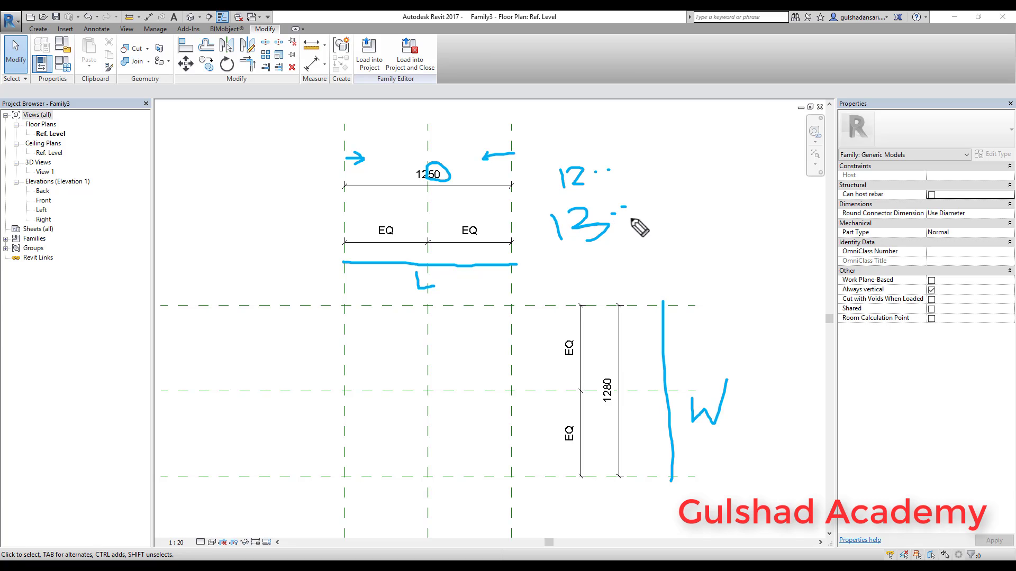
{"action": "left_click_drag", "start_coordinate": [513, 199], "coordinate": [545, 204]}
{"action": "mouse_move", "coordinate": [358, 212]}
{"action": "left_mouse_down"}
{"action": "mouse_move", "coordinate": [312, 212]}
{"action": "mouse_move", "coordinate": [381, 229]}
{"action": "mouse_move", "coordinate": [393, 215]}
{"action": "left_mouse_up"}
{"action": "mouse_move", "coordinate": [466, 220]}
{"action": "left_mouse_down"}
{"action": "mouse_move", "coordinate": [474, 219]}
{"action": "mouse_move", "coordinate": [445, 221]}
{"action": "left_mouse_up"}
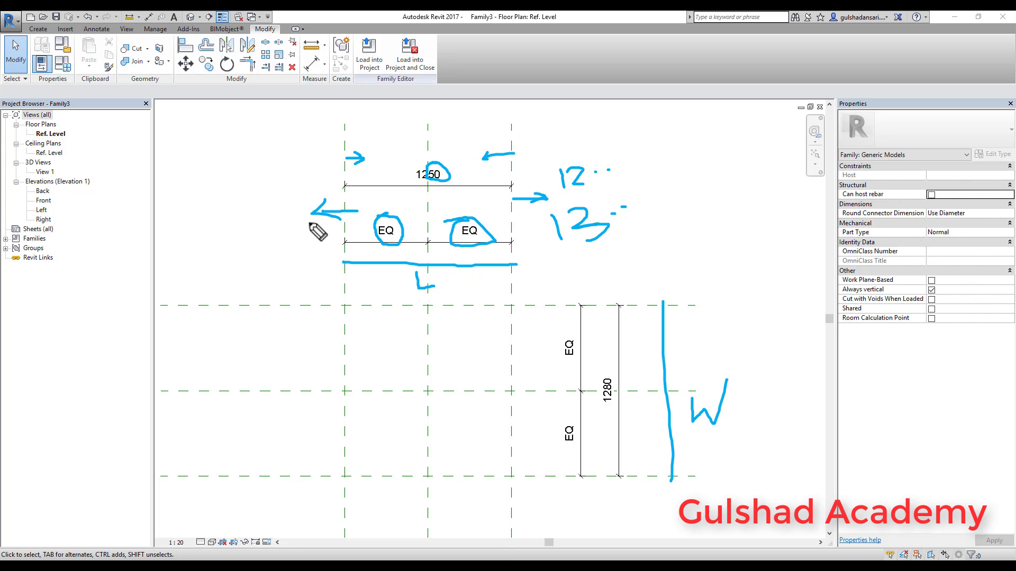
{"action": "left_click_drag", "start_coordinate": [344, 289], "coordinate": [313, 289]}
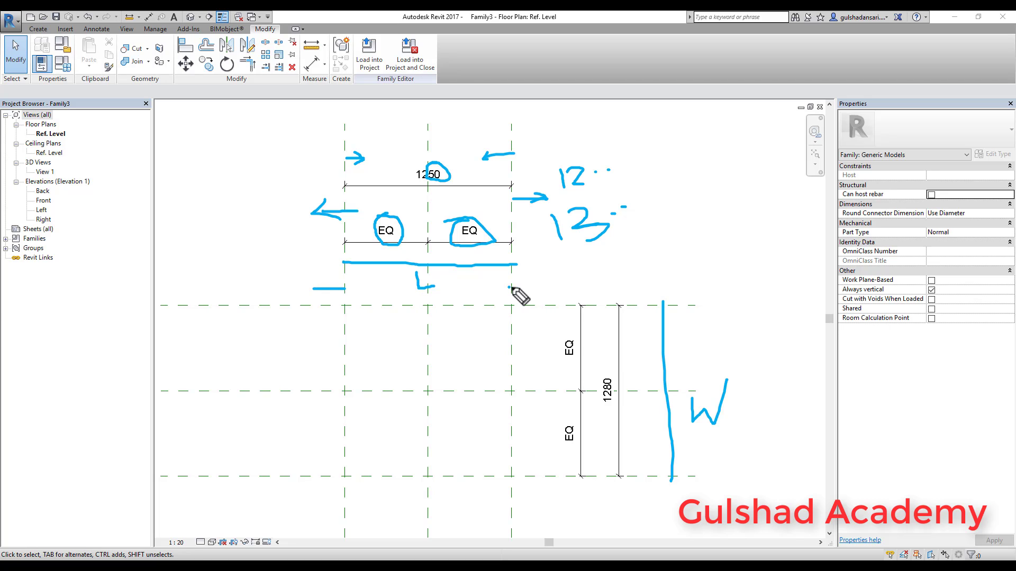
{"action": "mouse_move", "coordinate": [510, 288]}
{"action": "left_mouse_down"}
{"action": "mouse_move", "coordinate": [543, 288]}
{"action": "mouse_move", "coordinate": [534, 294]}
{"action": "left_mouse_up"}
{"action": "left_click_drag", "start_coordinate": [321, 282], "coordinate": [308, 287]}
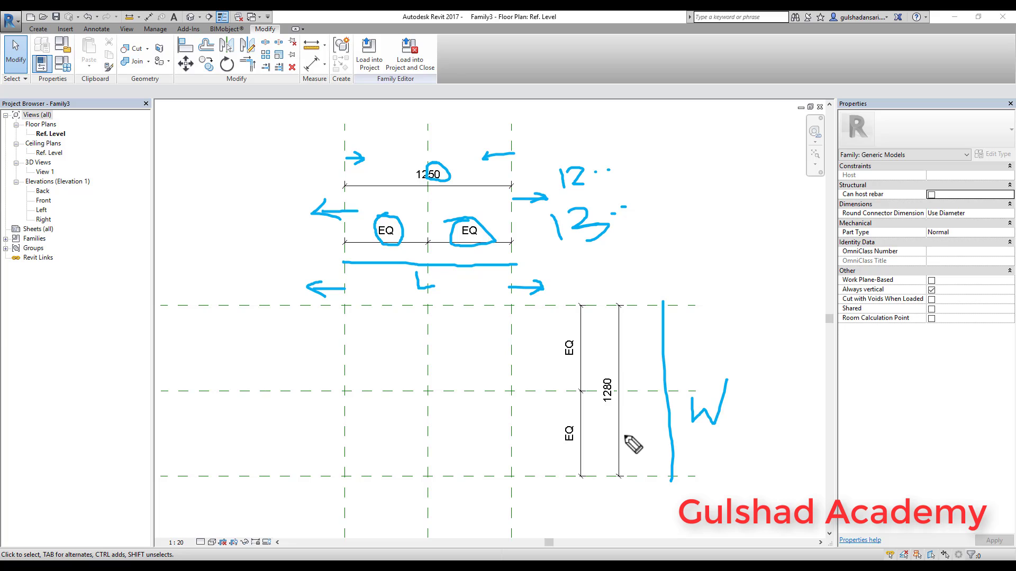
{"action": "left_click_drag", "start_coordinate": [691, 388], "coordinate": [692, 411]}
{"action": "mouse_move", "coordinate": [683, 306]}
{"action": "left_mouse_down"}
{"action": "mouse_move", "coordinate": [678, 271]}
{"action": "mouse_move", "coordinate": [697, 287]}
{"action": "left_mouse_up"}
{"action": "mouse_move", "coordinate": [639, 479]}
{"action": "left_mouse_down"}
{"action": "mouse_move", "coordinate": [644, 512]}
{"action": "mouse_move", "coordinate": [651, 504]}
{"action": "left_mouse_up"}
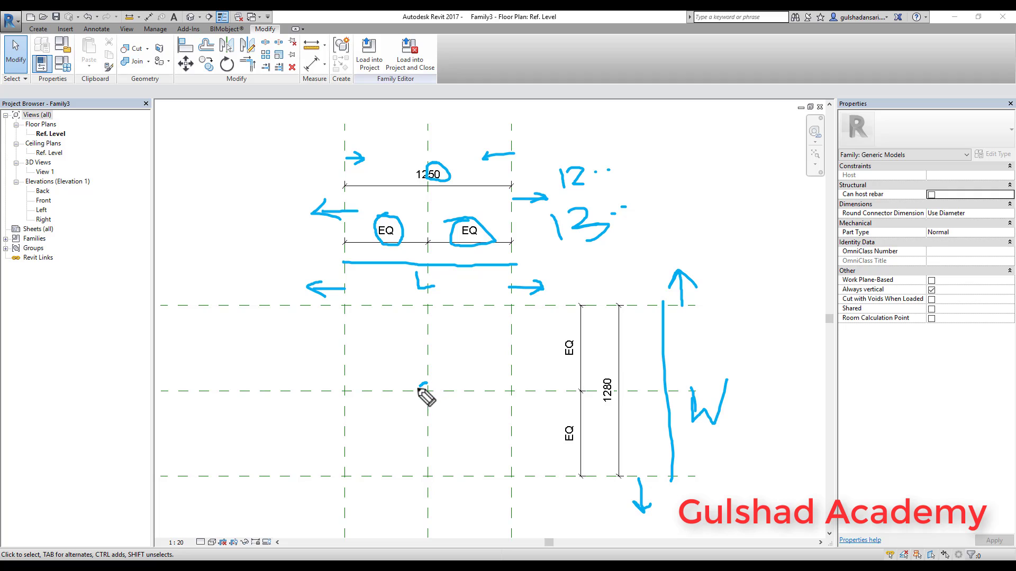
{"action": "mouse_move", "coordinate": [427, 383]}
{"action": "left_mouse_down"}
{"action": "mouse_move", "coordinate": [442, 406]}
{"action": "mouse_move", "coordinate": [422, 387]}
{"action": "mouse_move", "coordinate": [446, 378]}
{"action": "left_mouse_up"}
{"action": "mouse_move", "coordinate": [447, 206]}
{"action": "left_mouse_down"}
{"action": "mouse_move", "coordinate": [402, 210]}
{"action": "mouse_move", "coordinate": [429, 289]}
{"action": "mouse_move", "coordinate": [423, 202]}
{"action": "left_mouse_up"}
{"action": "mouse_move", "coordinate": [620, 329]}
{"action": "left_mouse_down"}
{"action": "mouse_move", "coordinate": [553, 351]}
{"action": "mouse_move", "coordinate": [635, 418]}
{"action": "mouse_move", "coordinate": [595, 336]}
{"action": "left_mouse_up"}
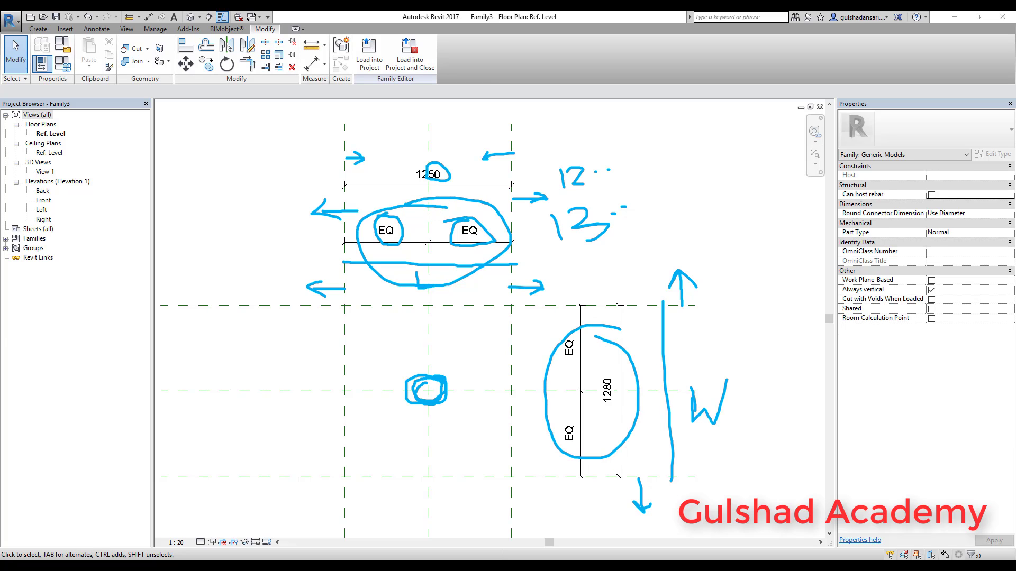
{"action": "key", "text": "Escape"}
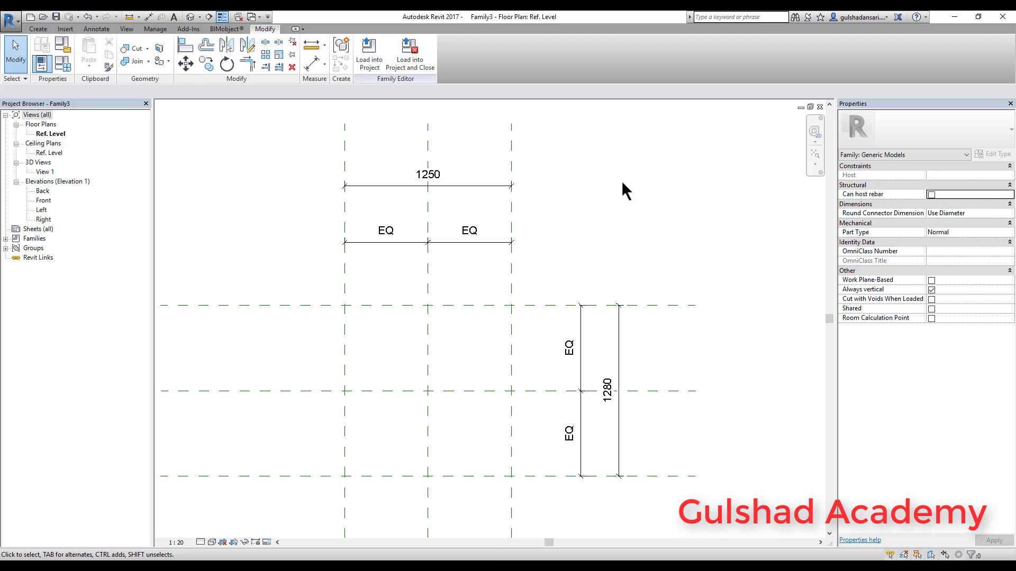
{"action": "left_click", "coordinate": [372, 187]}
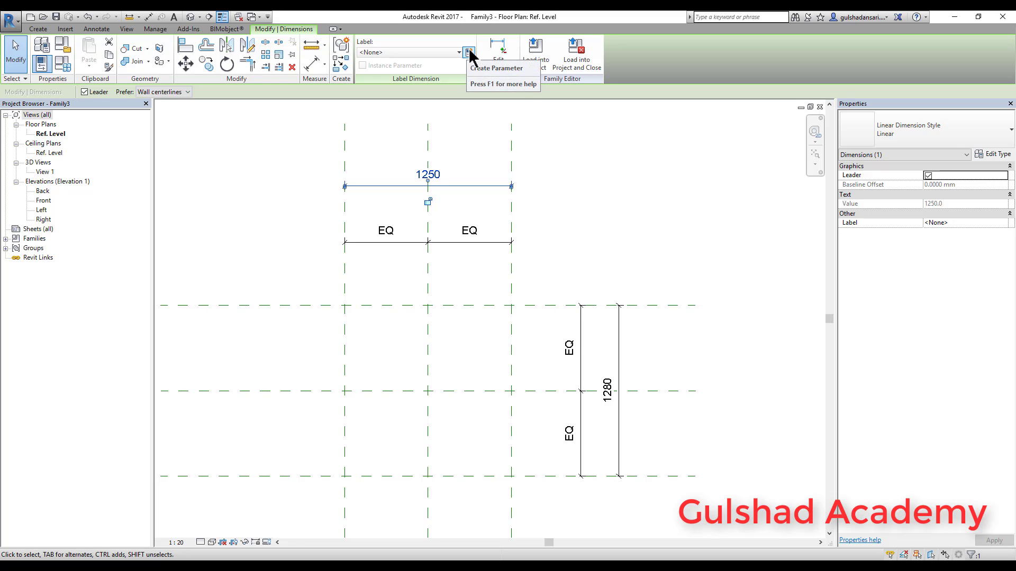
{"action": "left_click", "coordinate": [424, 52]}
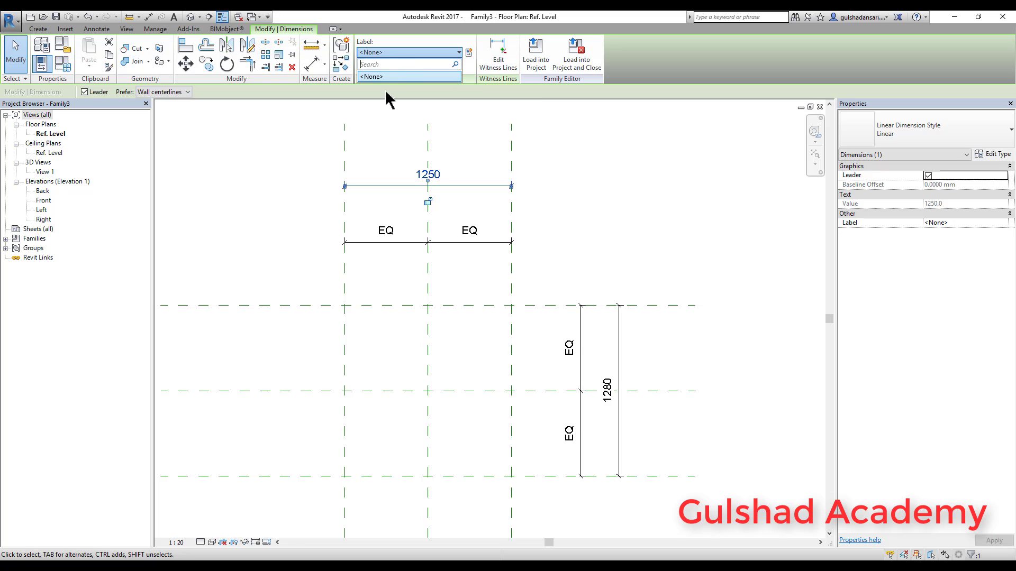
{"action": "left_click", "coordinate": [394, 55]}
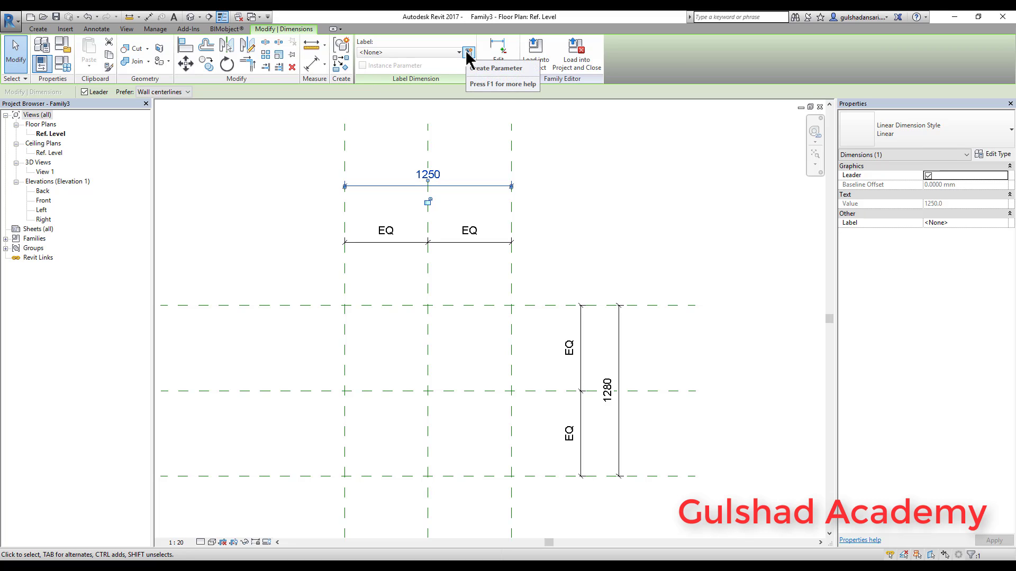
{"action": "left_click", "coordinate": [617, 233]}
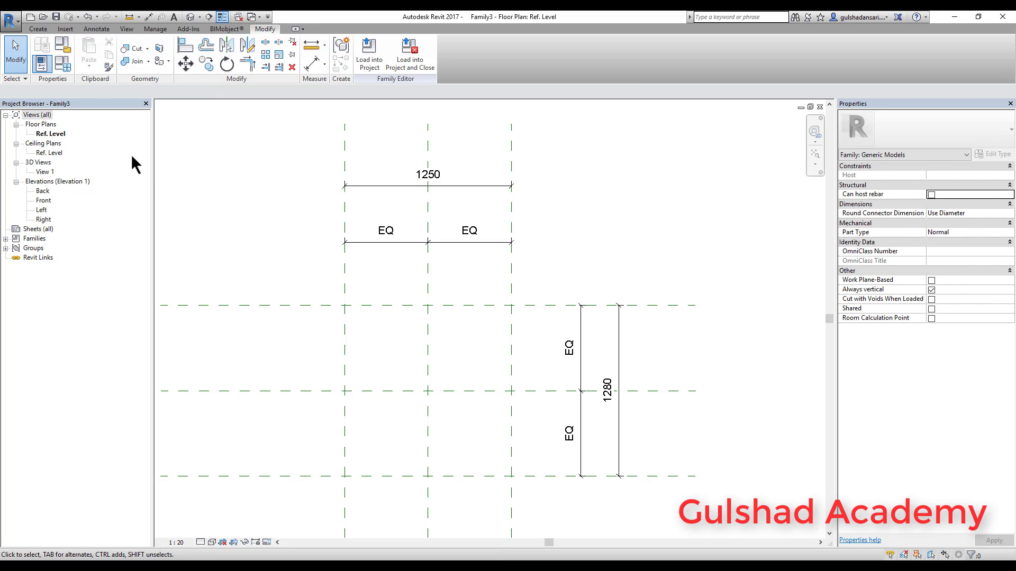
Step: Open the Family Types dialog and start a new parameter named Length
{"action": "left_click", "coordinate": [62, 68]}
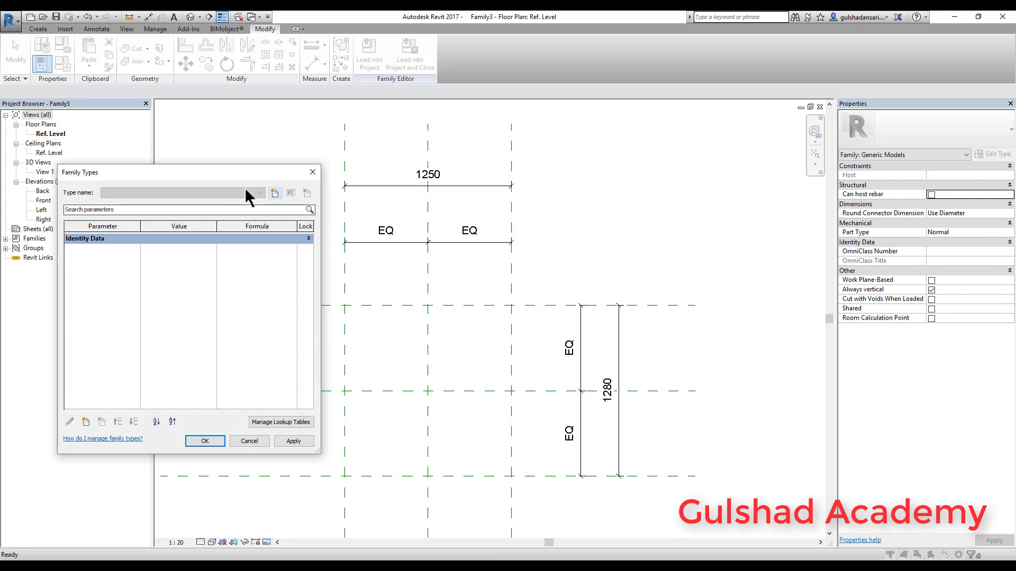
{"action": "left_click_drag", "start_coordinate": [214, 170], "coordinate": [299, 150]}
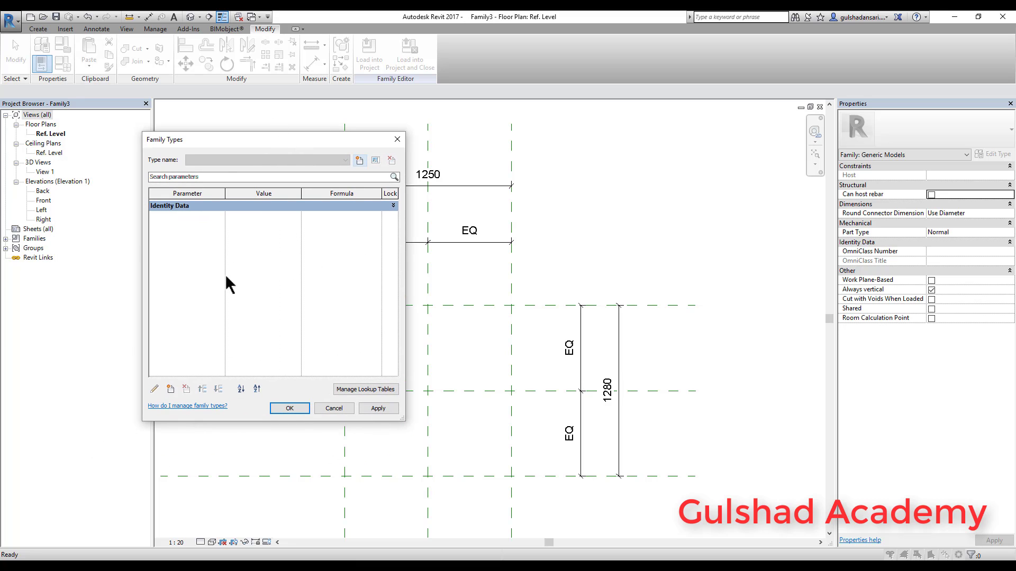
{"action": "left_click_drag", "start_coordinate": [242, 138], "coordinate": [227, 128]}
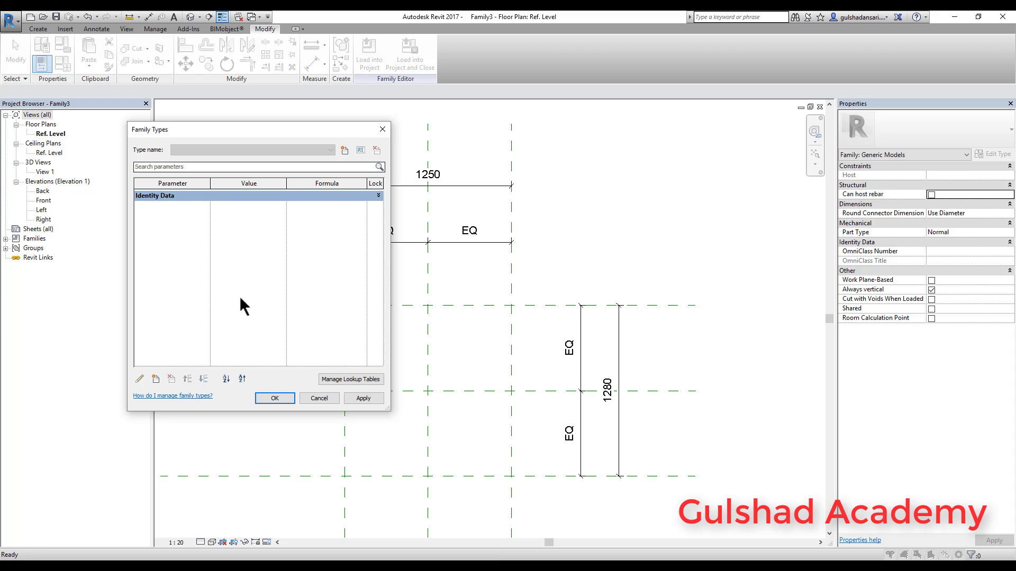
{"action": "left_click", "coordinate": [155, 379]}
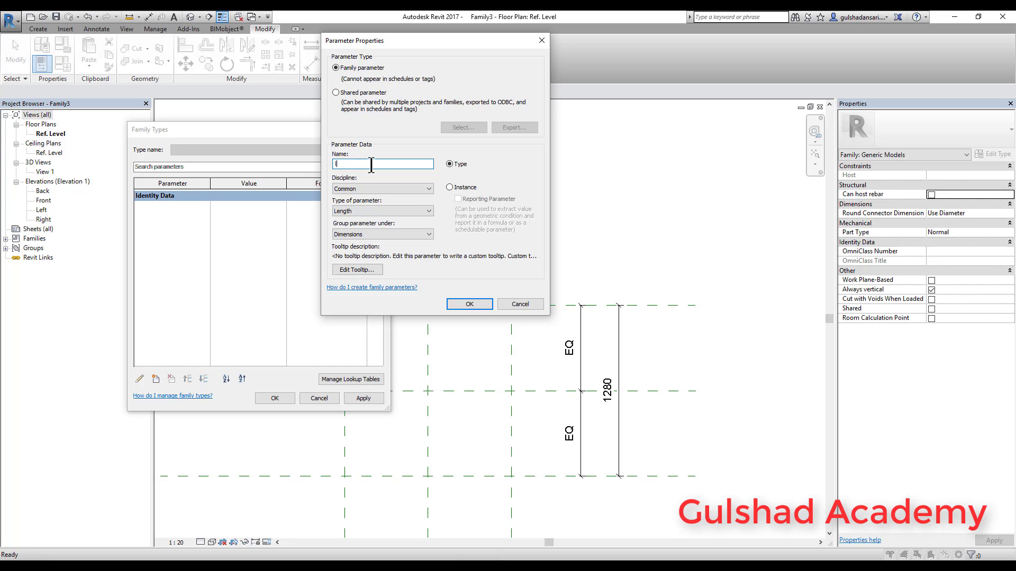
{"action": "type", "text": "Lwen"}
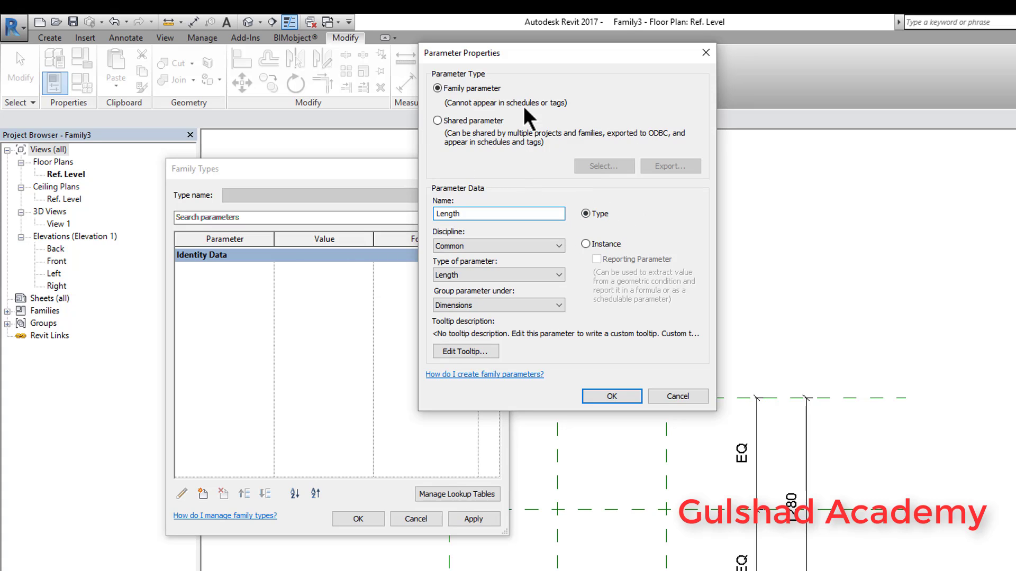
Step: Define Length as a family parameter with discipline Common and type Length, grouped under Dimensions, and add it to the family
{"action": "left_click", "coordinate": [437, 87]}
{"action": "left_click", "coordinate": [436, 246]}
{"action": "left_click", "coordinate": [455, 258]}
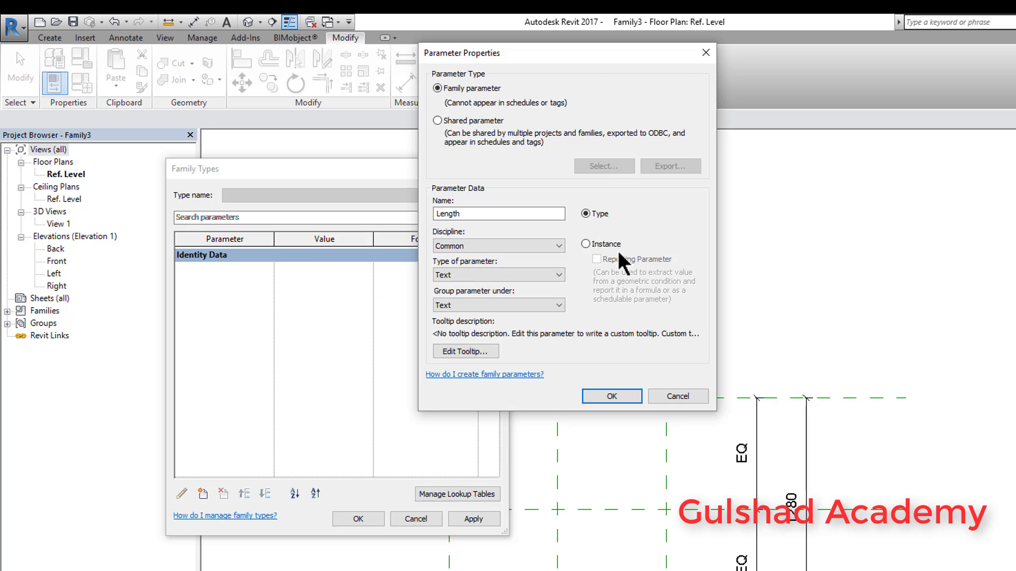
{"action": "left_click", "coordinate": [460, 277]}
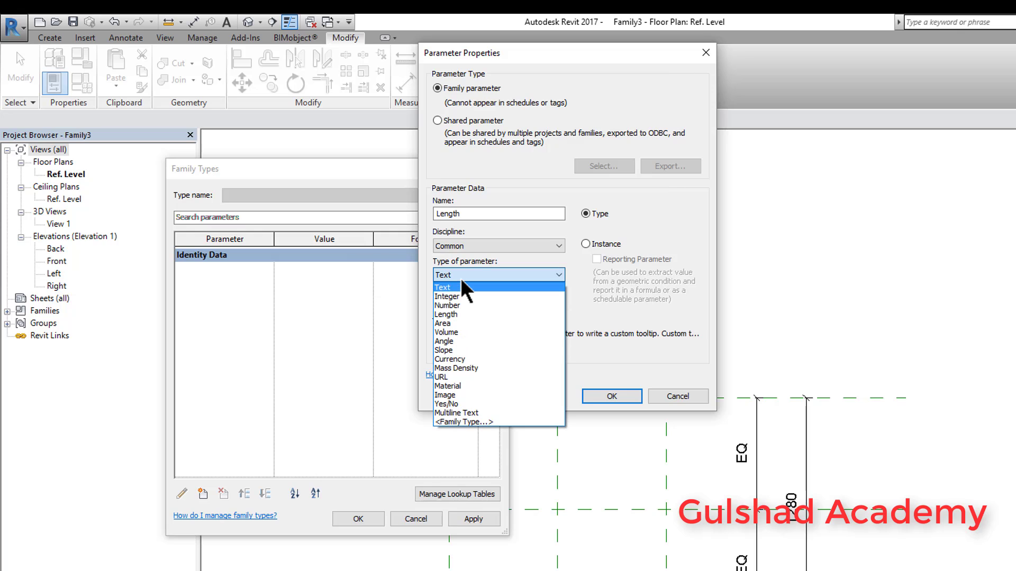
{"action": "left_click", "coordinate": [460, 314]}
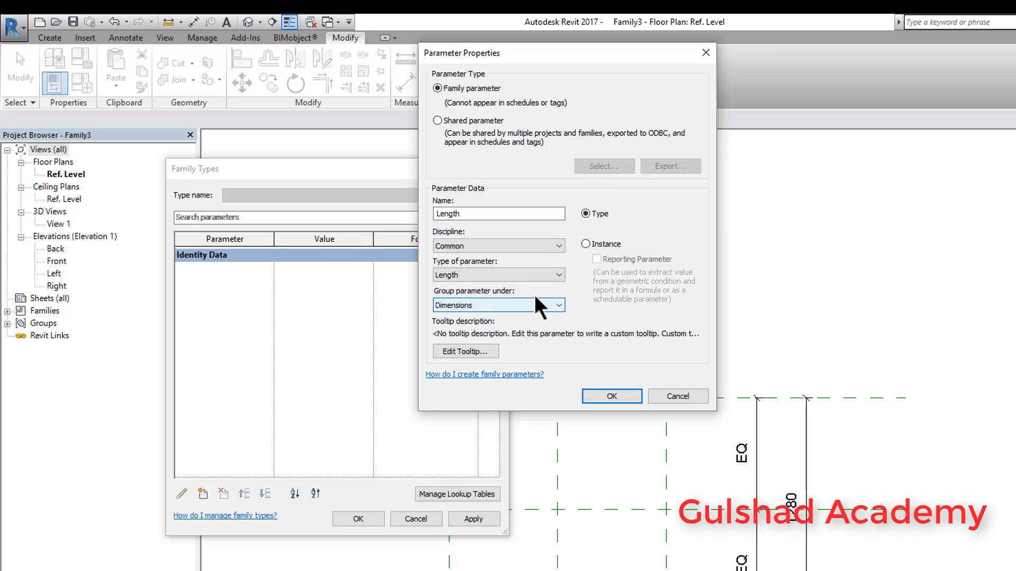
{"action": "left_click", "coordinate": [465, 307]}
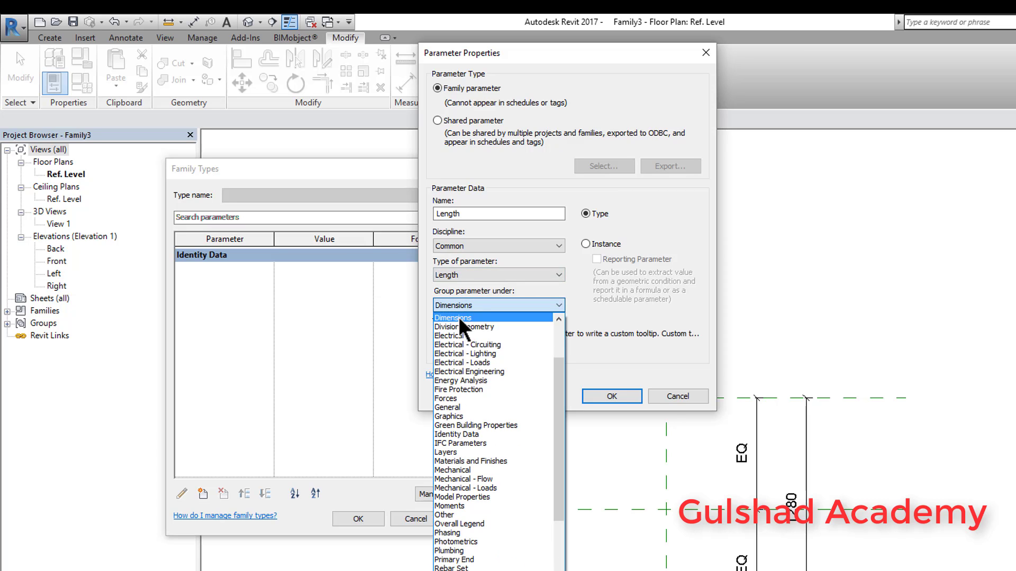
{"action": "left_click", "coordinate": [458, 317]}
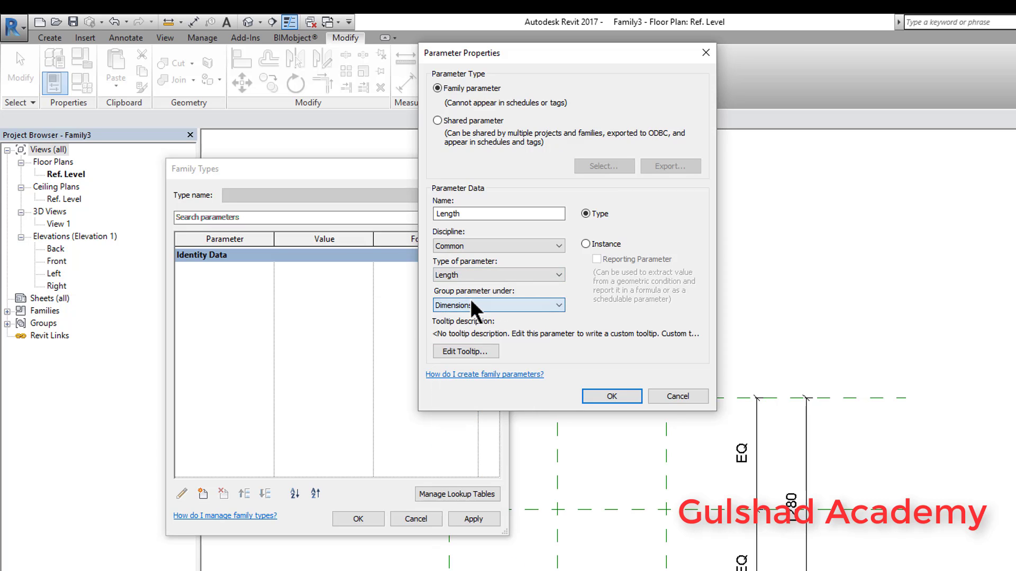
{"action": "left_click", "coordinate": [611, 396]}
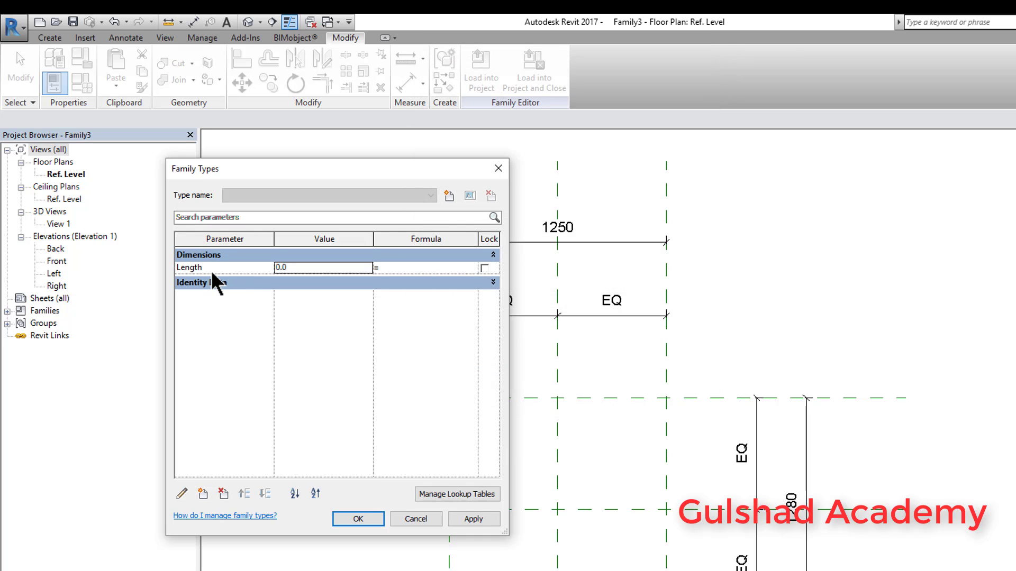
Step: Start a second family parameter named Width with parameter type Length, grouped under Dimensions
{"action": "left_click", "coordinate": [203, 494]}
{"action": "left_click_drag", "start_coordinate": [522, 52], "coordinate": [654, 84]}
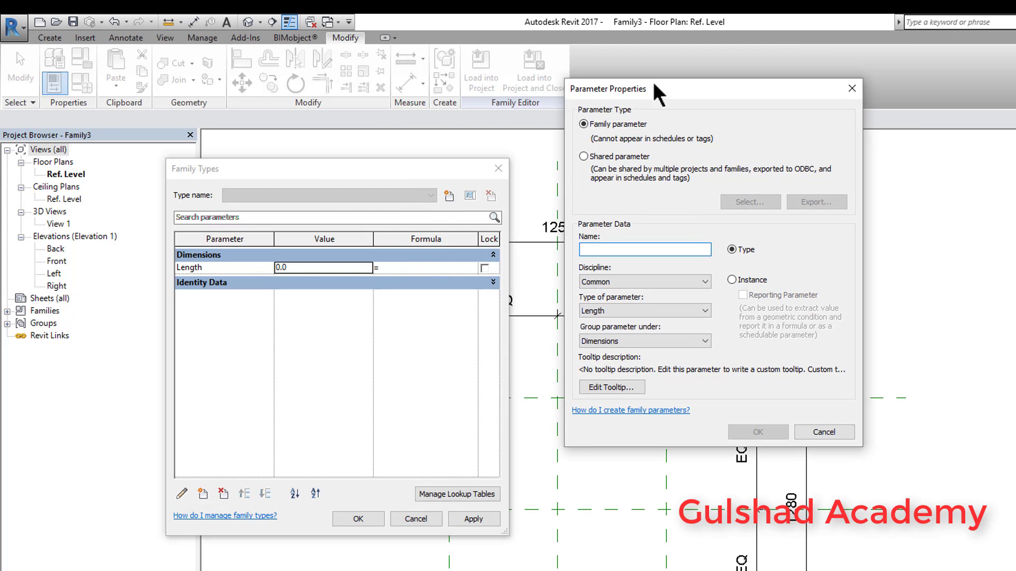
{"action": "type", "text": "Width"}
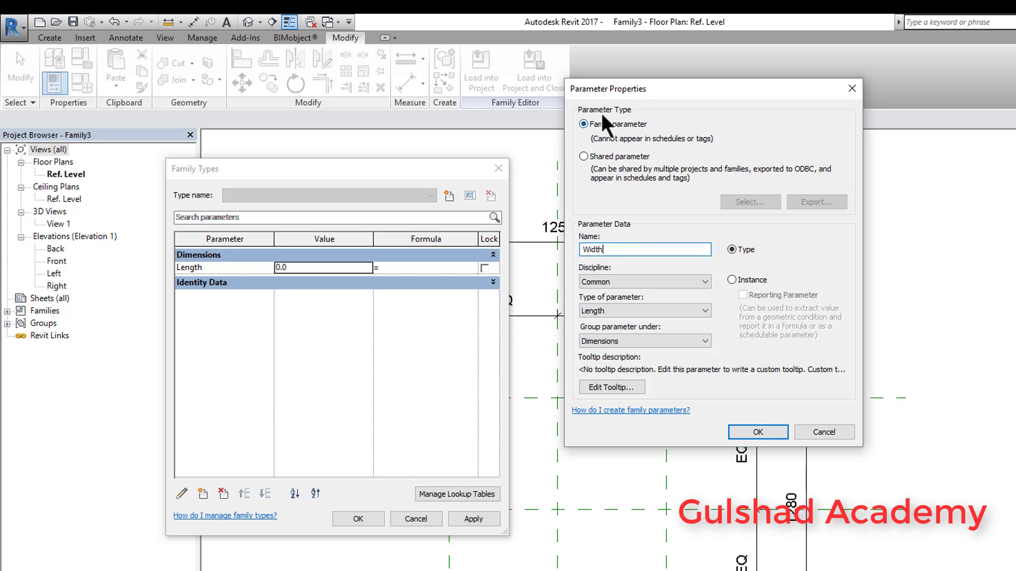
{"action": "left_click", "coordinate": [604, 312]}
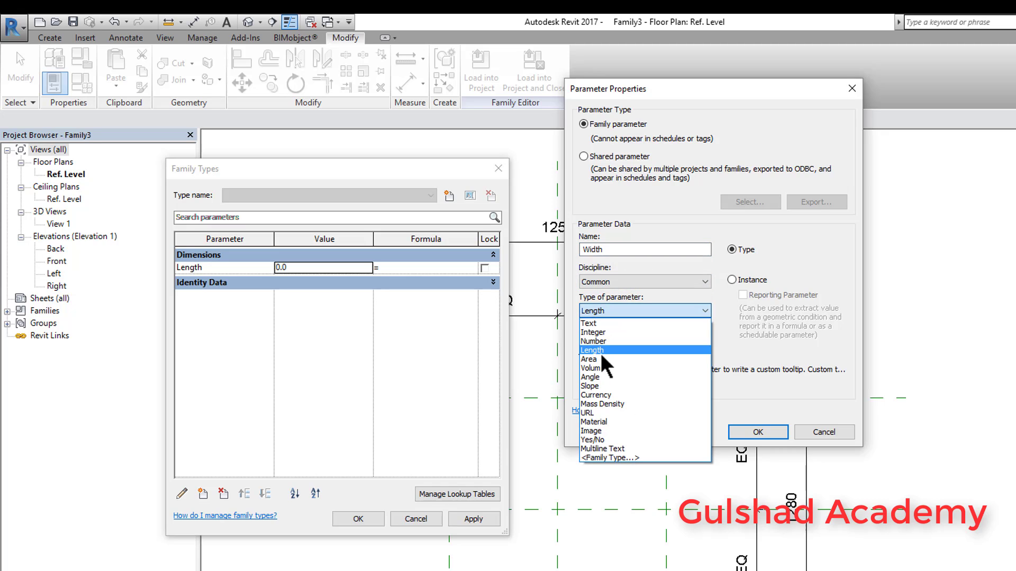
{"action": "left_click", "coordinate": [598, 349]}
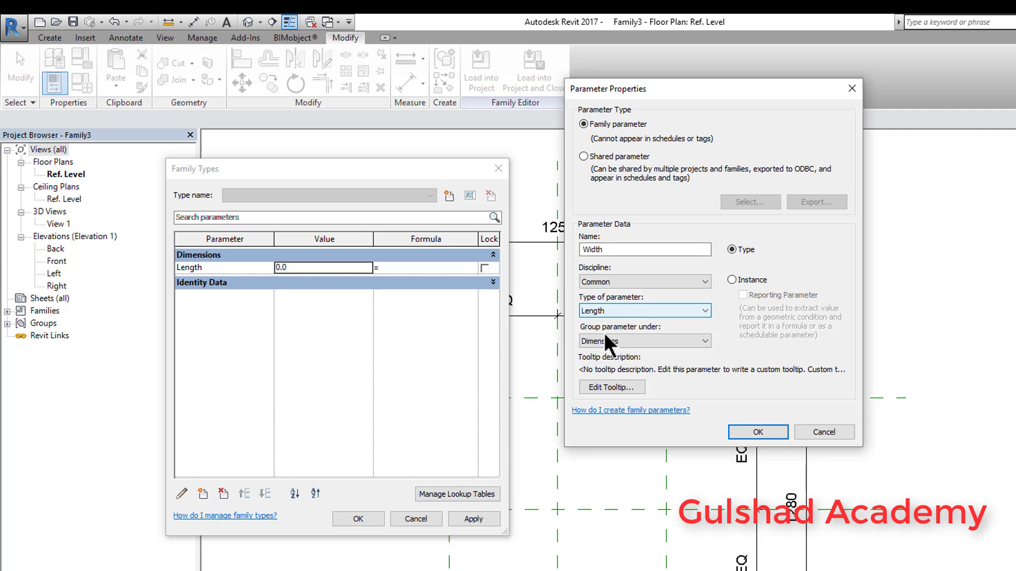
{"action": "left_click", "coordinate": [587, 341]}
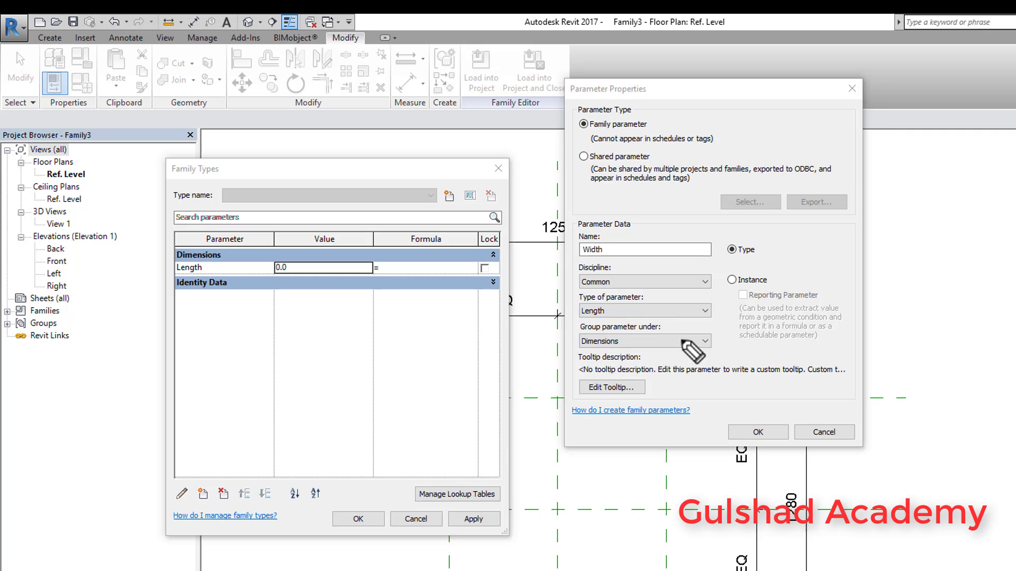
{"action": "left_click_drag", "start_coordinate": [690, 327], "coordinate": [708, 348]}
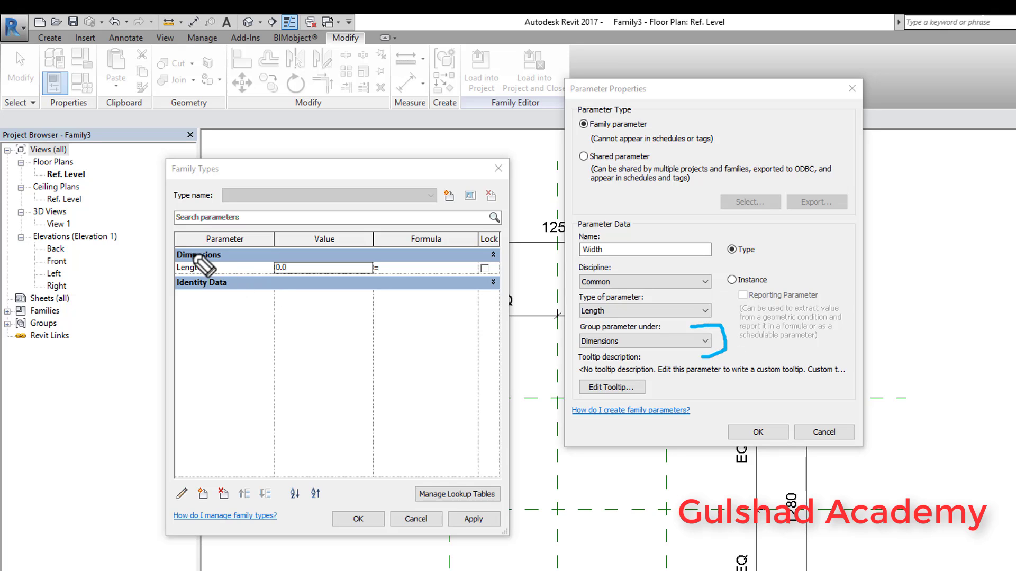
{"action": "left_click_drag", "start_coordinate": [177, 242], "coordinate": [163, 277]}
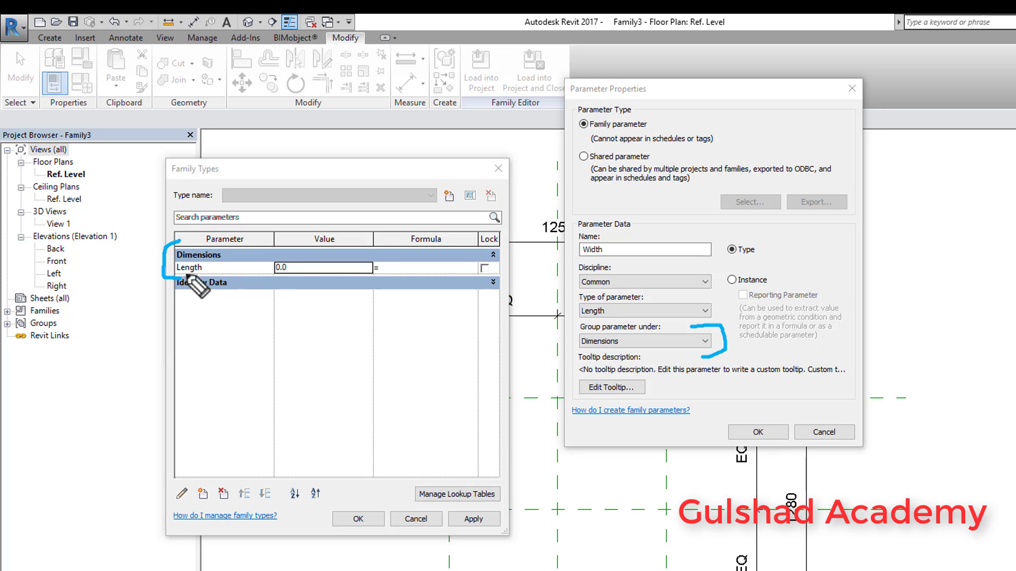
{"action": "left_click_drag", "start_coordinate": [629, 341], "coordinate": [661, 337]}
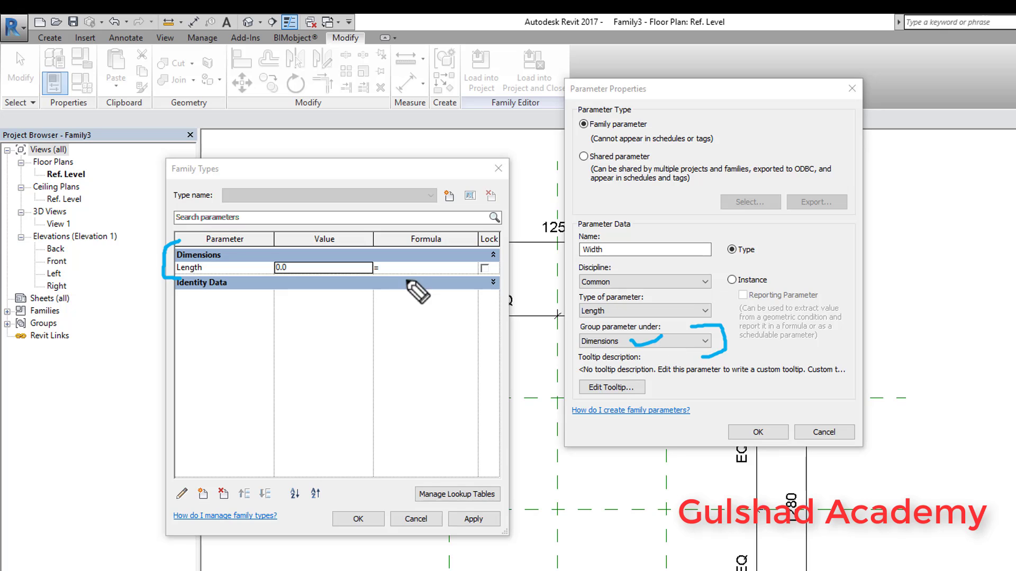
{"action": "left_click_drag", "start_coordinate": [404, 273], "coordinate": [427, 270]}
{"action": "left_click_drag", "start_coordinate": [435, 272], "coordinate": [449, 269]}
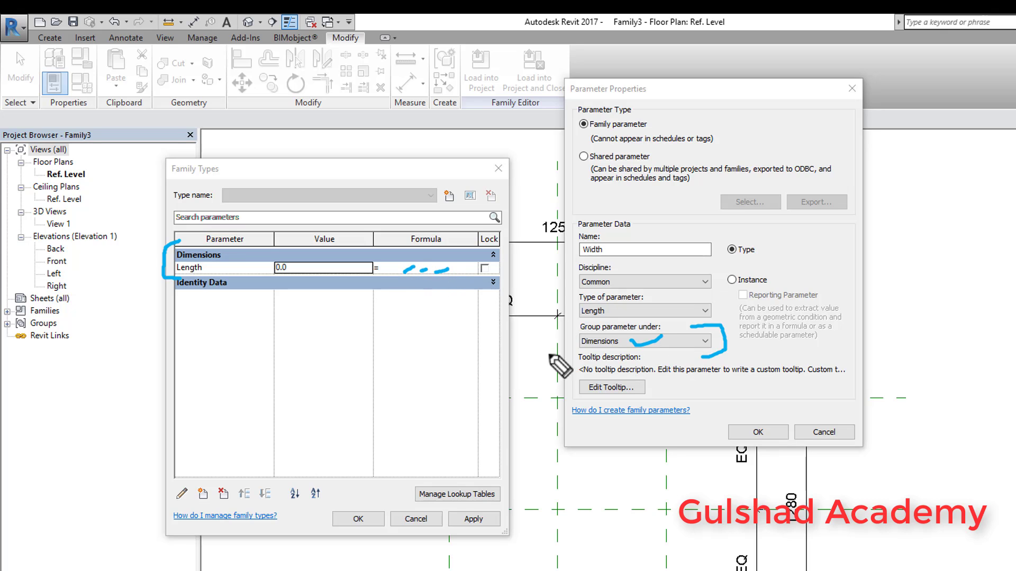
{"action": "left_click_drag", "start_coordinate": [705, 325], "coordinate": [709, 365]}
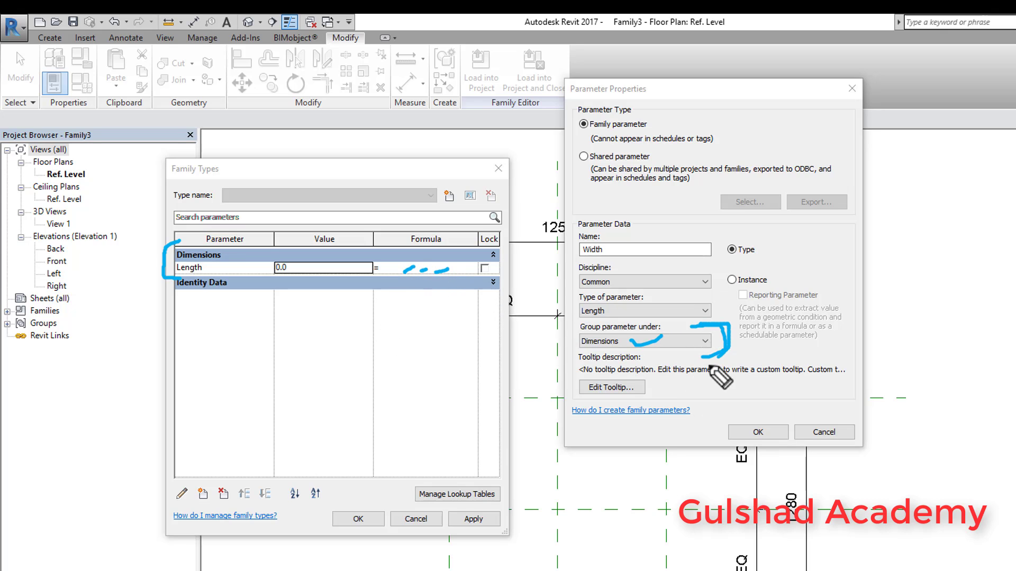
Step: Confirm the Width parameter definition to add it to the family under Dimensions
{"action": "mouse_move", "coordinate": [492, 298]}
{"action": "left_mouse_down"}
{"action": "mouse_move", "coordinate": [496, 312]}
{"action": "mouse_move", "coordinate": [507, 299]}
{"action": "left_mouse_up"}
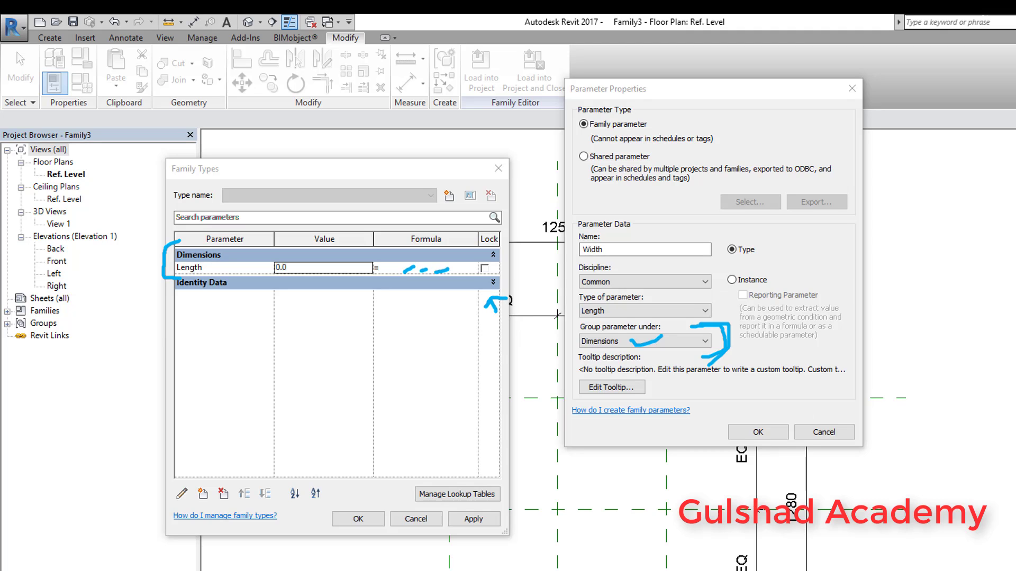
{"action": "key", "text": "Escape"}
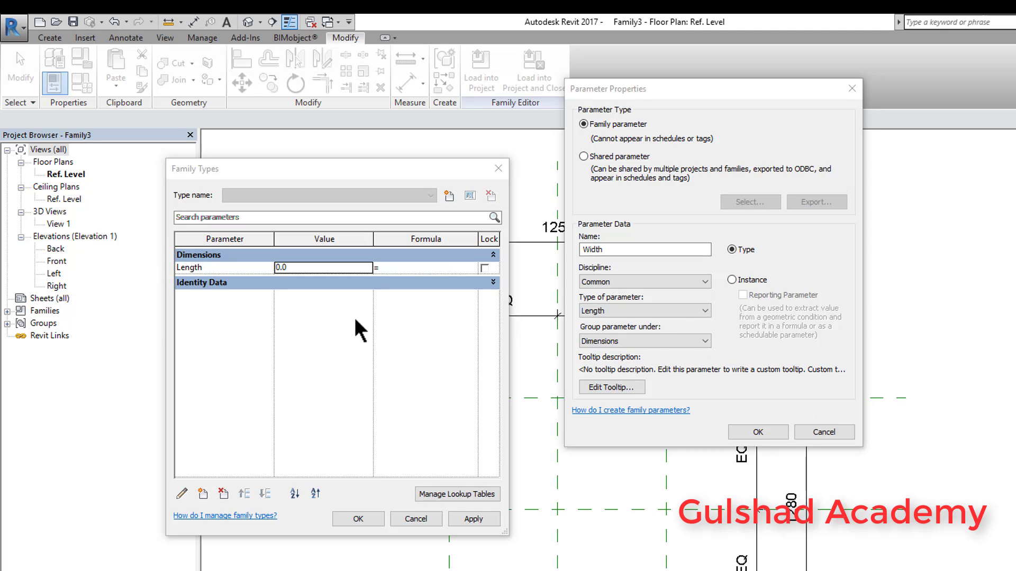
{"action": "left_click", "coordinate": [495, 282]}
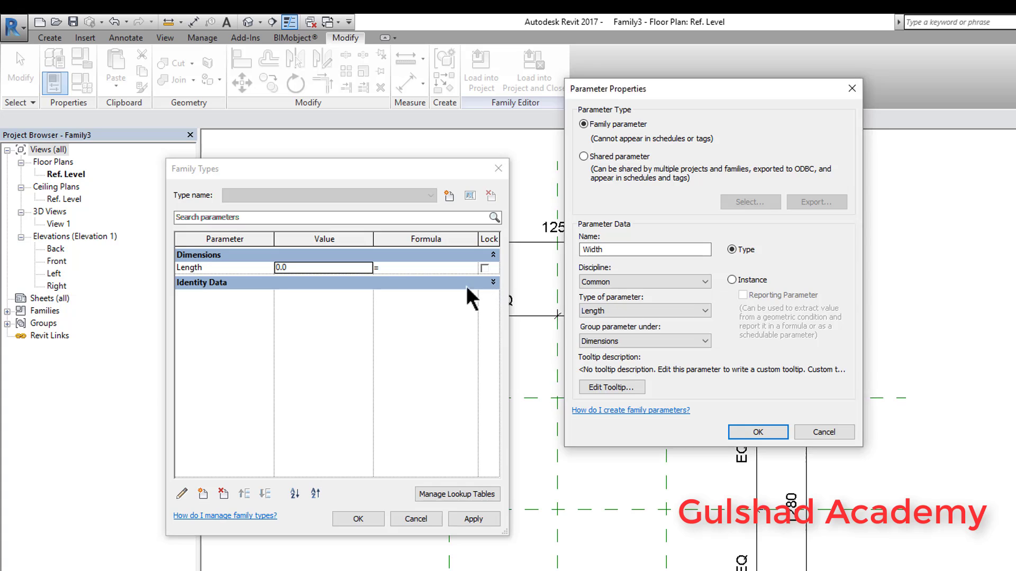
{"action": "left_click", "coordinate": [746, 433]}
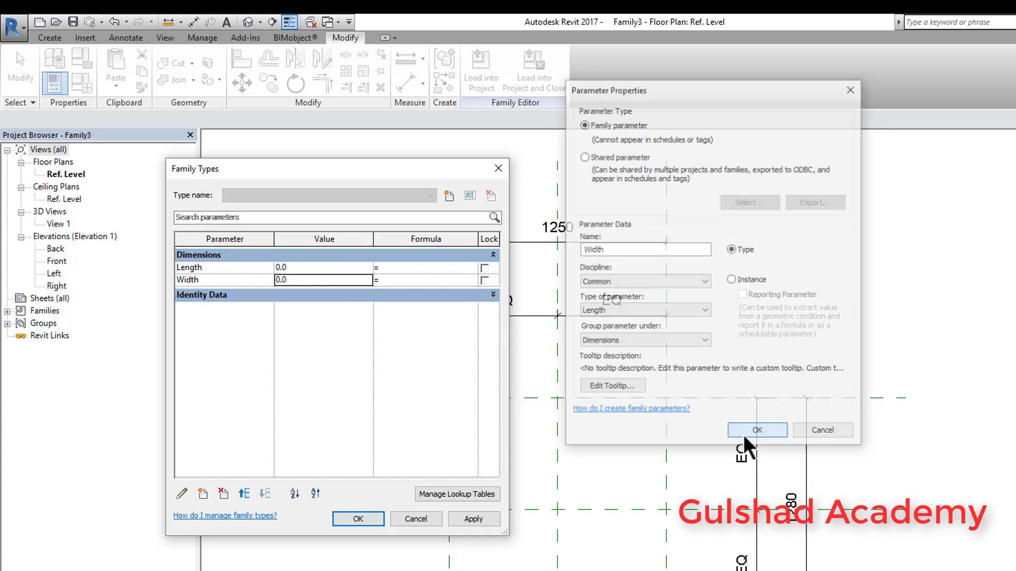
Step: Review the parameters in the Dimensions and Identity Data groups, leaving Dimensions expanded and Identity Data collapsed
{"action": "left_click", "coordinate": [493, 255]}
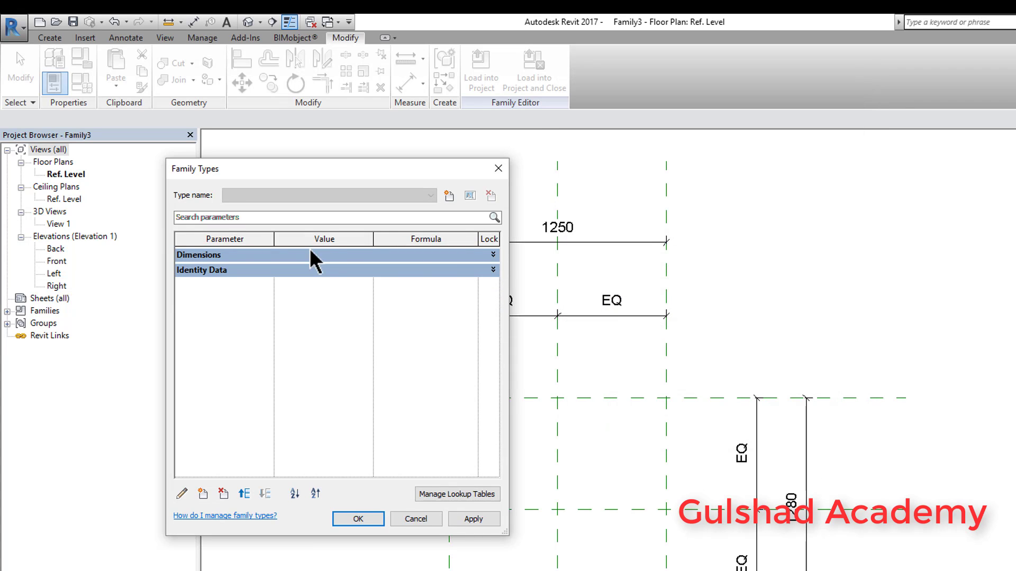
{"action": "left_click", "coordinate": [491, 254]}
{"action": "left_click", "coordinate": [494, 292]}
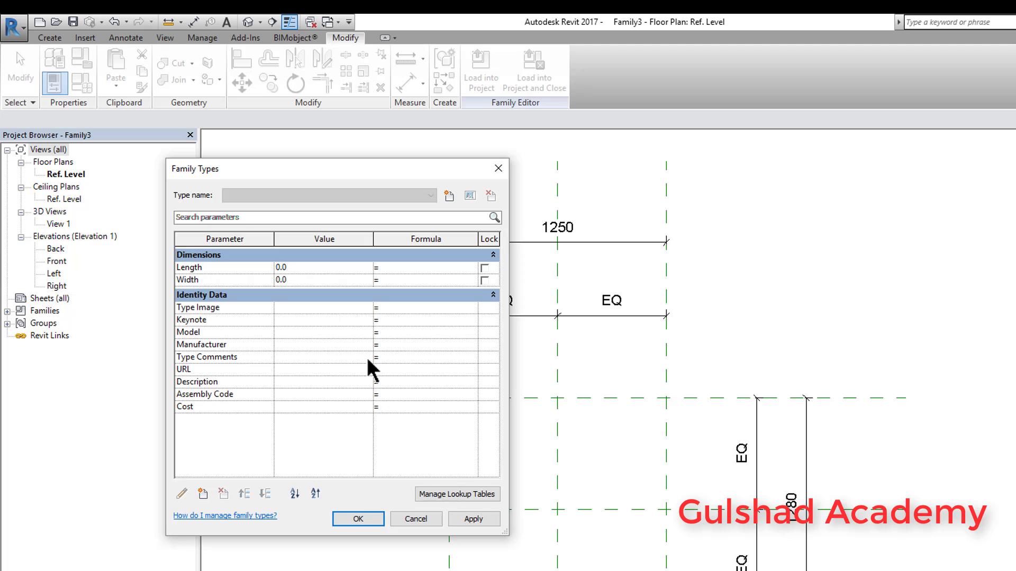
{"action": "left_click", "coordinate": [493, 294]}
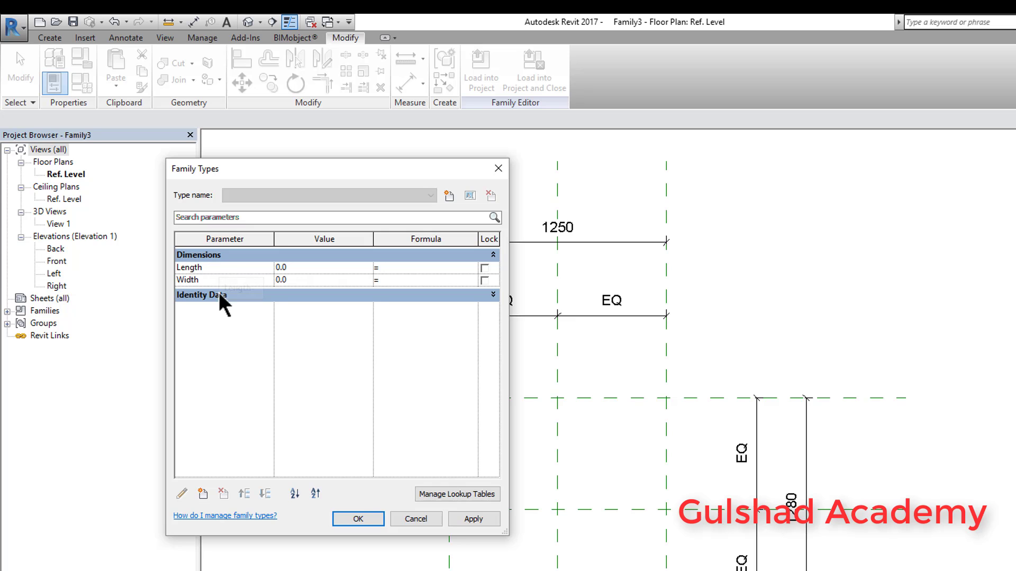
Step: Accept the new Length and Width parameters and close the Family Types dialog
{"action": "left_click_drag", "start_coordinate": [314, 170], "coordinate": [203, 175]}
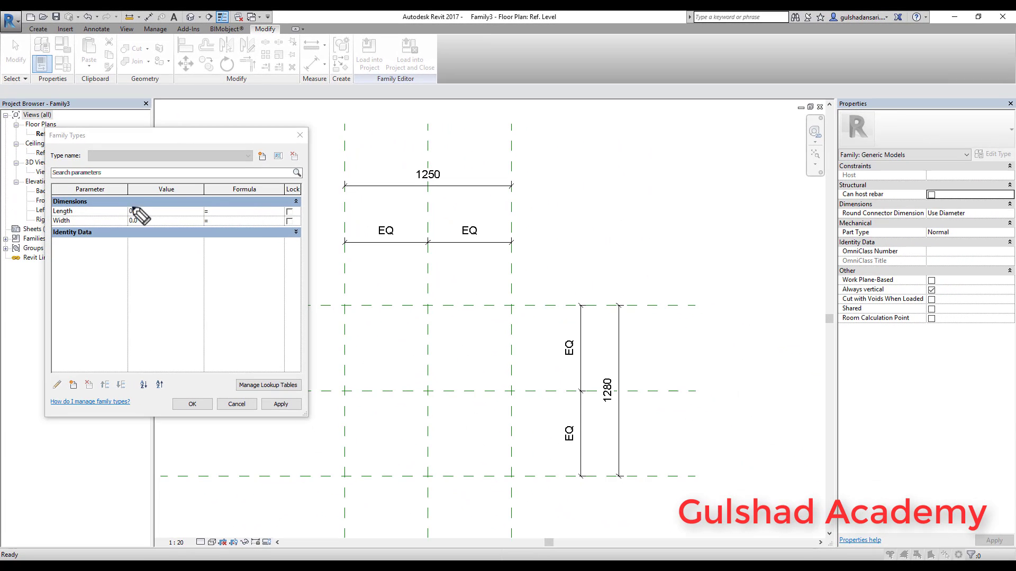
{"action": "mouse_move", "coordinate": [96, 212]}
{"action": "left_mouse_down"}
{"action": "mouse_move", "coordinate": [233, 212]}
{"action": "mouse_move", "coordinate": [330, 194]}
{"action": "mouse_move", "coordinate": [537, 196]}
{"action": "mouse_move", "coordinate": [353, 209]}
{"action": "mouse_move", "coordinate": [347, 186]}
{"action": "left_mouse_up"}
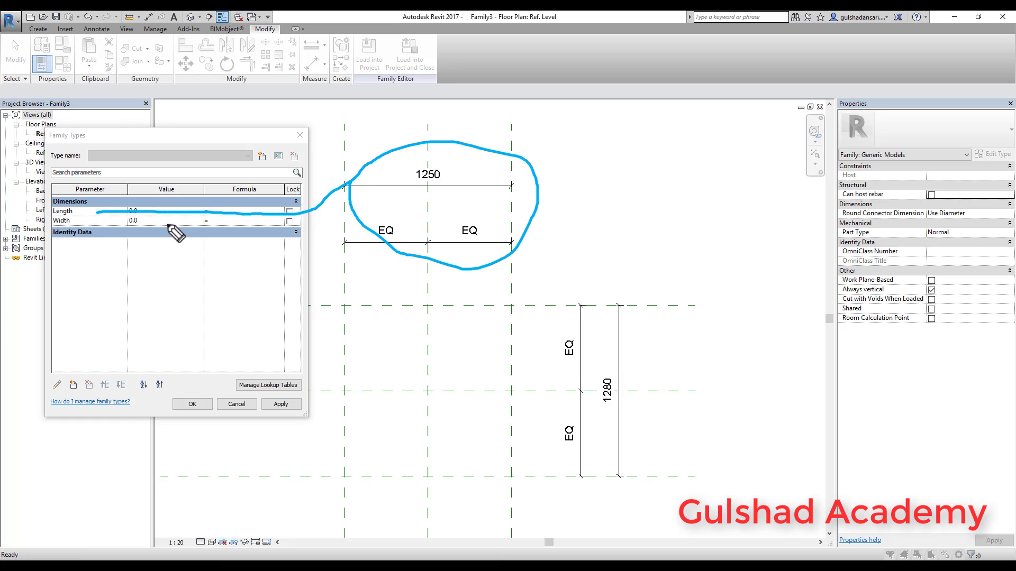
{"action": "mouse_move", "coordinate": [151, 223]}
{"action": "left_mouse_down"}
{"action": "mouse_move", "coordinate": [326, 276]}
{"action": "mouse_move", "coordinate": [468, 488]}
{"action": "mouse_move", "coordinate": [608, 343]}
{"action": "mouse_move", "coordinate": [465, 439]}
{"action": "mouse_move", "coordinate": [486, 506]}
{"action": "left_mouse_up"}
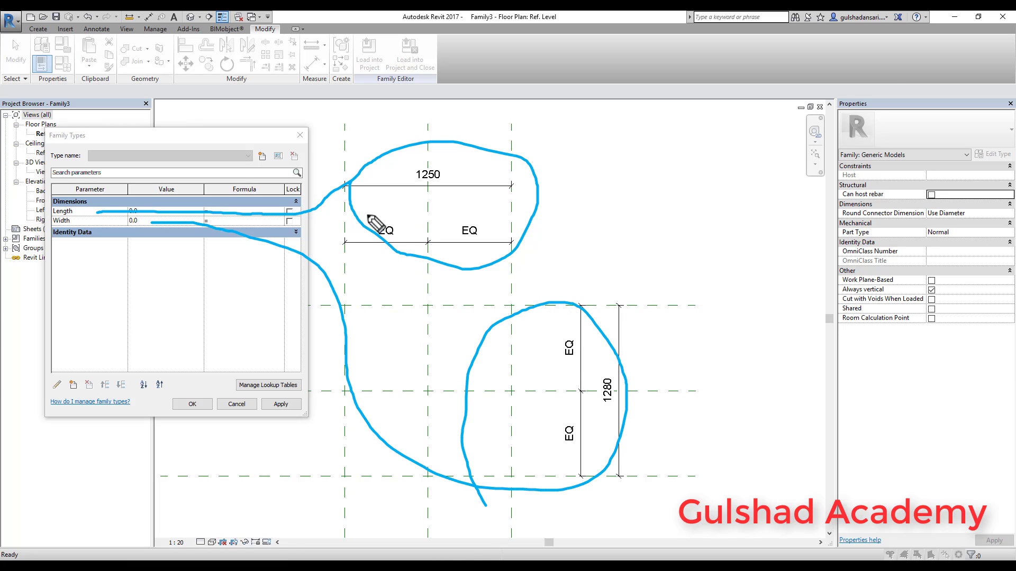
{"action": "key", "text": "Escape"}
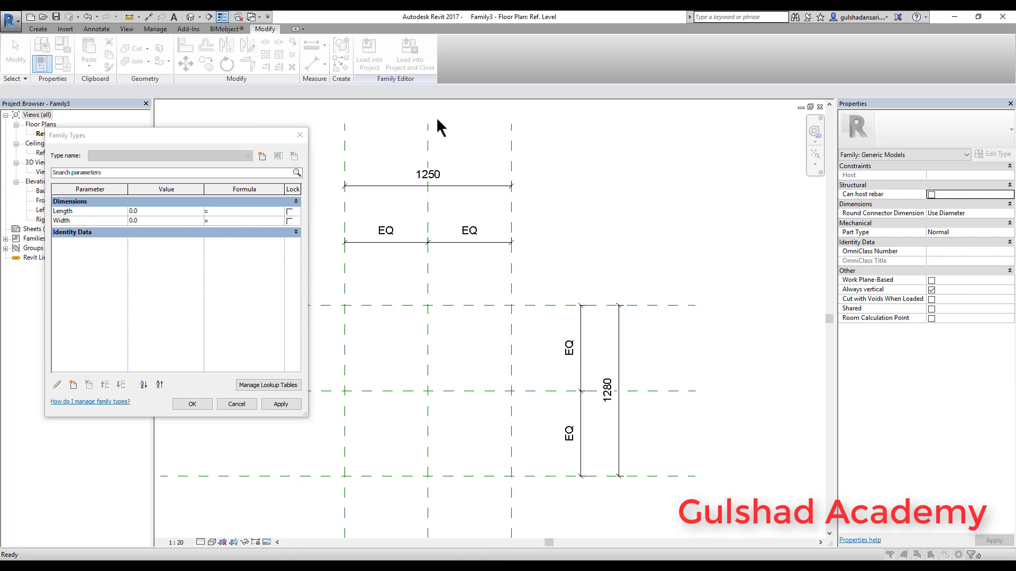
{"action": "left_click_drag", "start_coordinate": [134, 134], "coordinate": [153, 129]}
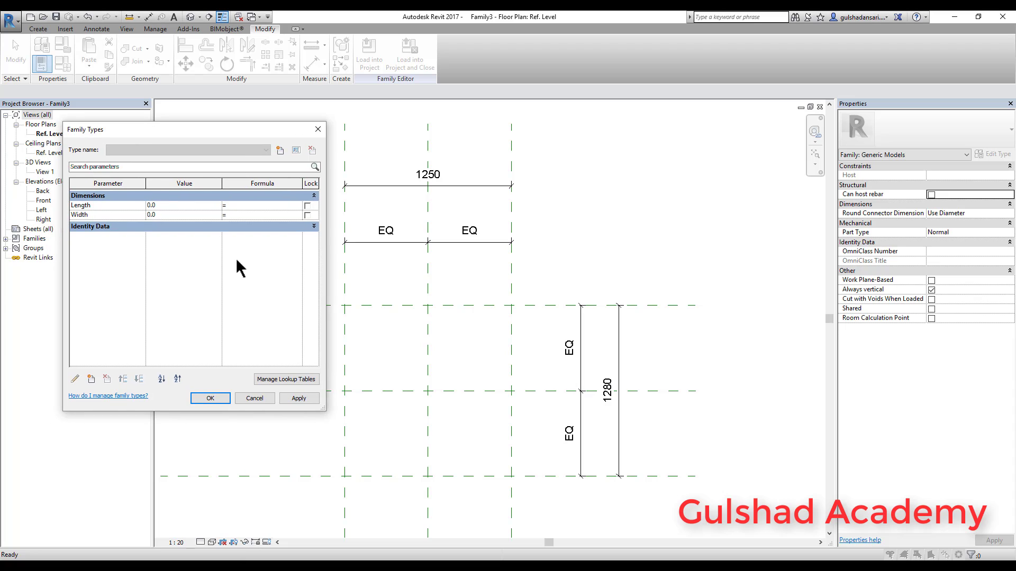
{"action": "left_click", "coordinate": [219, 397]}
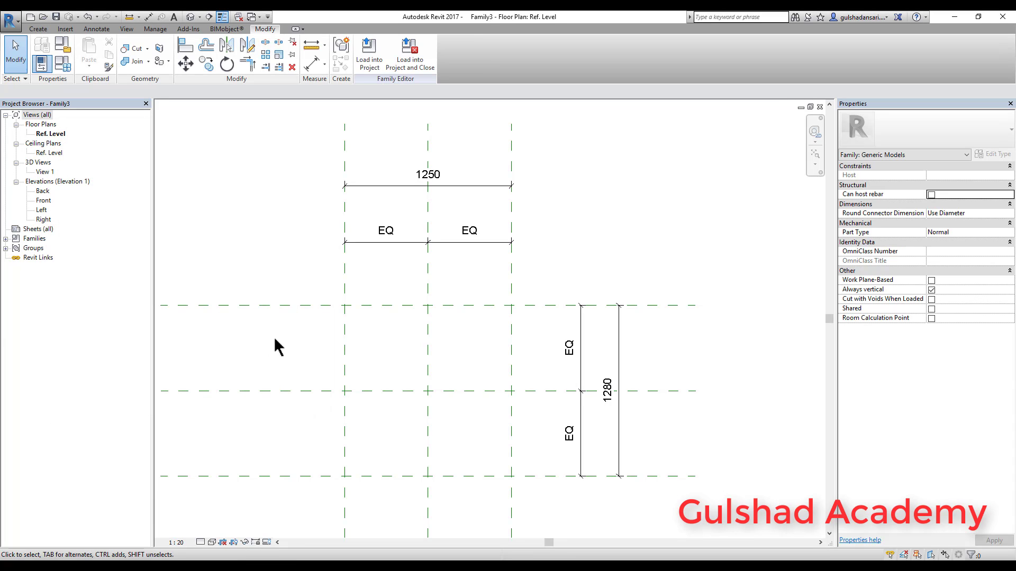
Step: Label the overall dimension between the outer vertical reference planes with the Length parameter
{"action": "left_click", "coordinate": [464, 186]}
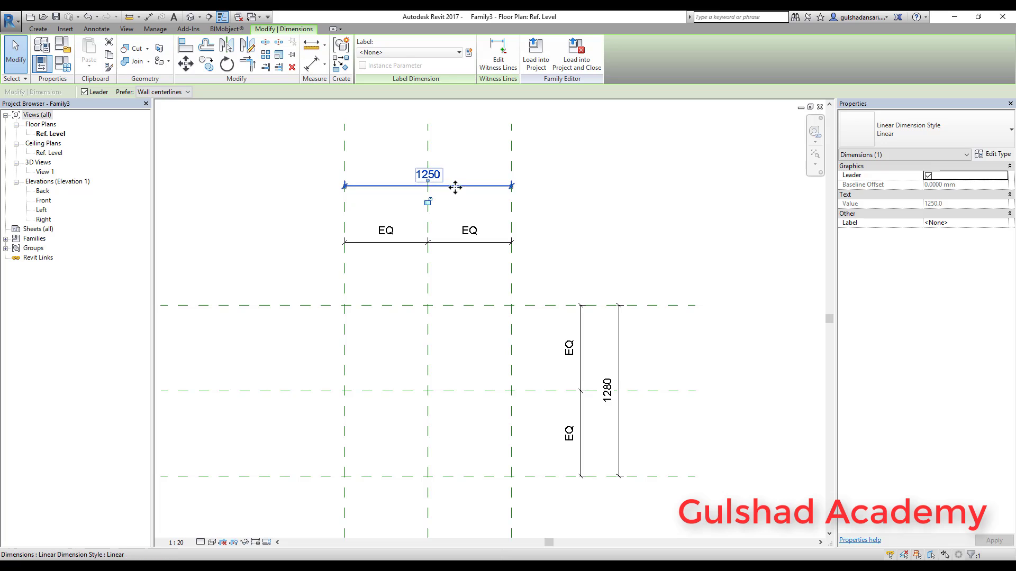
{"action": "key", "text": "Escape"}
{"action": "left_click", "coordinate": [456, 187]}
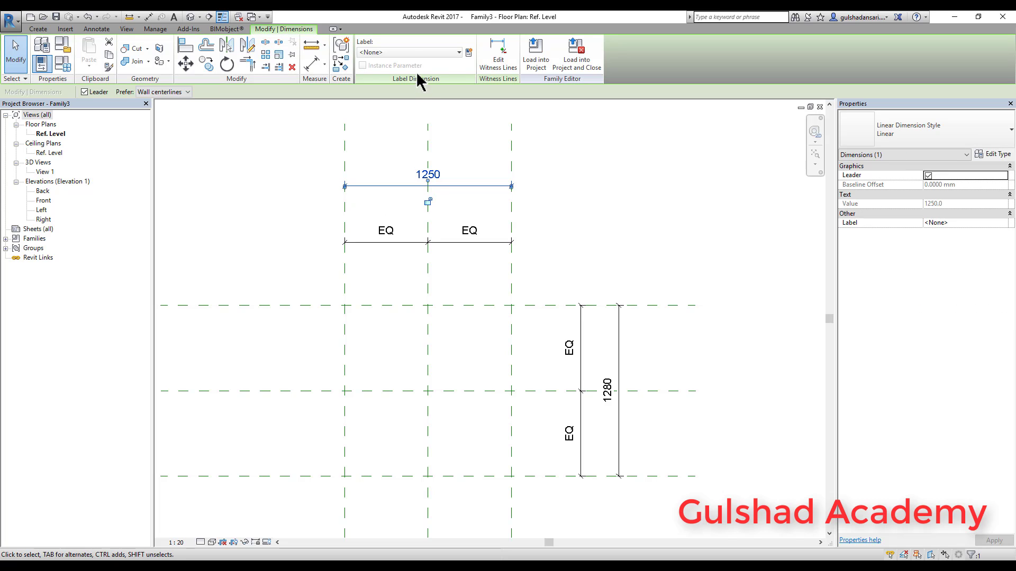
{"action": "left_click", "coordinate": [409, 52]}
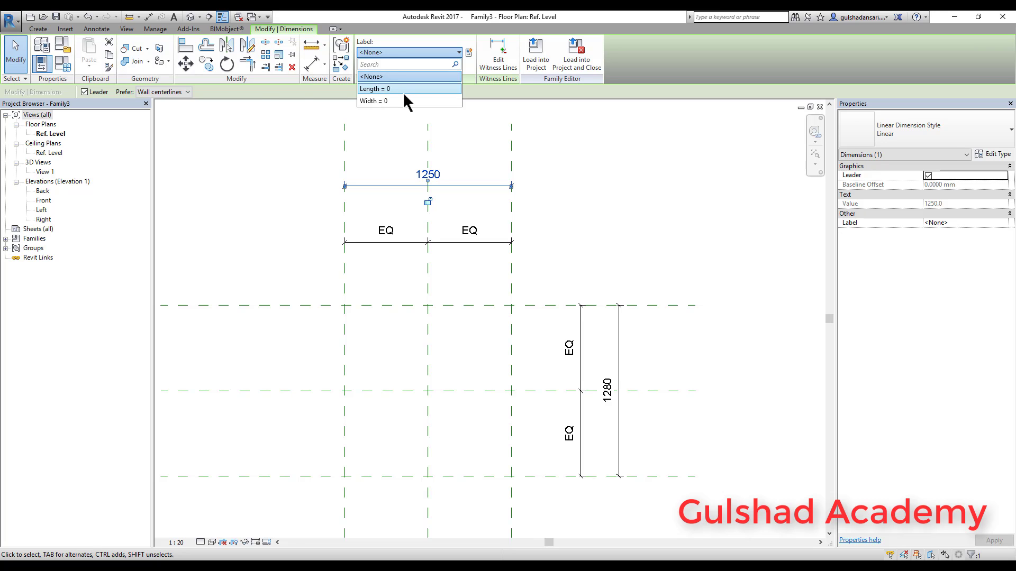
{"action": "left_click", "coordinate": [403, 93]}
{"action": "key", "text": "Escape"}
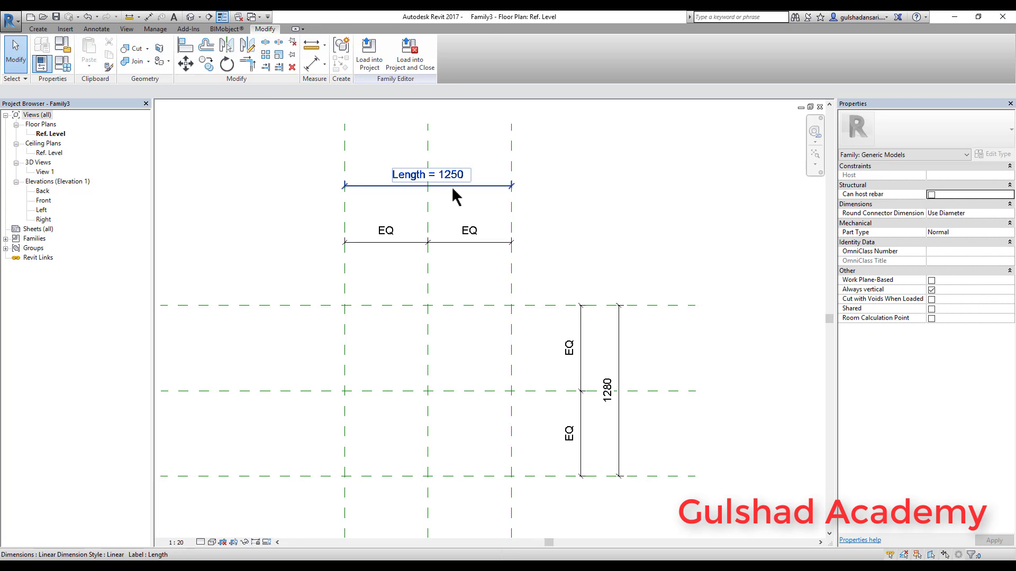
Step: Label the overall dimension between the outer horizontal reference planes with the Width parameter
{"action": "left_click", "coordinate": [619, 325]}
{"action": "left_click", "coordinate": [410, 51]}
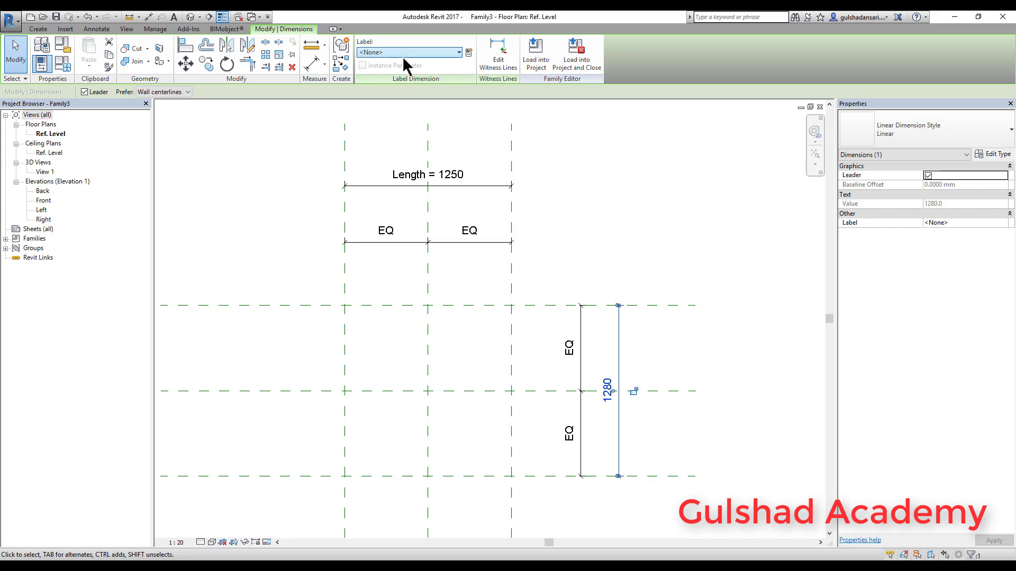
{"action": "left_click", "coordinate": [374, 102]}
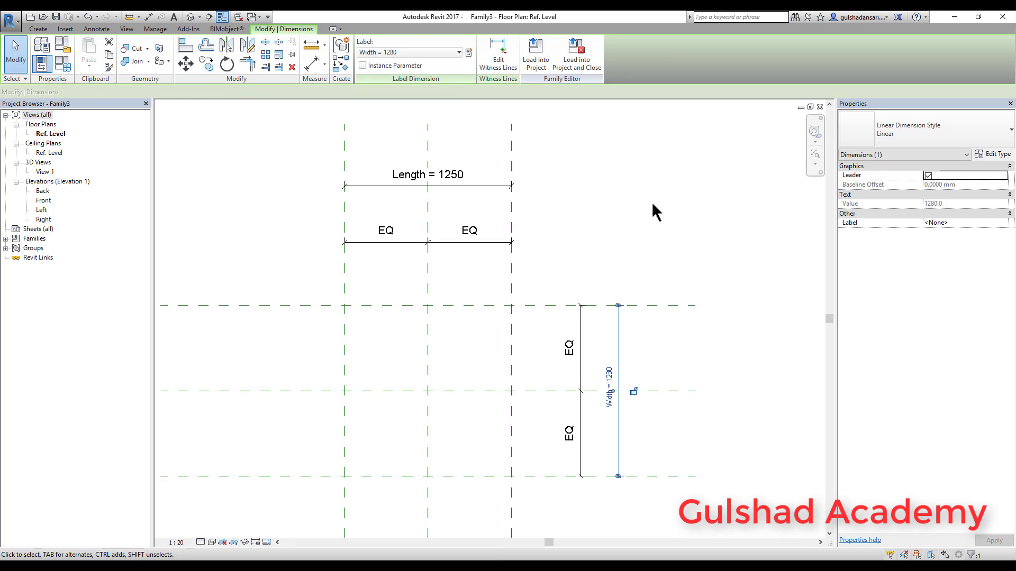
{"action": "key", "text": "Escape"}
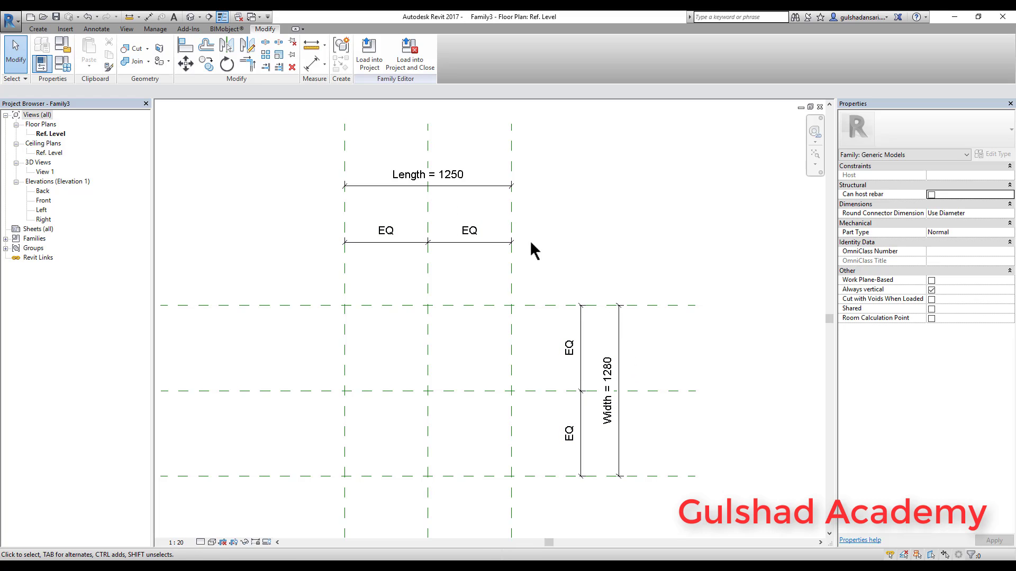
Step: Flex the framework by setting both Length and Width to 1000 in Family Types and applying the values
{"action": "scroll", "coordinate": [582, 265], "scroll_direction": "down", "scroll_amount": 1}
{"action": "scroll", "coordinate": [510, 323], "scroll_direction": "up", "scroll_amount": 2}
{"action": "scroll", "coordinate": [462, 302], "scroll_direction": "down", "scroll_amount": 3}
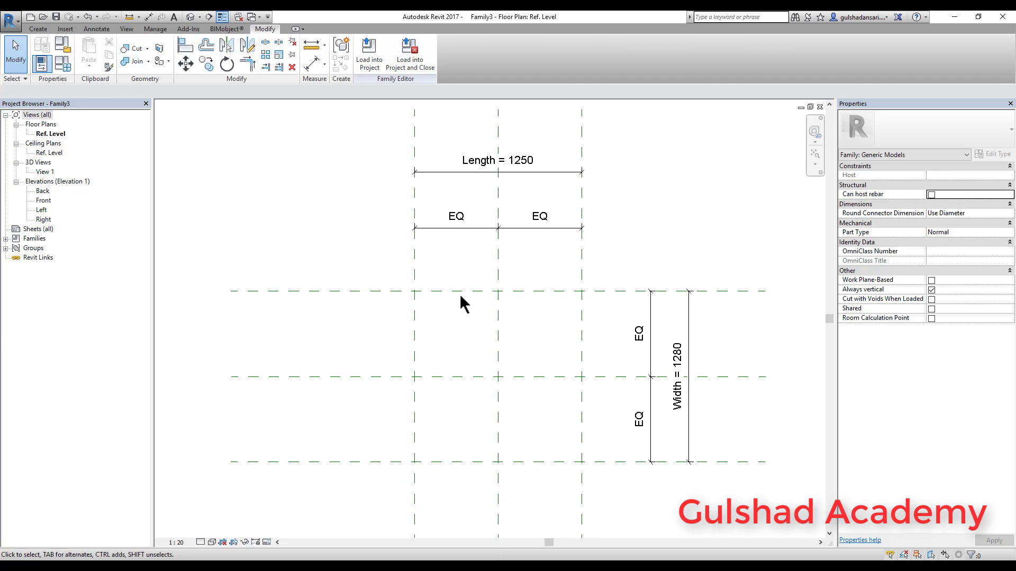
{"action": "middle_click_drag", "start_coordinate": [471, 335], "coordinate": [614, 300]}
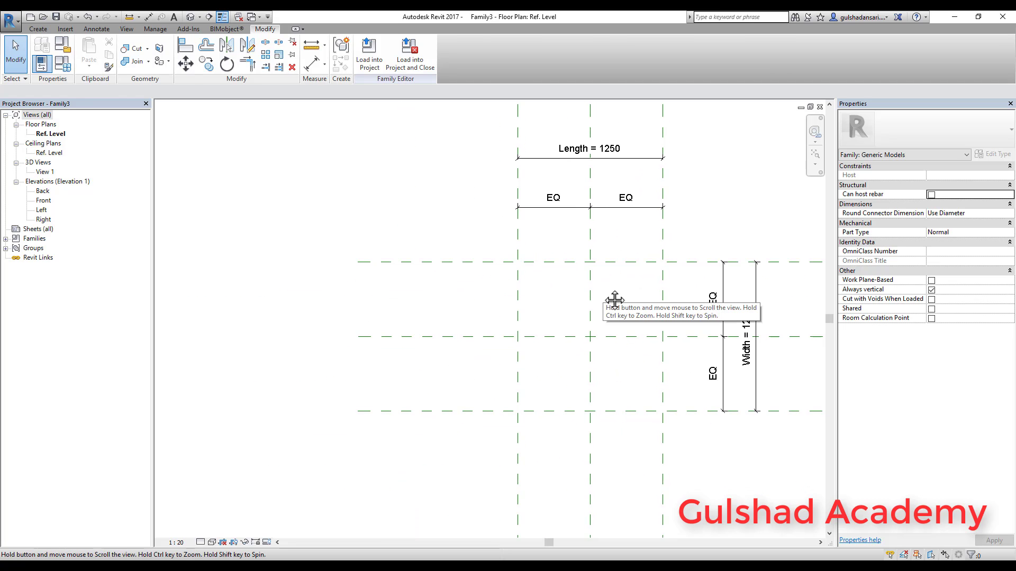
{"action": "left_click", "coordinate": [67, 68]}
{"action": "left_click_drag", "start_coordinate": [191, 132], "coordinate": [342, 153]}
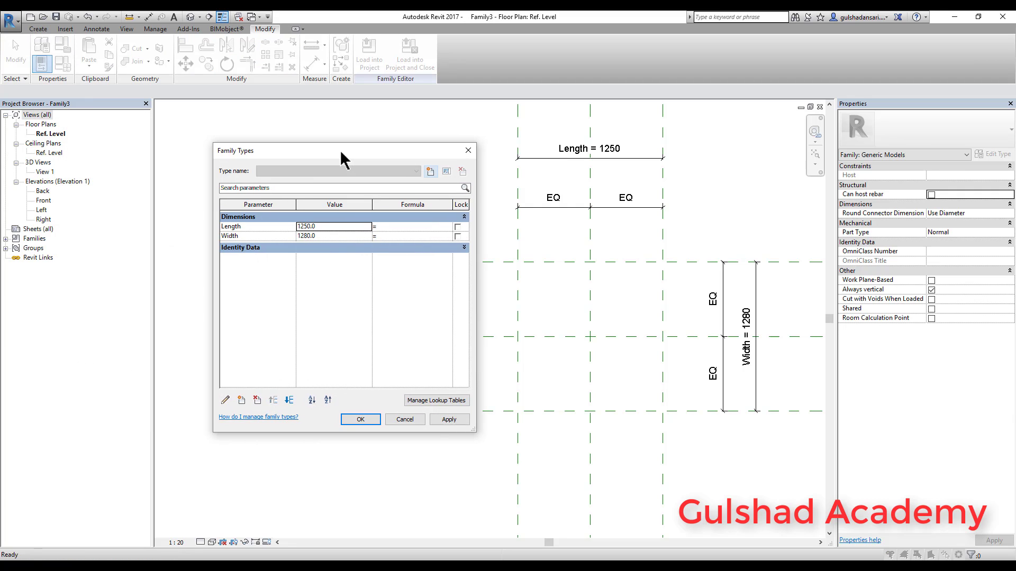
{"action": "double_click", "coordinate": [334, 228]}
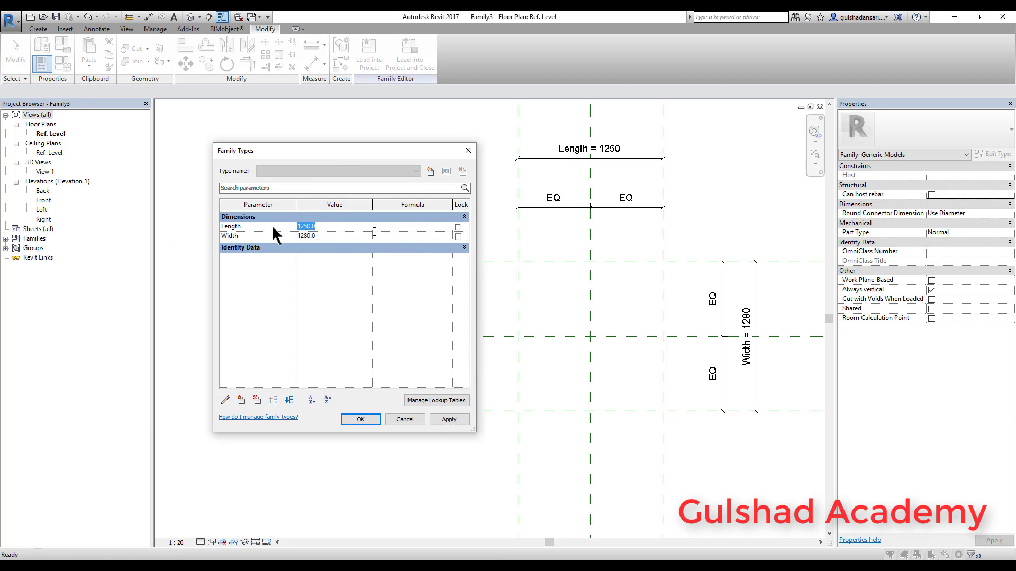
{"action": "double_click", "coordinate": [341, 236]}
{"action": "type", "text": "1000"}
{"action": "left_click", "coordinate": [449, 420]}
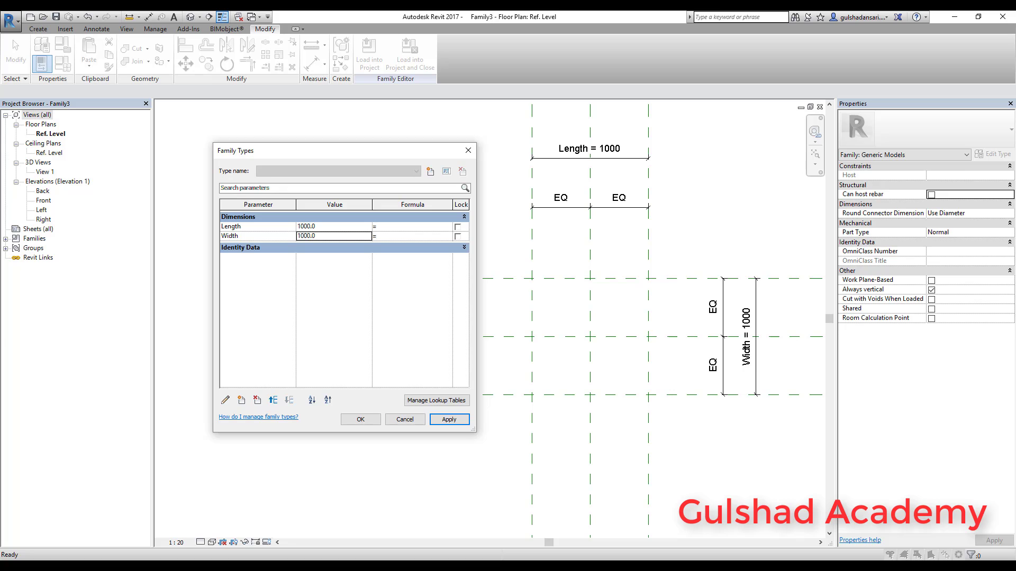
{"action": "left_click_drag", "start_coordinate": [605, 263], "coordinate": [622, 260]}
{"action": "mouse_move", "coordinate": [607, 269]}
{"action": "left_mouse_down"}
{"action": "mouse_move", "coordinate": [616, 267]}
{"action": "mouse_move", "coordinate": [569, 258]}
{"action": "left_mouse_up"}
{"action": "mouse_move", "coordinate": [663, 298]}
{"action": "left_mouse_down"}
{"action": "mouse_move", "coordinate": [683, 297]}
{"action": "mouse_move", "coordinate": [678, 307]}
{"action": "left_mouse_up"}
{"action": "left_click_drag", "start_coordinate": [674, 353], "coordinate": [684, 352]}
{"action": "left_click_drag", "start_coordinate": [675, 360], "coordinate": [690, 360]}
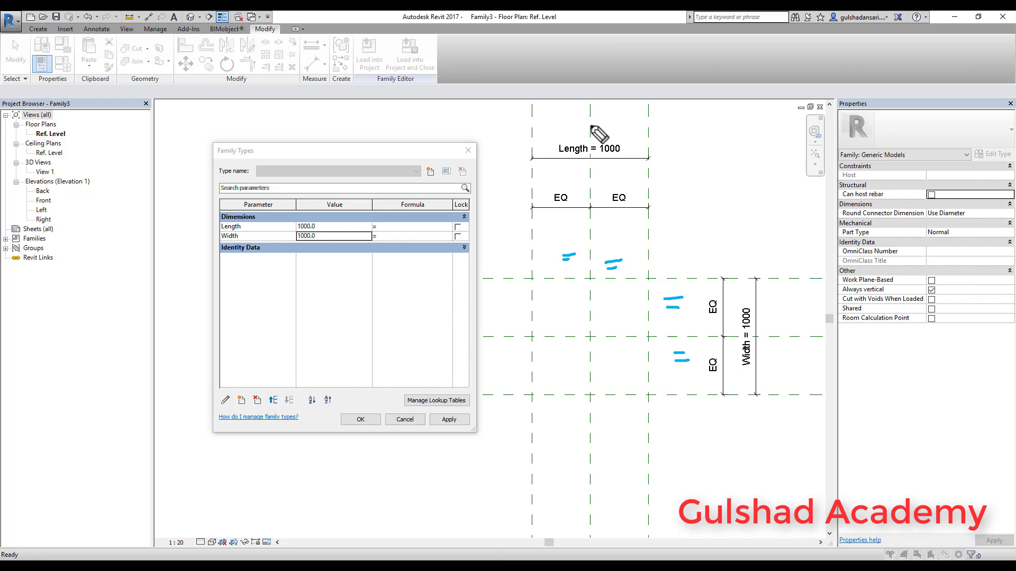
{"action": "mouse_move", "coordinate": [591, 127]}
{"action": "left_mouse_down"}
{"action": "mouse_move", "coordinate": [545, 175]}
{"action": "mouse_move", "coordinate": [642, 142]}
{"action": "mouse_move", "coordinate": [585, 123]}
{"action": "left_mouse_up"}
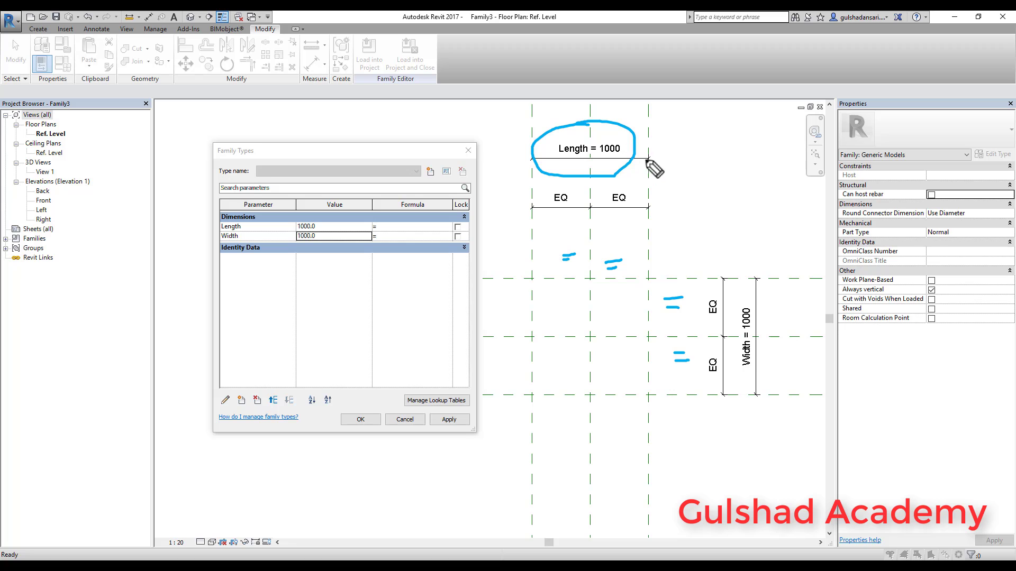
{"action": "left_click_drag", "start_coordinate": [649, 143], "coordinate": [709, 152]}
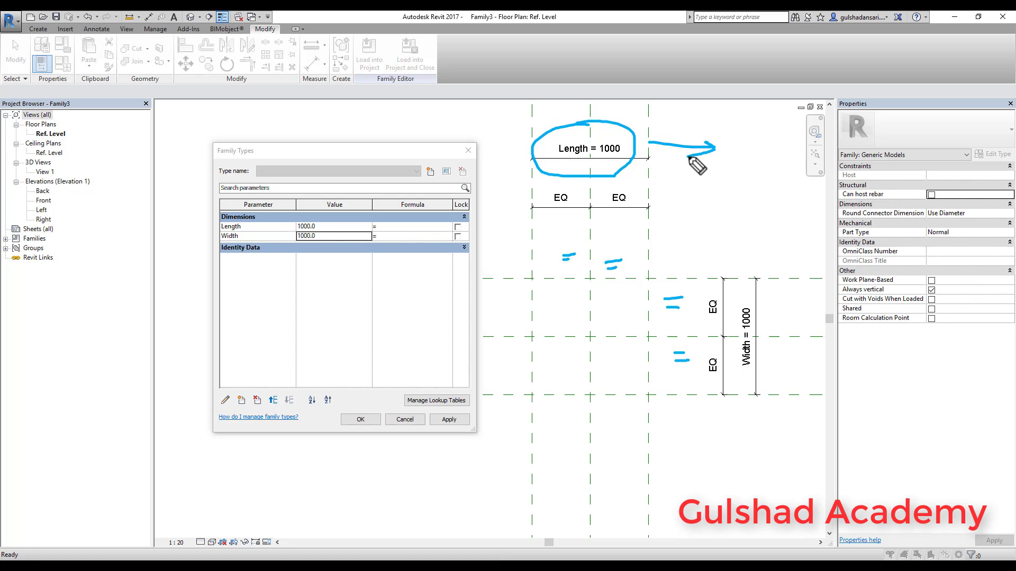
{"action": "mouse_move", "coordinate": [530, 130]}
{"action": "left_mouse_down"}
{"action": "mouse_move", "coordinate": [492, 132]}
{"action": "mouse_move", "coordinate": [510, 140]}
{"action": "left_mouse_up"}
{"action": "key", "text": "Escape"}
Step: Close the Family Types dialog, keeping the applied parameter values
{"action": "left_click_drag", "start_coordinate": [367, 159], "coordinate": [336, 154]}
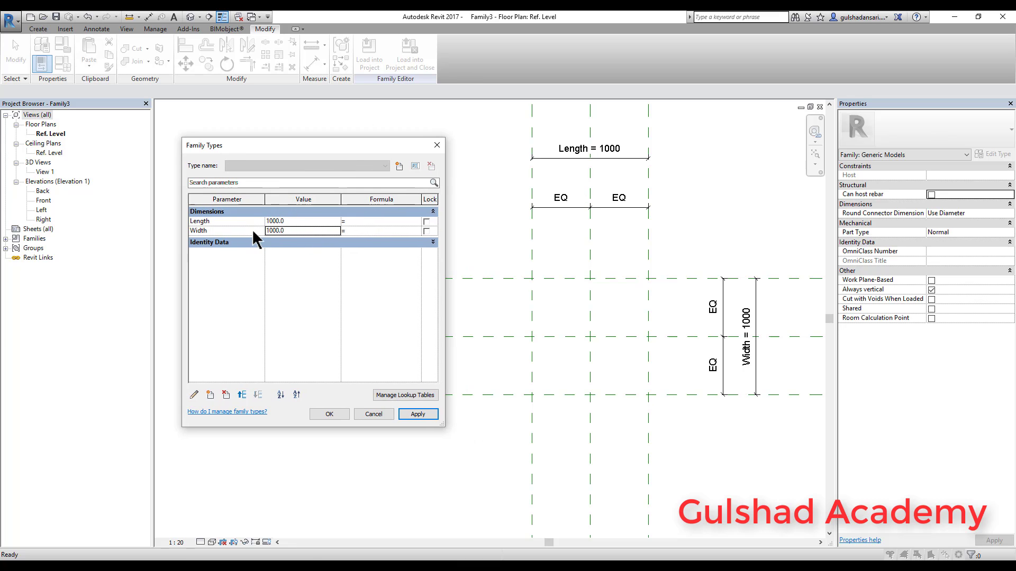
{"action": "left_click", "coordinate": [334, 414]}
{"action": "scroll", "coordinate": [248, 375], "scroll_direction": "down", "scroll_amount": 3}
{"action": "scroll", "coordinate": [502, 414], "scroll_direction": "up", "scroll_amount": 3}
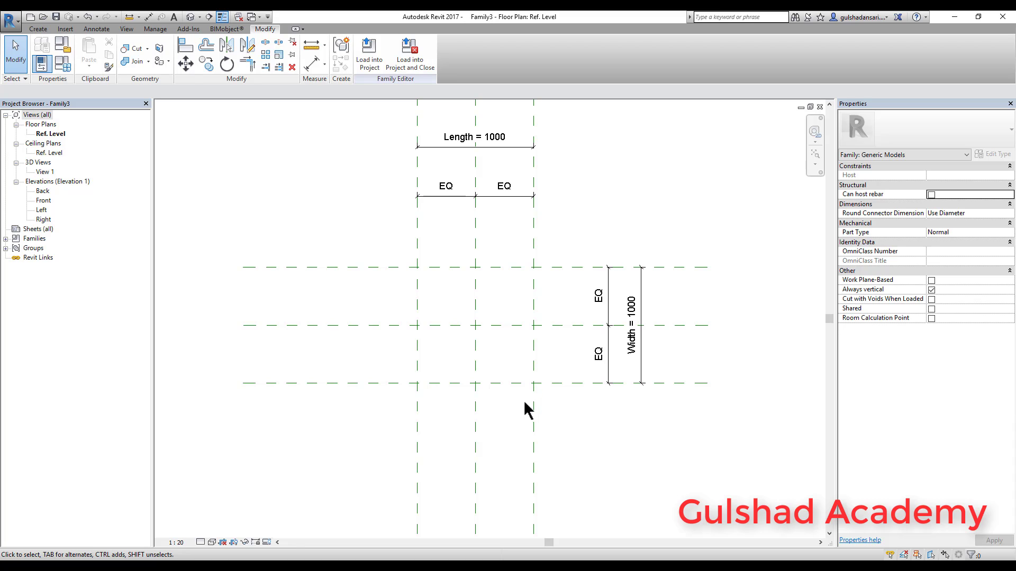
Step: Start an extrusion and create locked boundary lines by picking the four outer reference planes
{"action": "left_click", "coordinate": [40, 29]}
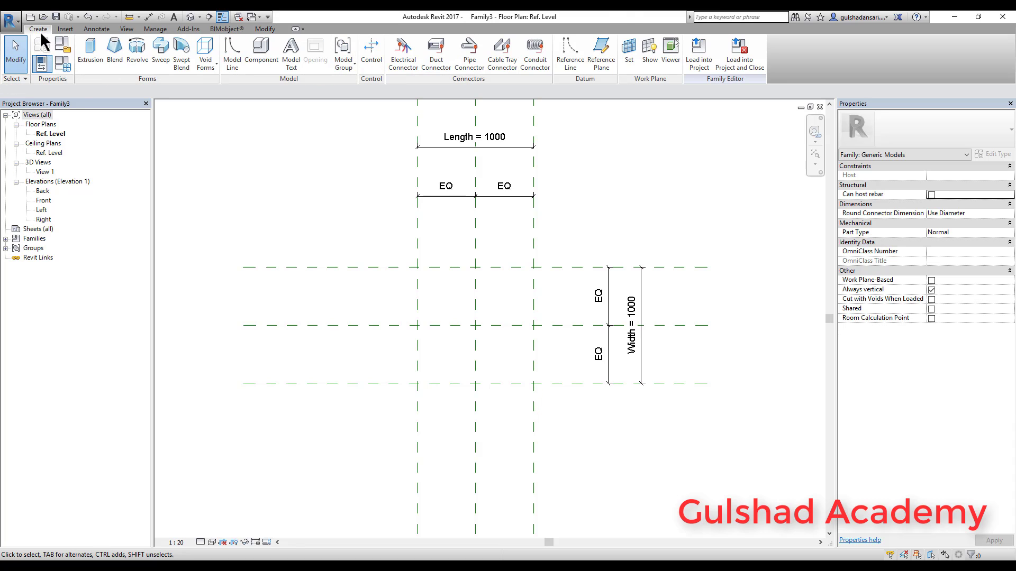
{"action": "left_click", "coordinate": [91, 53]}
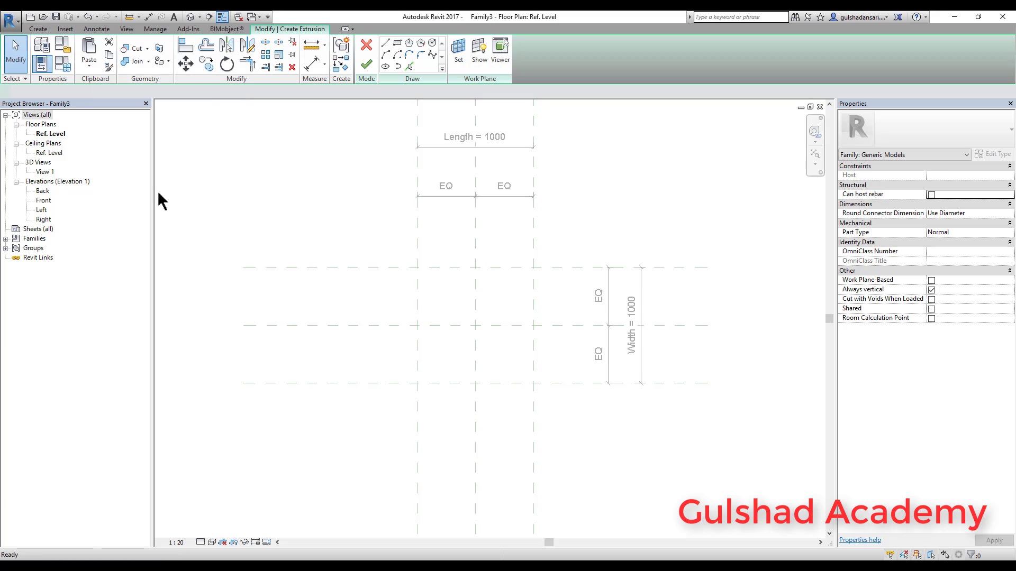
{"action": "left_click", "coordinate": [408, 66]}
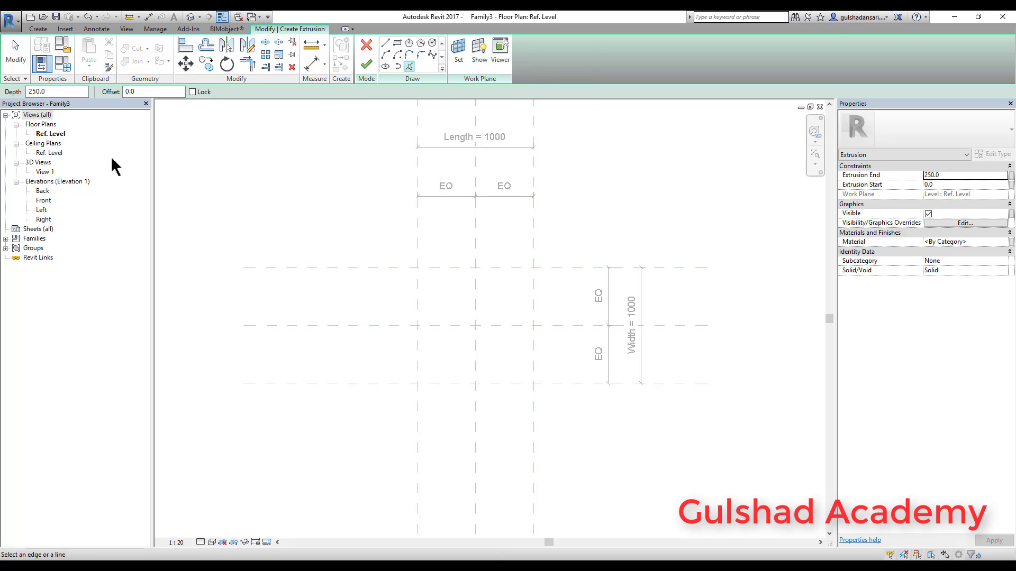
{"action": "left_click", "coordinate": [192, 91]}
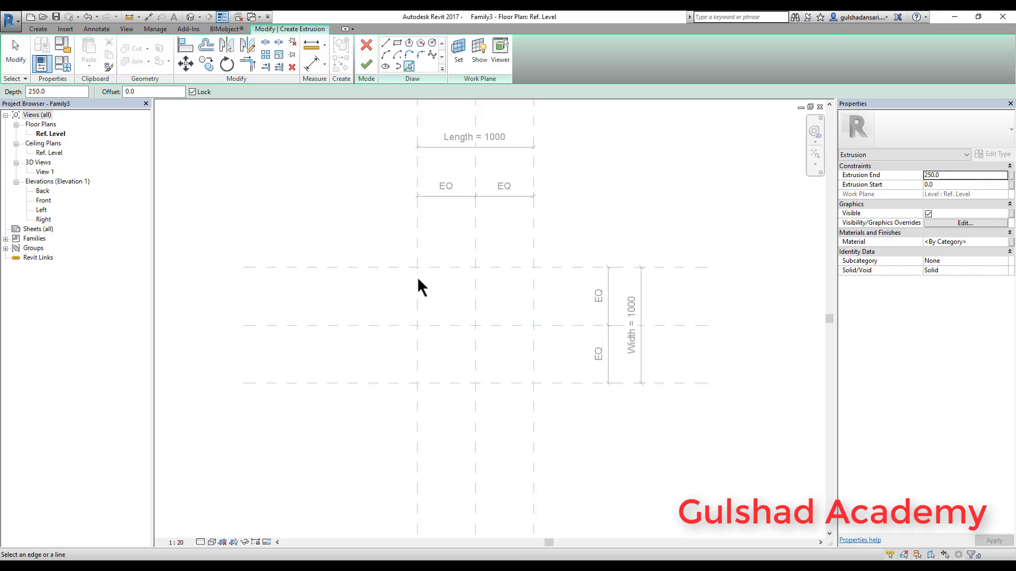
{"action": "left_click", "coordinate": [419, 241]}
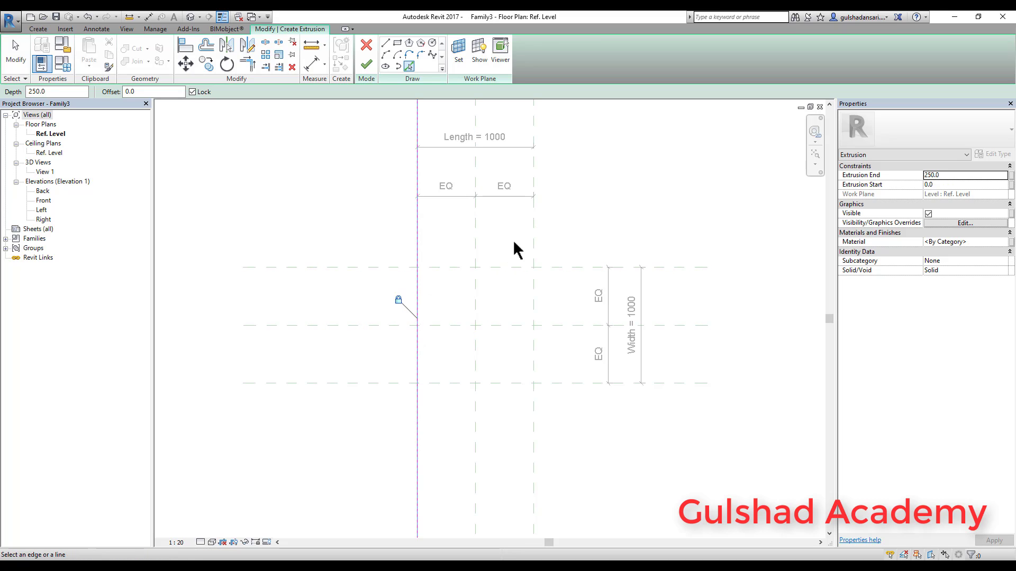
{"action": "left_click", "coordinate": [532, 244]}
{"action": "left_click", "coordinate": [577, 267]}
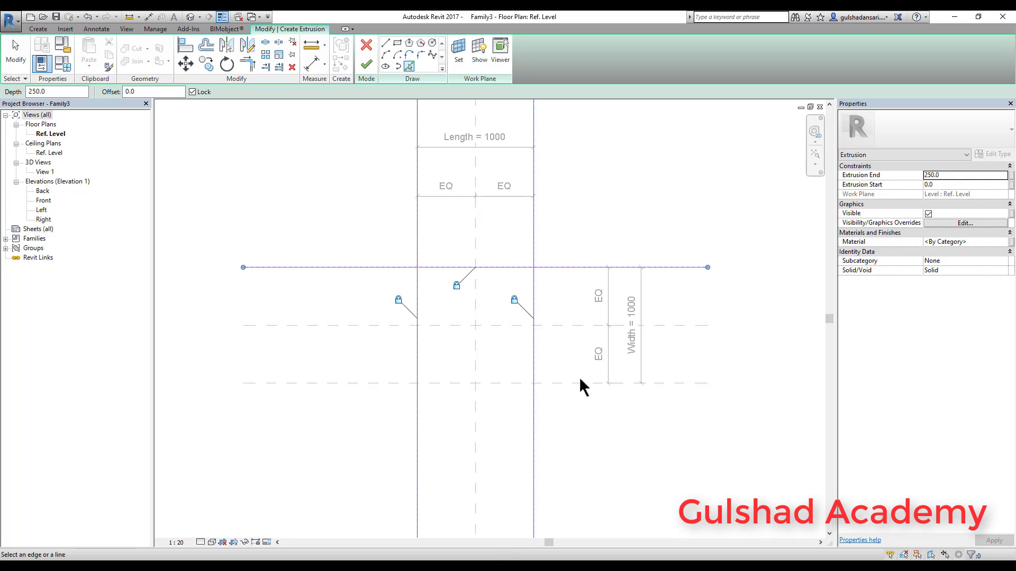
{"action": "left_click", "coordinate": [562, 383]}
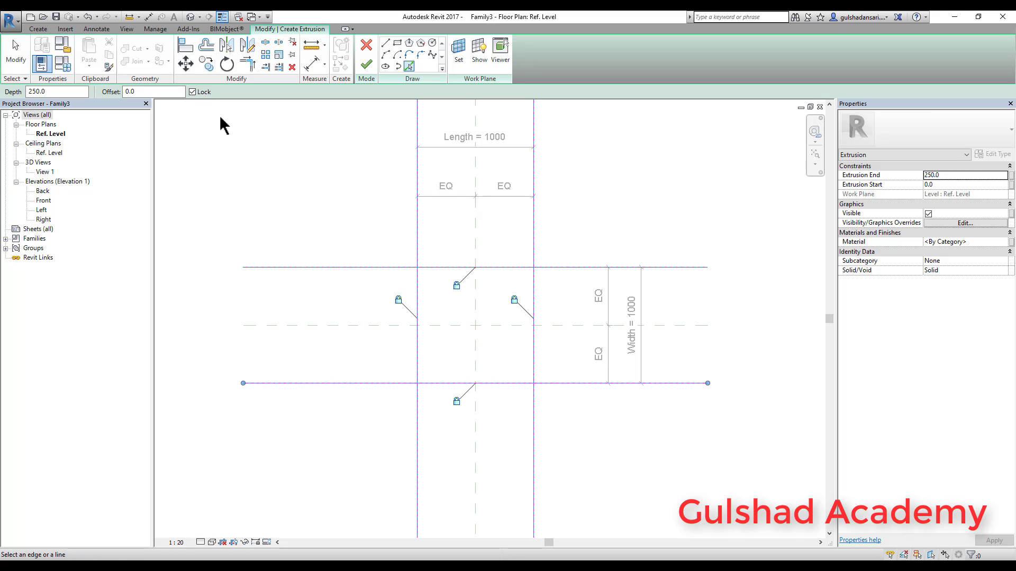
Step: Trim the picked sketch lines to corners so they form a closed rectangle and finish the extrusion
{"action": "left_click", "coordinate": [248, 66]}
{"action": "left_click", "coordinate": [419, 291]}
{"action": "left_click", "coordinate": [427, 269]}
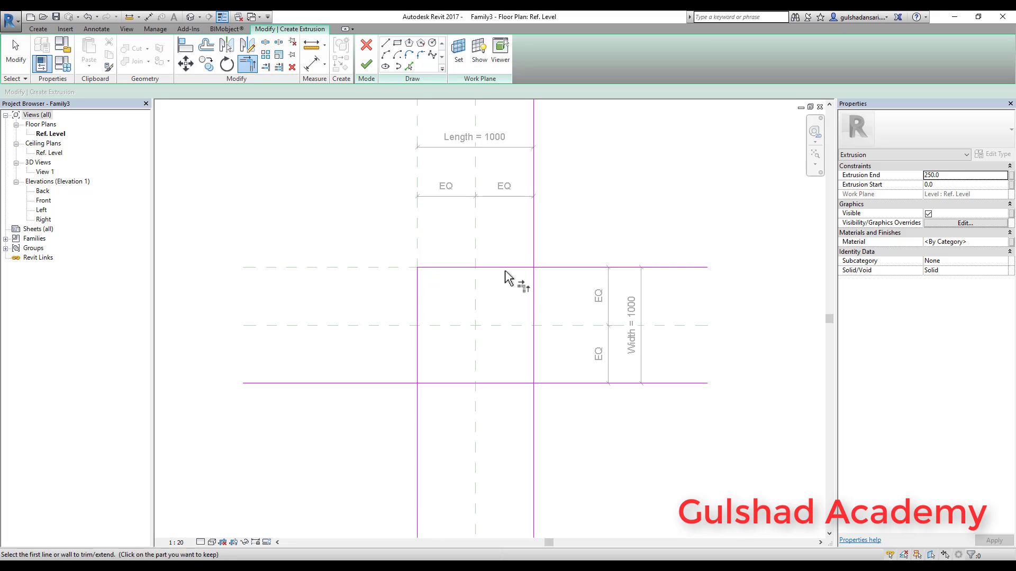
{"action": "left_click", "coordinate": [505, 270]}
{"action": "left_click", "coordinate": [535, 293]}
{"action": "left_click", "coordinate": [520, 384]}
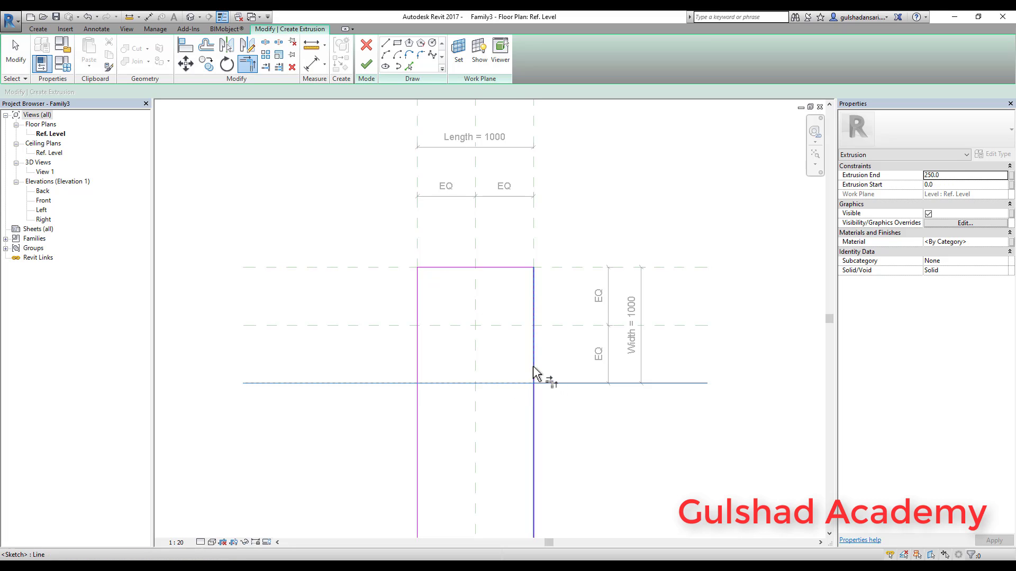
{"action": "left_click", "coordinate": [533, 371]}
{"action": "left_click", "coordinate": [418, 373]}
{"action": "left_click", "coordinate": [433, 383]}
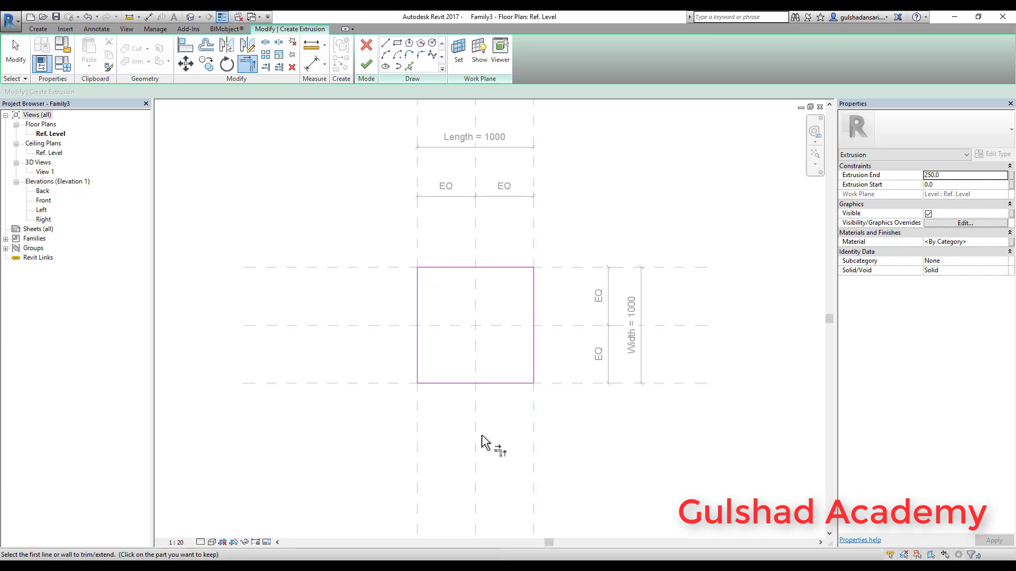
{"action": "left_click", "coordinate": [366, 66]}
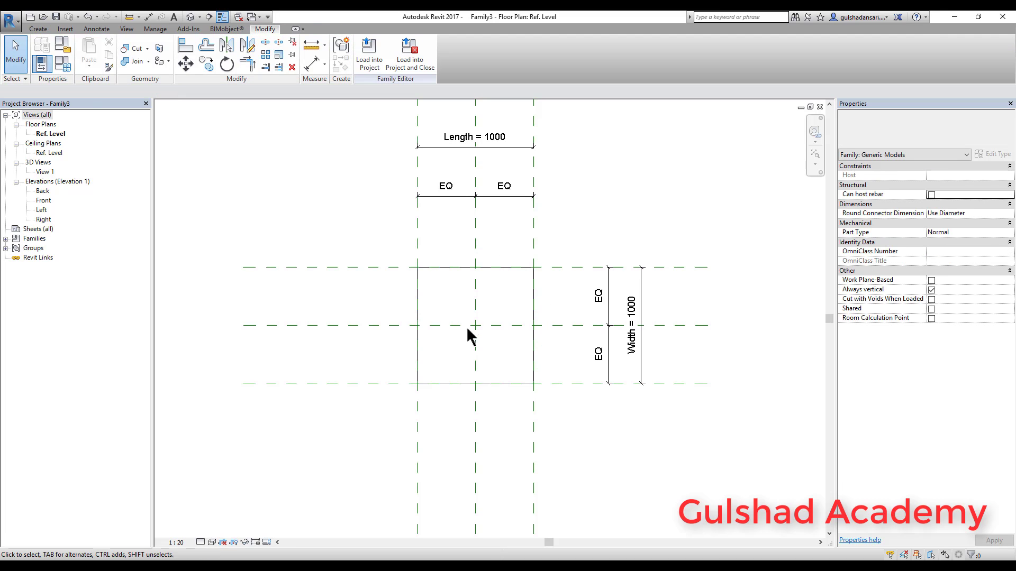
{"action": "left_click", "coordinate": [434, 279]}
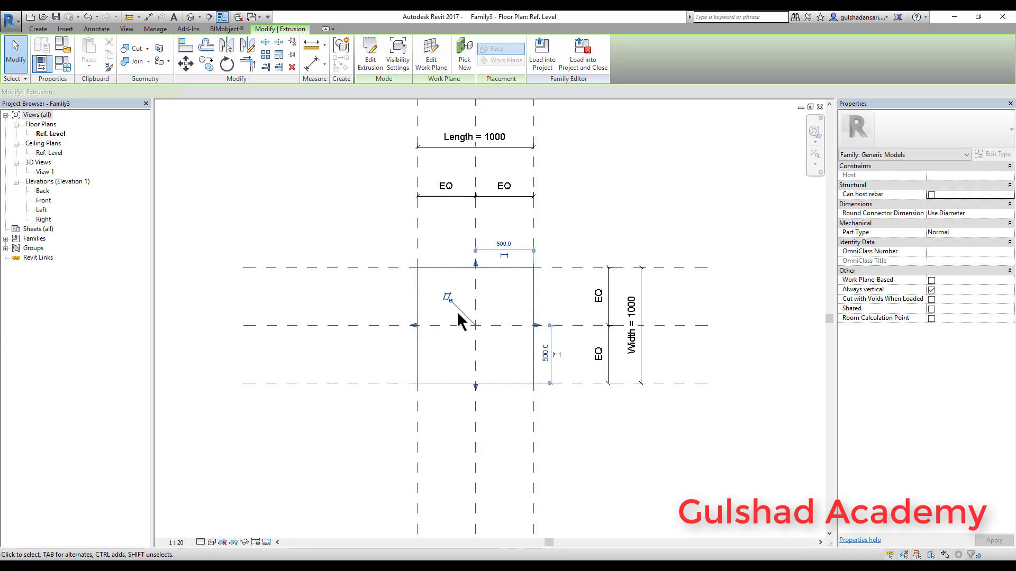
{"action": "left_click", "coordinate": [627, 231]}
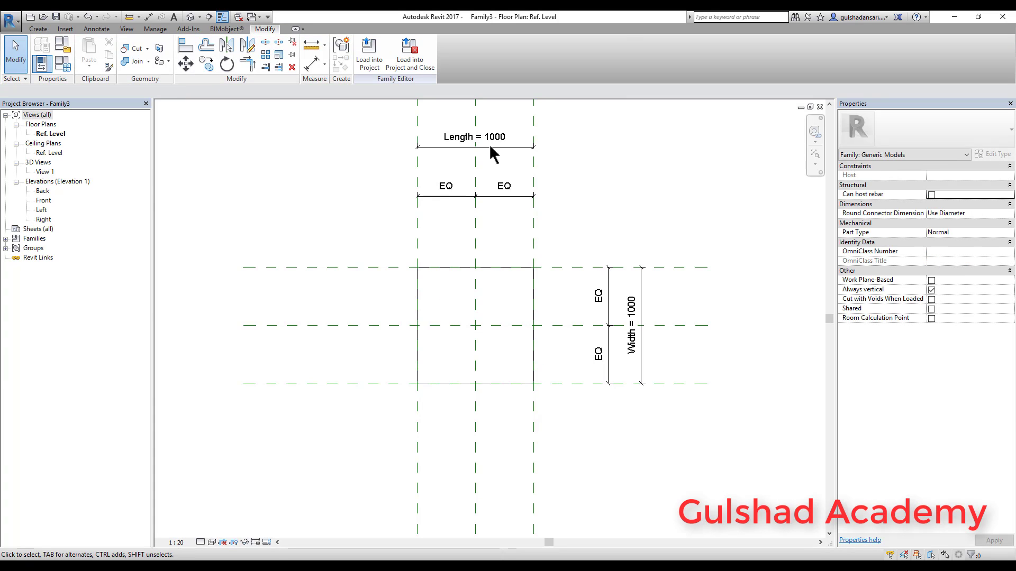
Step: Flex the extrusion by setting both Length and Width to 1500 in Family Types and applying the values
{"action": "left_click", "coordinate": [72, 69]}
{"action": "left_click_drag", "start_coordinate": [283, 149], "coordinate": [215, 148]}
{"action": "left_click", "coordinate": [221, 220]}
{"action": "type", "text": "15"}
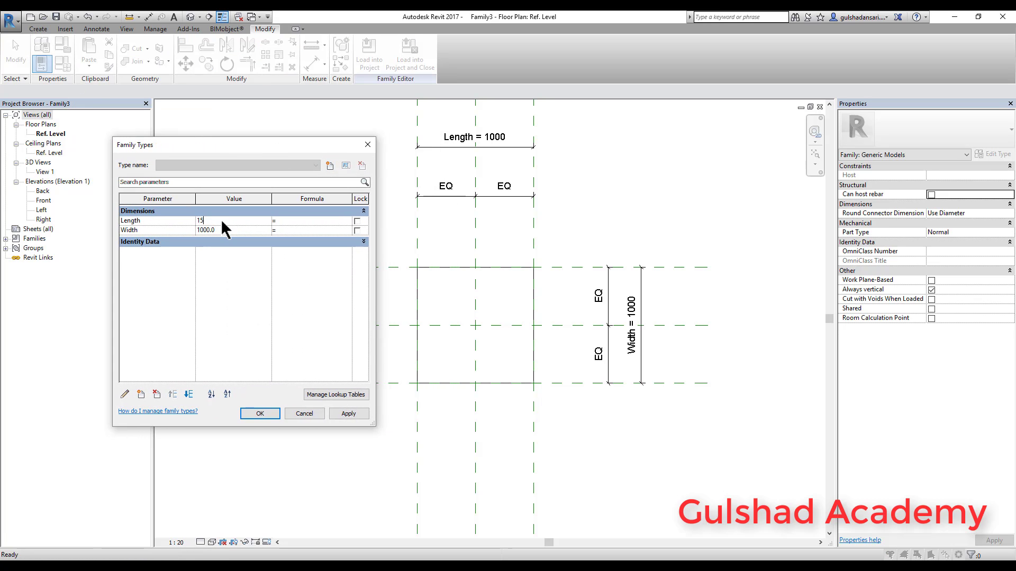
{"action": "type", "text": "00"}
{"action": "left_click", "coordinate": [234, 229]}
{"action": "type", "text": "1500"}
{"action": "left_click", "coordinate": [350, 414]}
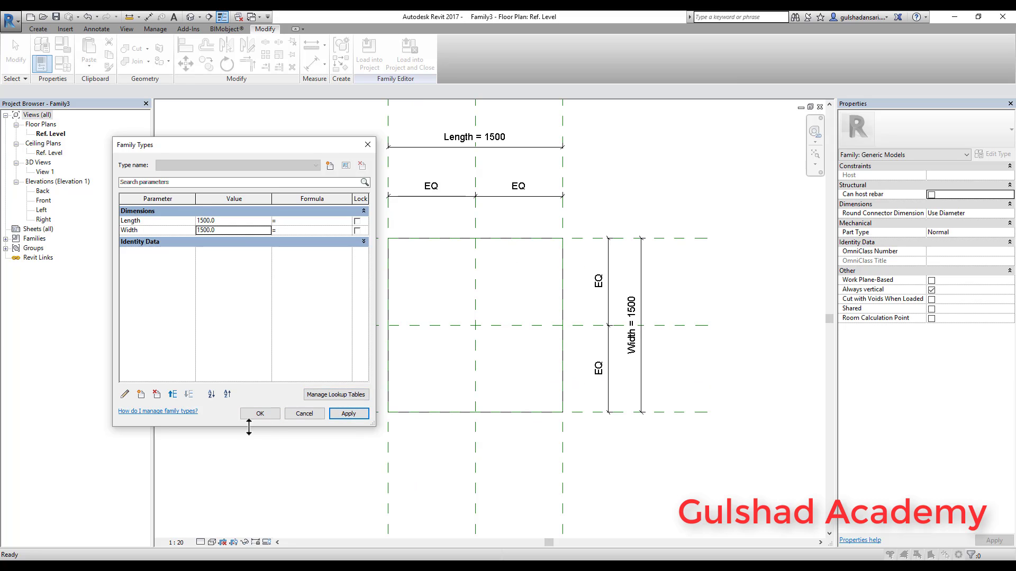
{"action": "left_click", "coordinate": [260, 413]}
{"action": "left_click", "coordinate": [445, 238]}
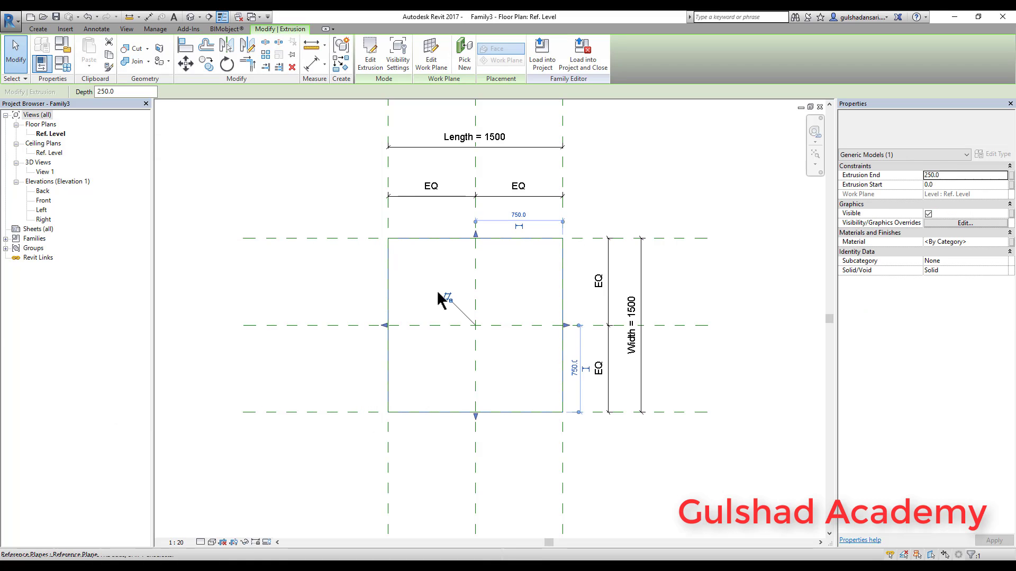
{"action": "left_click", "coordinate": [690, 375]}
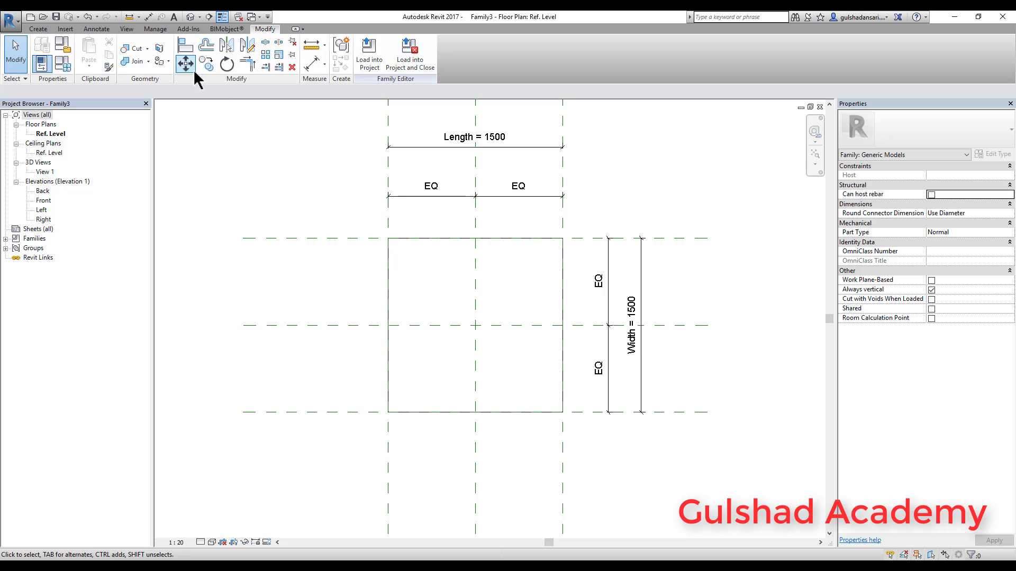
Step: Open the default 3D view and display the extrusion with a shaded visual style
{"action": "left_click", "coordinate": [192, 18]}
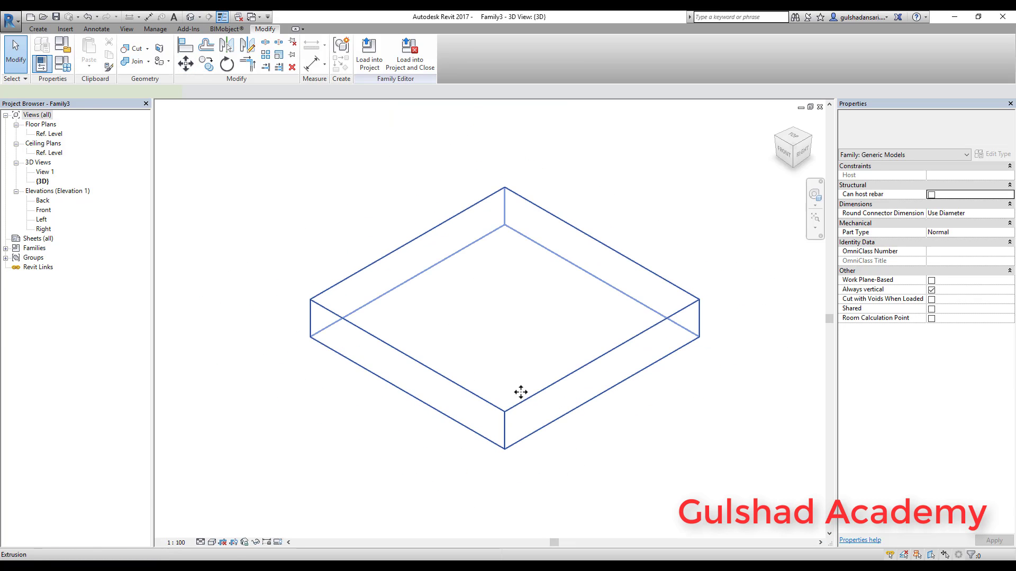
{"action": "left_click", "coordinate": [522, 389]}
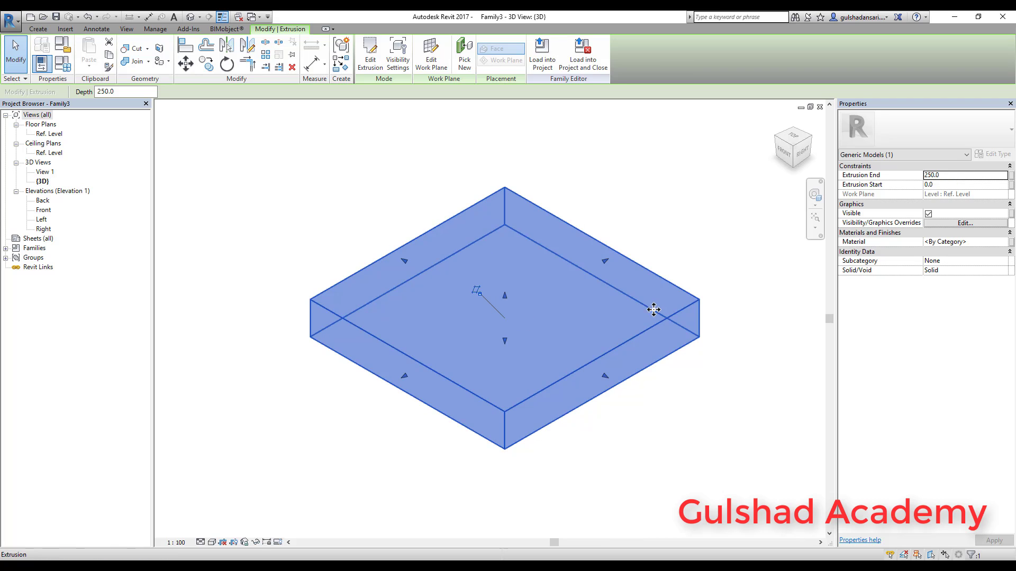
{"action": "left_click", "coordinate": [787, 426]}
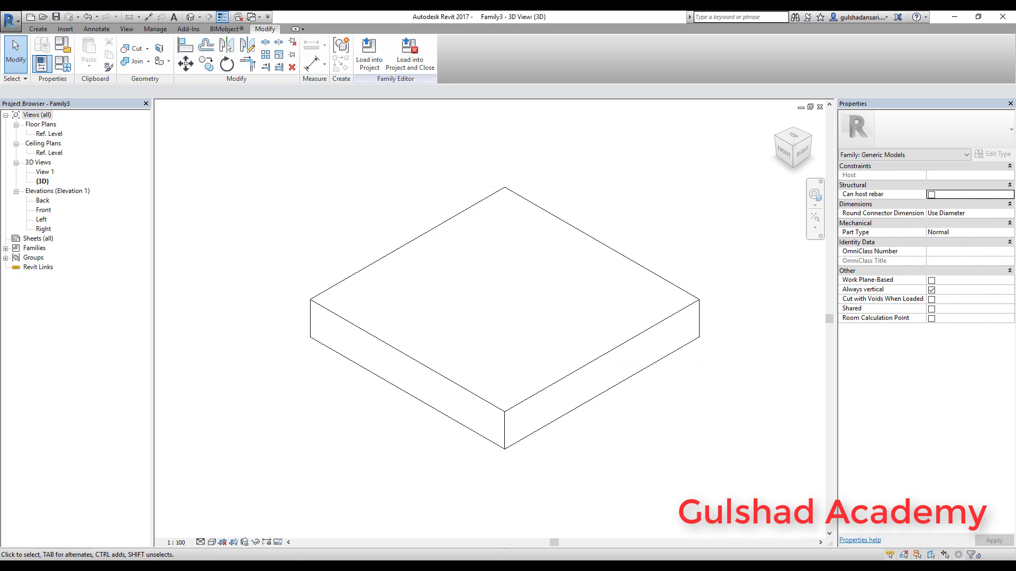
{"action": "left_click", "coordinate": [212, 541]}
{"action": "left_click", "coordinate": [225, 504]}
{"action": "key", "text": "z"}
{"action": "key", "text": "f"}
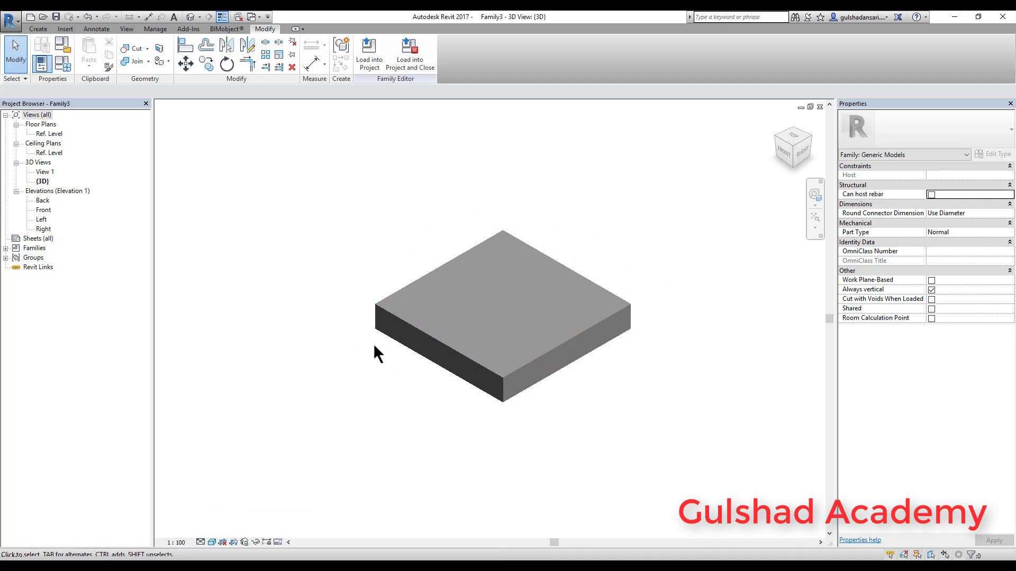
Step: Set both Length and Width to 1000 in Family Types to flex the extrusion in 3D
{"action": "left_click", "coordinate": [42, 63]}
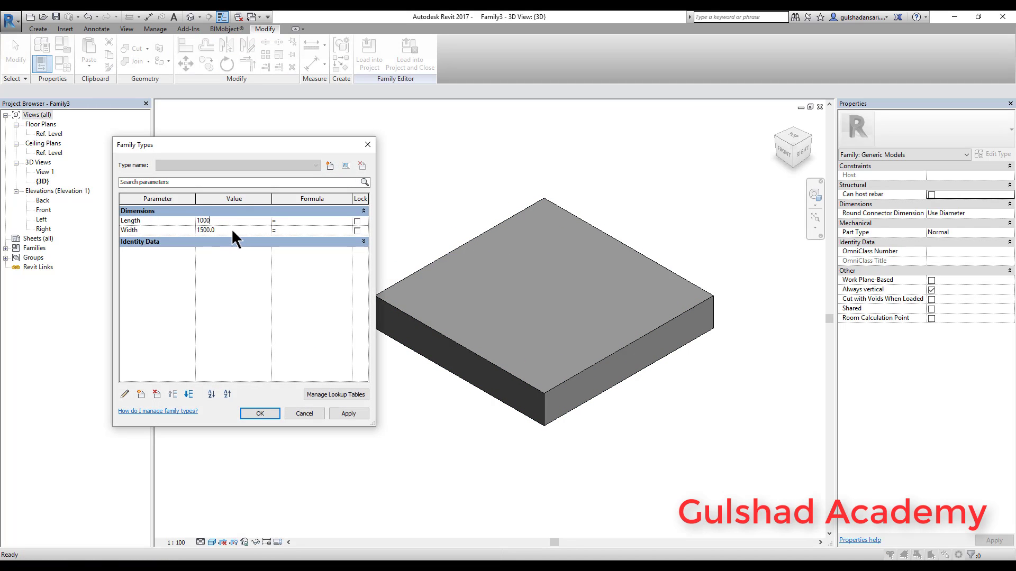
{"action": "key", "text": "Tab"}
{"action": "type", "text": "10"}
{"action": "left_click", "coordinate": [260, 414]}
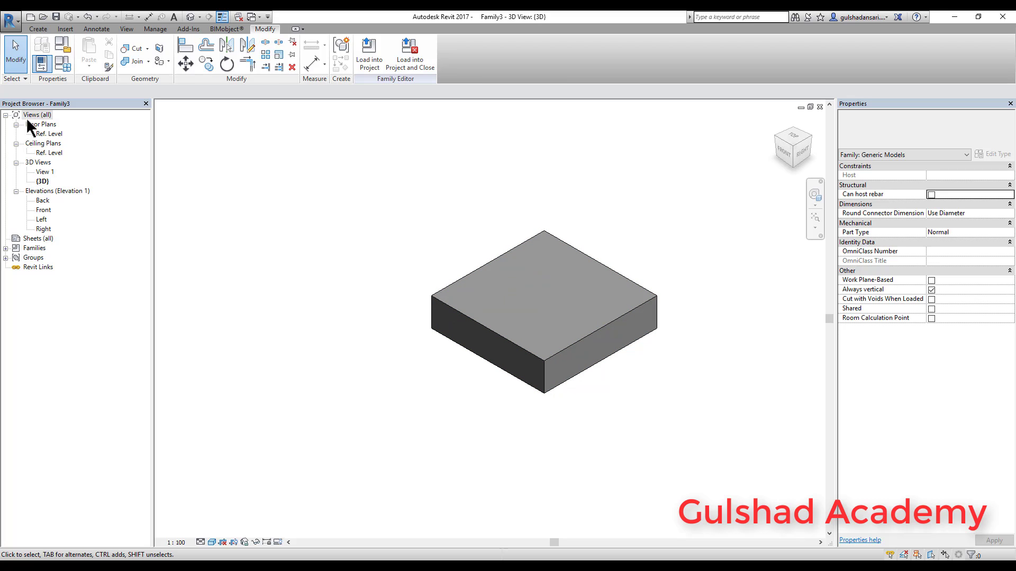
Step: Open the Back elevation view to work on the extrusion's height
{"action": "left_click", "coordinate": [42, 211]}
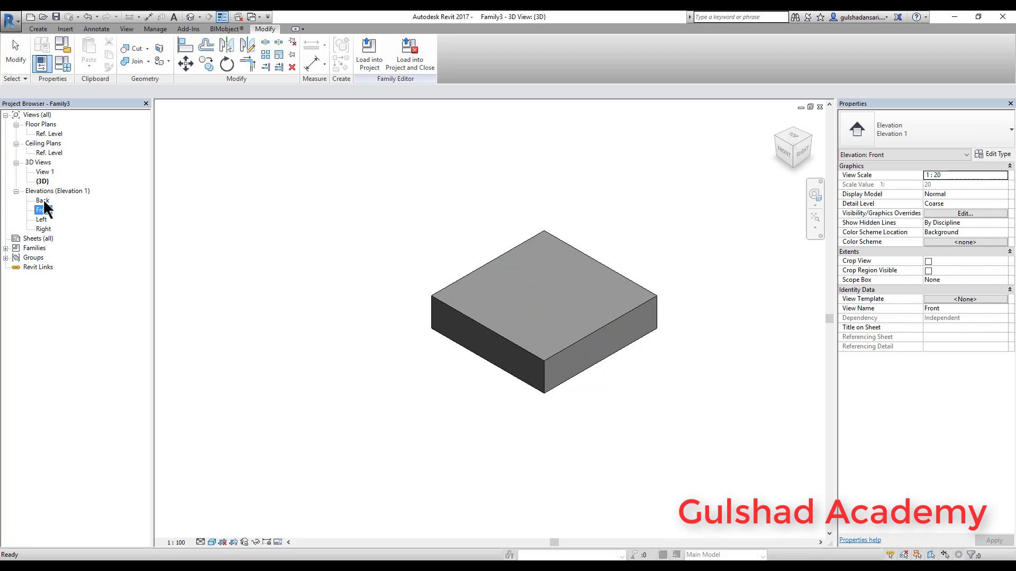
{"action": "double_click", "coordinate": [43, 200]}
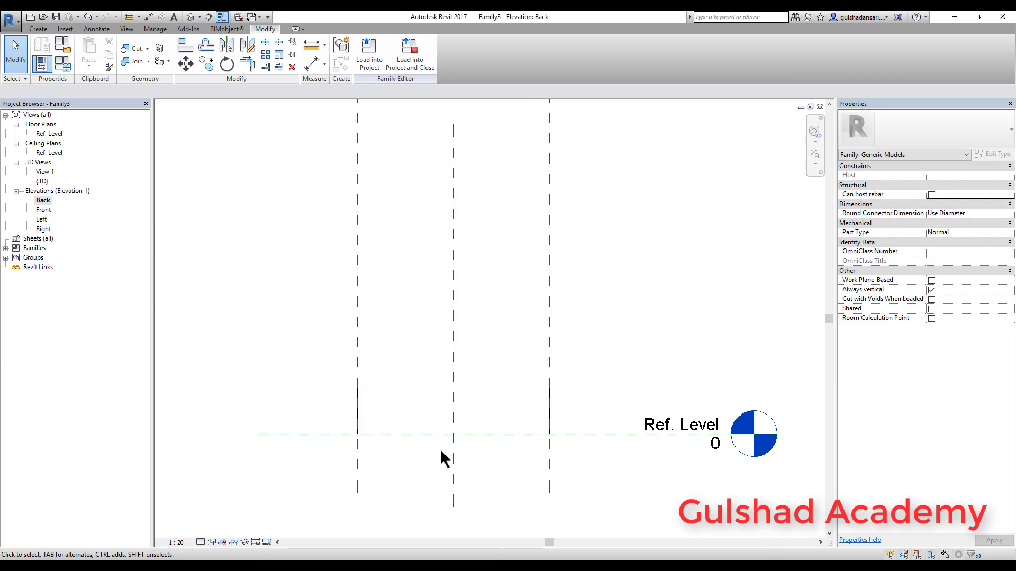
{"action": "scroll", "coordinate": [708, 392], "scroll_direction": "down", "scroll_amount": 1}
{"action": "scroll", "coordinate": [621, 446], "scroll_direction": "up", "scroll_amount": 1}
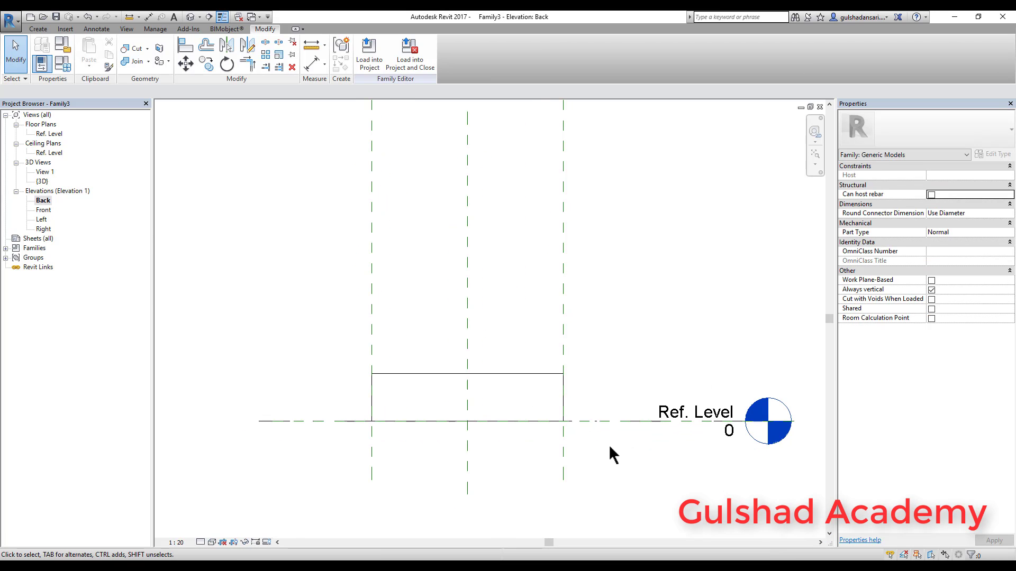
{"action": "left_click", "coordinate": [39, 28]}
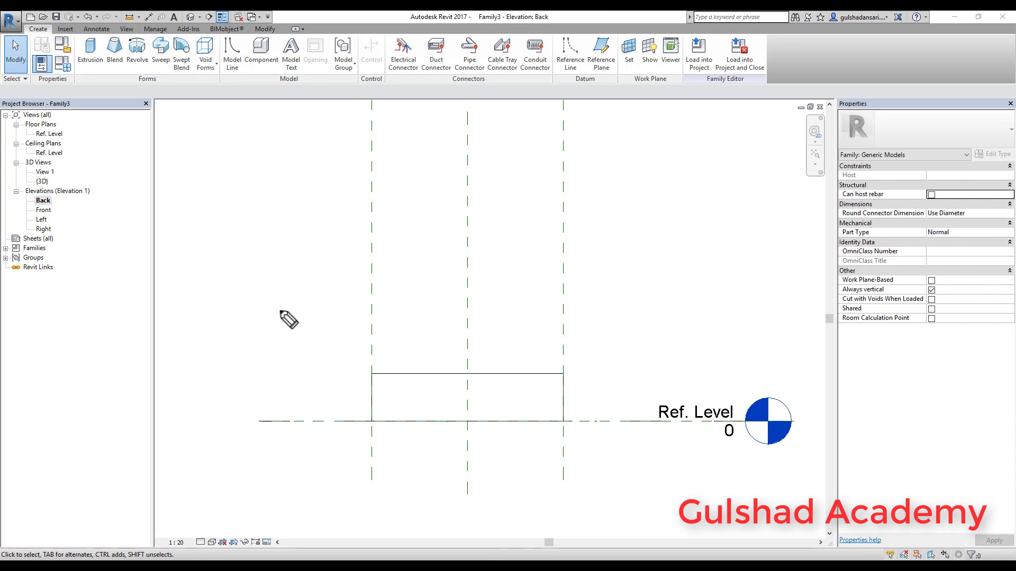
{"action": "left_click_drag", "start_coordinate": [254, 312], "coordinate": [608, 303]}
{"action": "mouse_move", "coordinate": [305, 314]}
{"action": "left_mouse_down"}
{"action": "mouse_move", "coordinate": [309, 427]}
{"action": "mouse_move", "coordinate": [299, 425]}
{"action": "mouse_move", "coordinate": [291, 332]}
{"action": "left_mouse_up"}
{"action": "mouse_move", "coordinate": [252, 369]}
{"action": "left_mouse_down"}
{"action": "mouse_move", "coordinate": [254, 394]}
{"action": "mouse_move", "coordinate": [264, 382]}
{"action": "mouse_move", "coordinate": [265, 400]}
{"action": "left_mouse_up"}
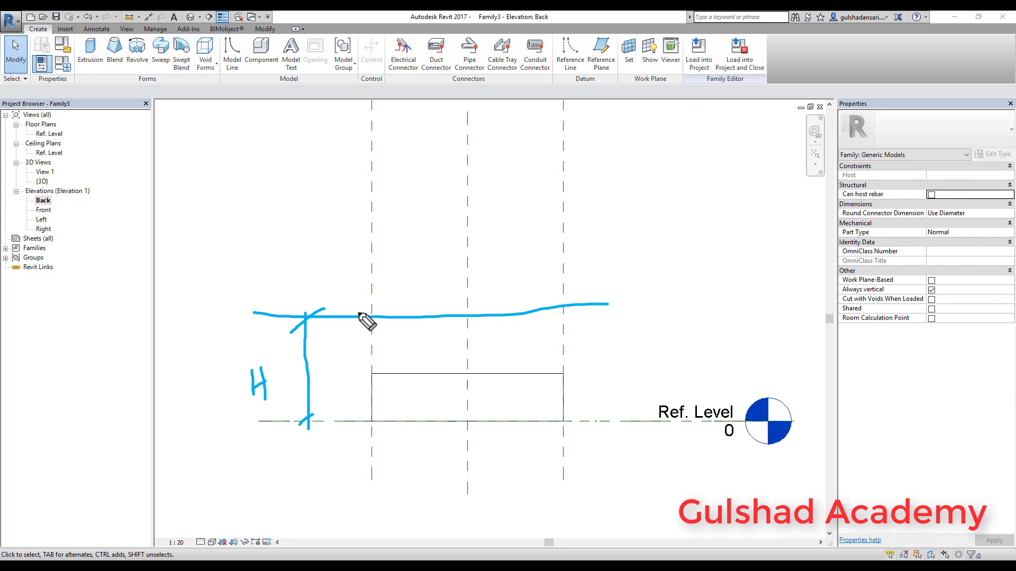
{"action": "key", "text": "Escape"}
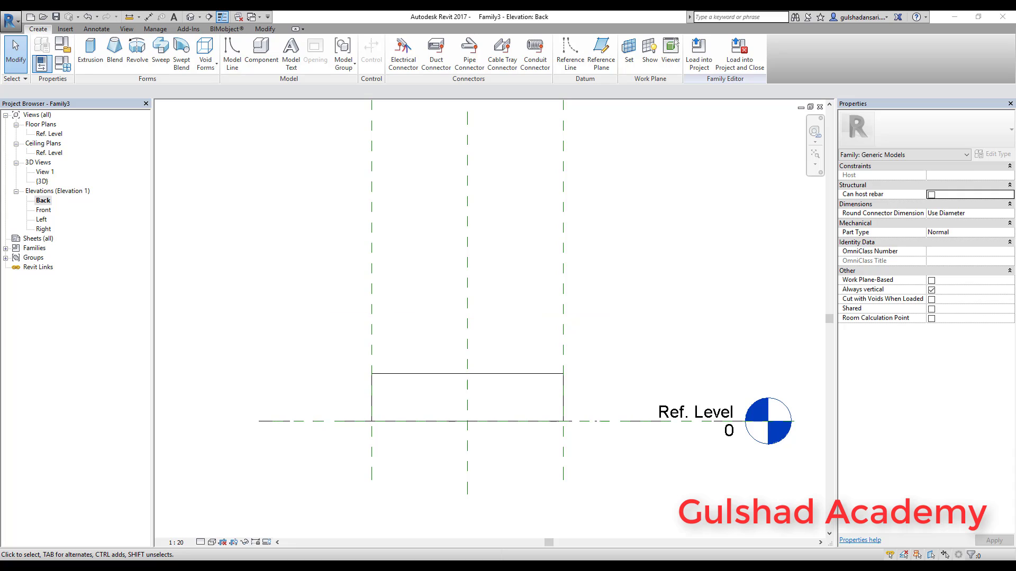
Step: Draw a horizontal weak-reference plane above the extrusion, about 571 mm above Ref. Level and spanning beyond the outer vertical planes
{"action": "left_click", "coordinate": [596, 69]}
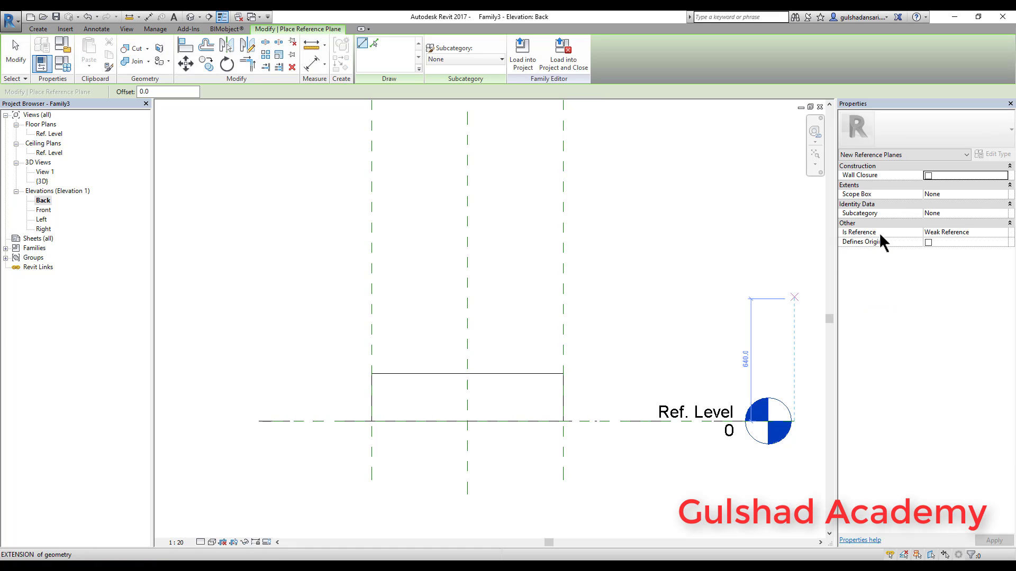
{"action": "left_click", "coordinate": [981, 232]}
{"action": "left_click", "coordinate": [1002, 232]}
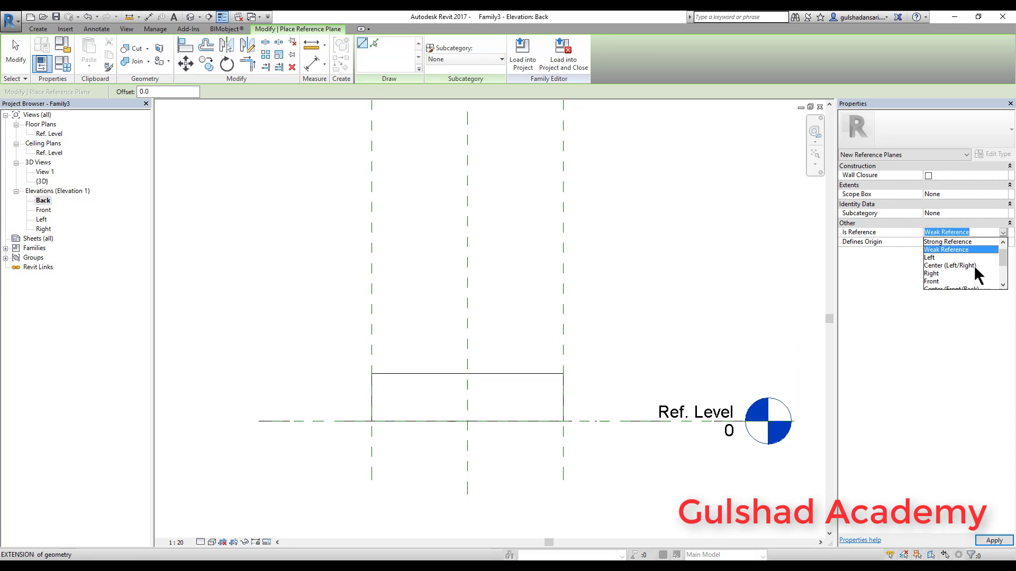
{"action": "left_click", "coordinate": [951, 375]}
{"action": "left_click", "coordinate": [236, 311]}
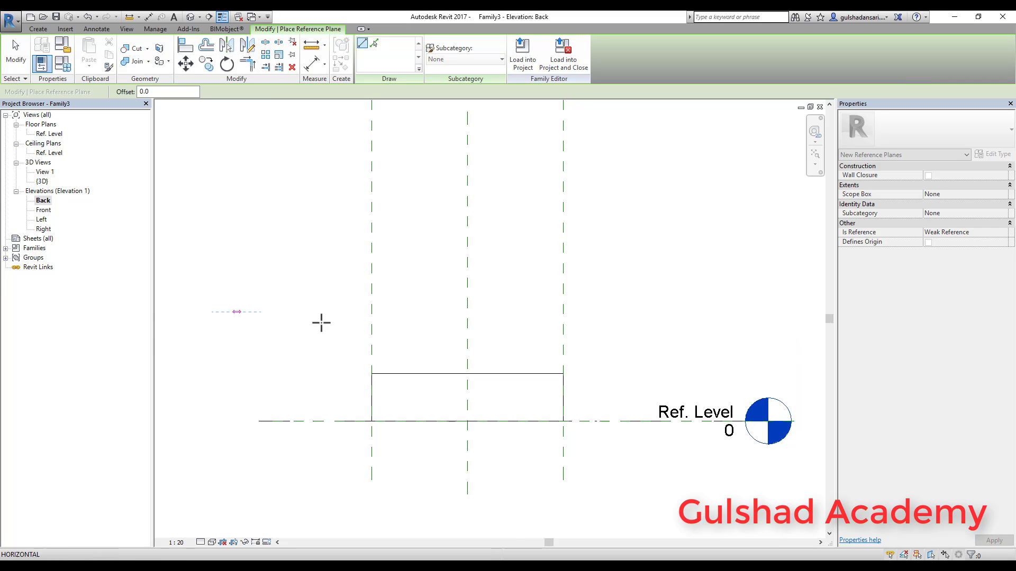
{"action": "left_click", "coordinate": [696, 313]}
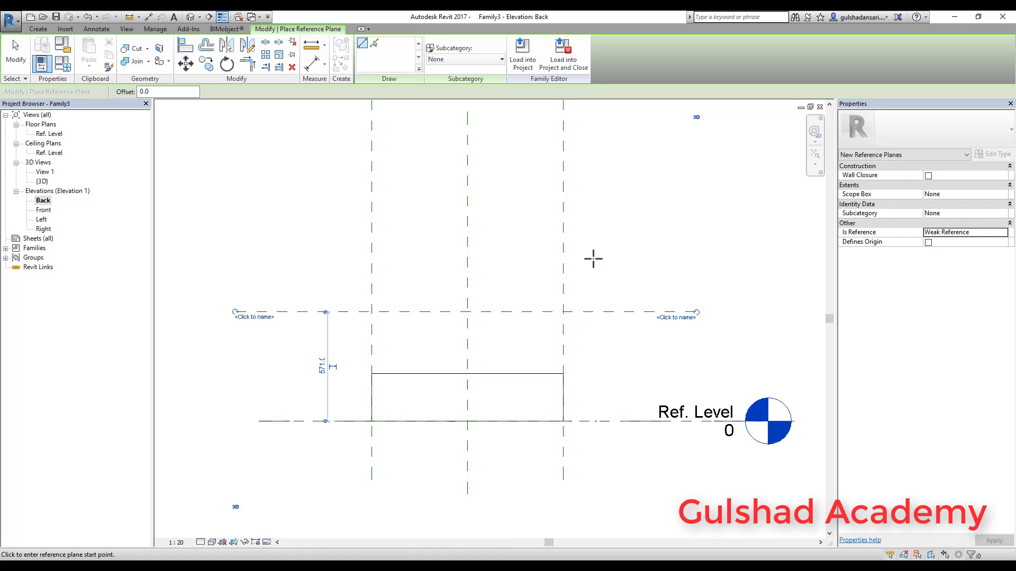
{"action": "key", "text": "Escape"}
{"action": "key", "text": "Escape"}
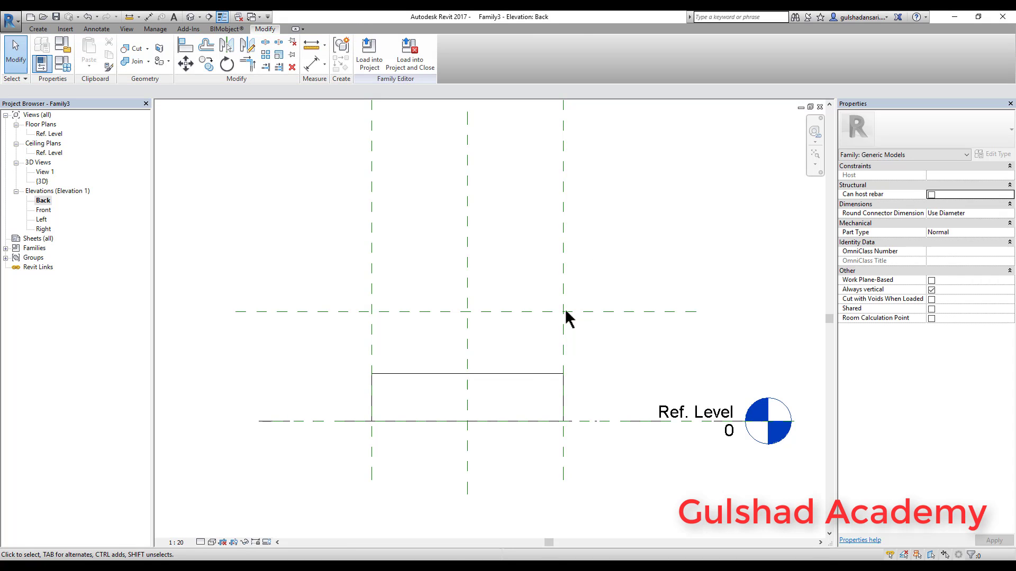
{"action": "left_click", "coordinate": [521, 374]}
{"action": "left_click", "coordinate": [512, 362]}
{"action": "scroll", "coordinate": [420, 459], "scroll_direction": "up", "scroll_amount": 2}
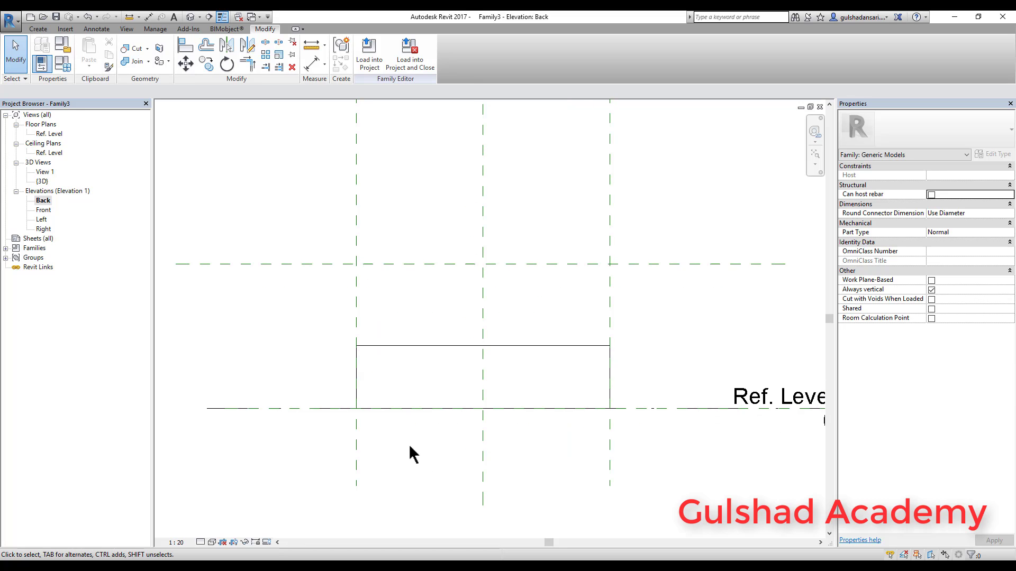
Step: Raise the extrusion's bottom face about 181.5 mm above Ref. Level, and align and lock its top face to the upper reference plane
{"action": "left_click", "coordinate": [401, 349]}
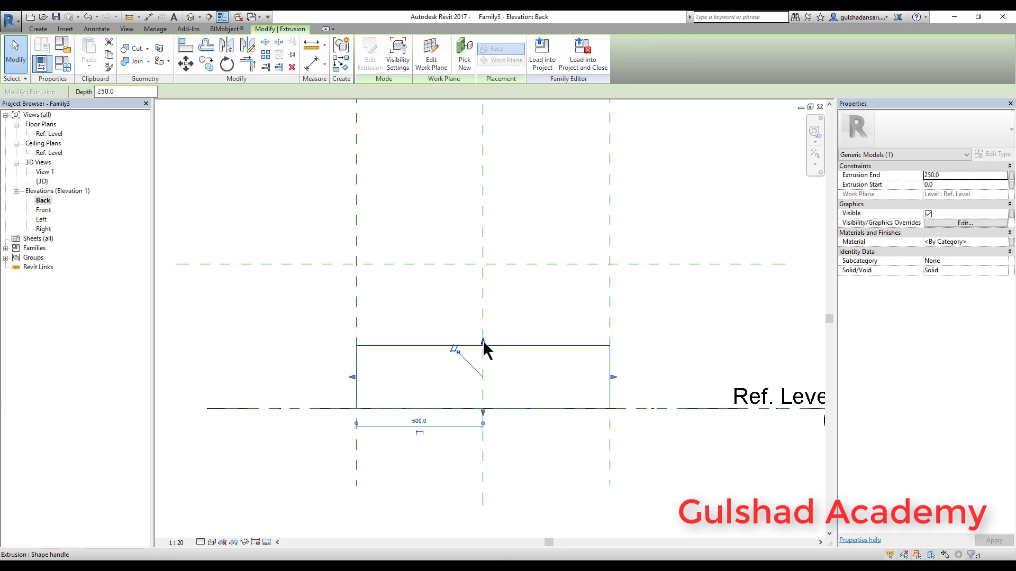
{"action": "left_click_drag", "start_coordinate": [483, 343], "coordinate": [484, 292]}
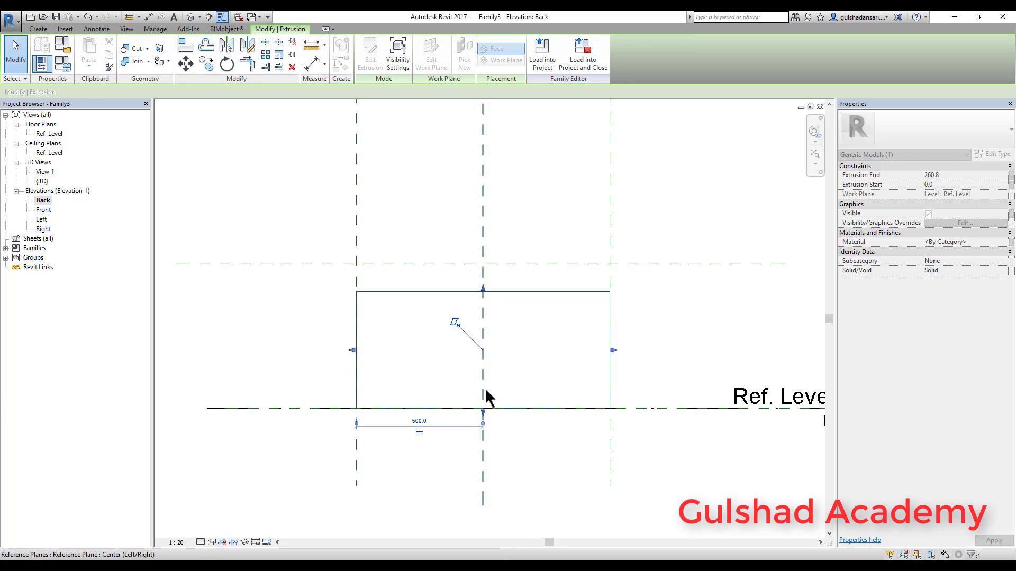
{"action": "left_click_drag", "start_coordinate": [483, 412], "coordinate": [485, 349]}
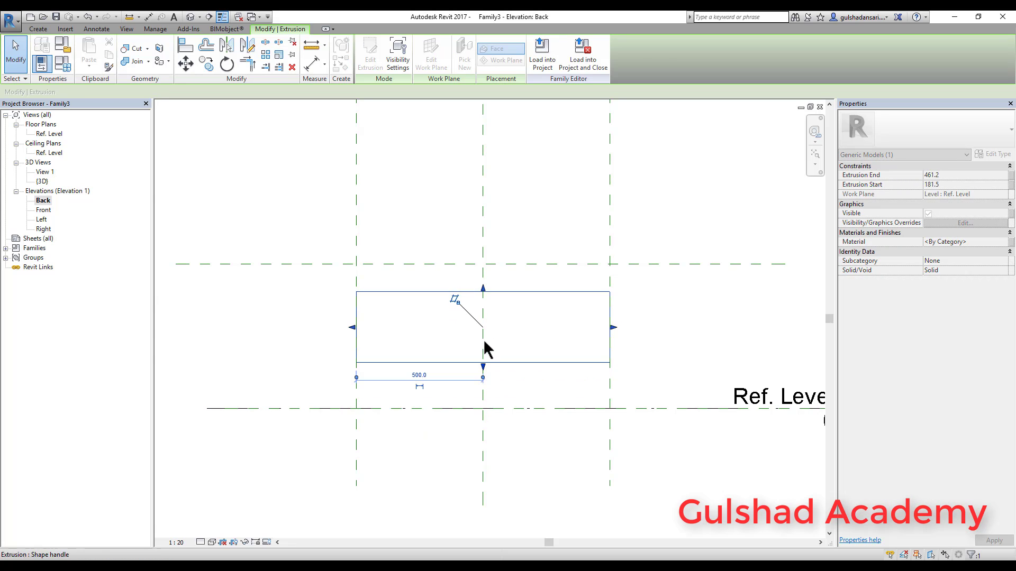
{"action": "left_click_drag", "start_coordinate": [484, 292], "coordinate": [480, 268]}
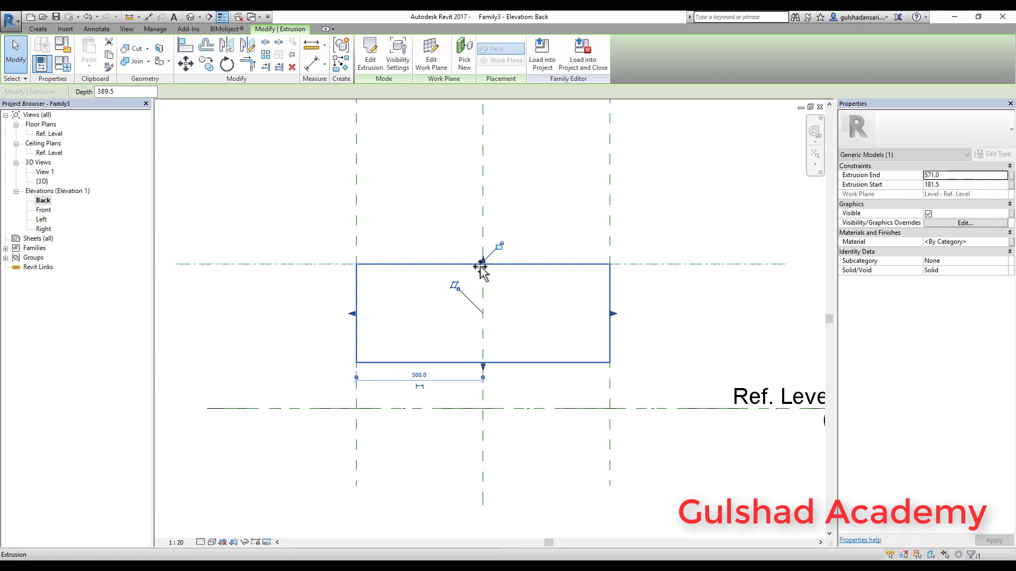
{"action": "left_click", "coordinate": [499, 246]}
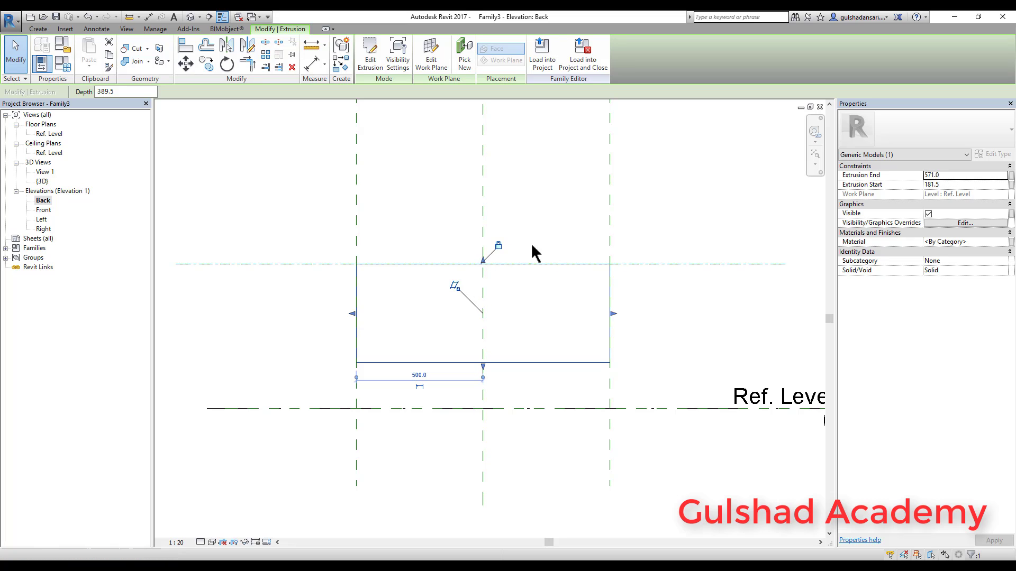
{"action": "left_click", "coordinate": [659, 322]}
Step: Stretch the extrusion's bottom face down to Ref. Level and lock it to the level
{"action": "left_click", "coordinate": [456, 363]}
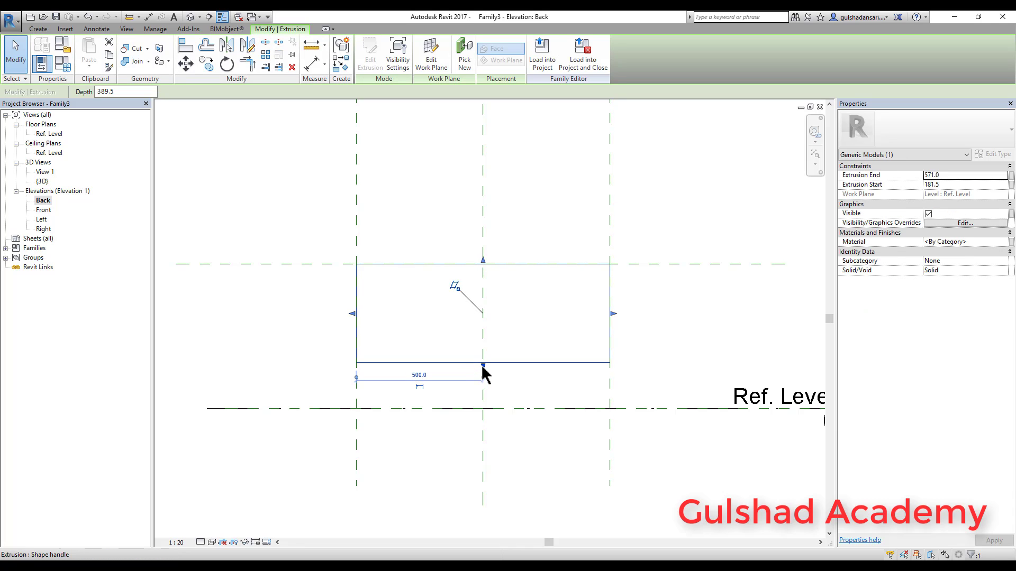
{"action": "left_click_drag", "start_coordinate": [483, 367], "coordinate": [481, 410]}
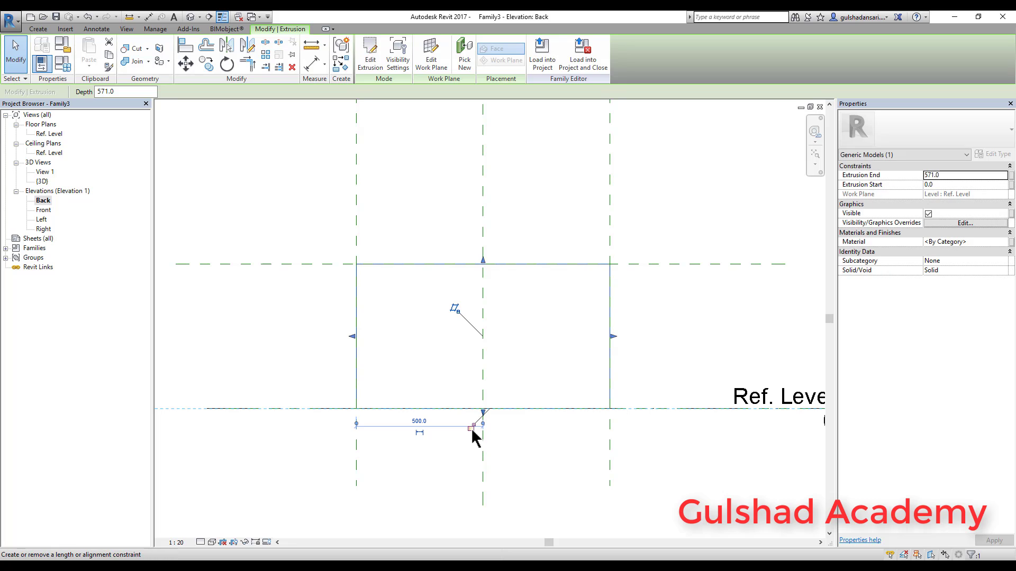
{"action": "left_click", "coordinate": [471, 429]}
{"action": "left_click", "coordinate": [460, 451]}
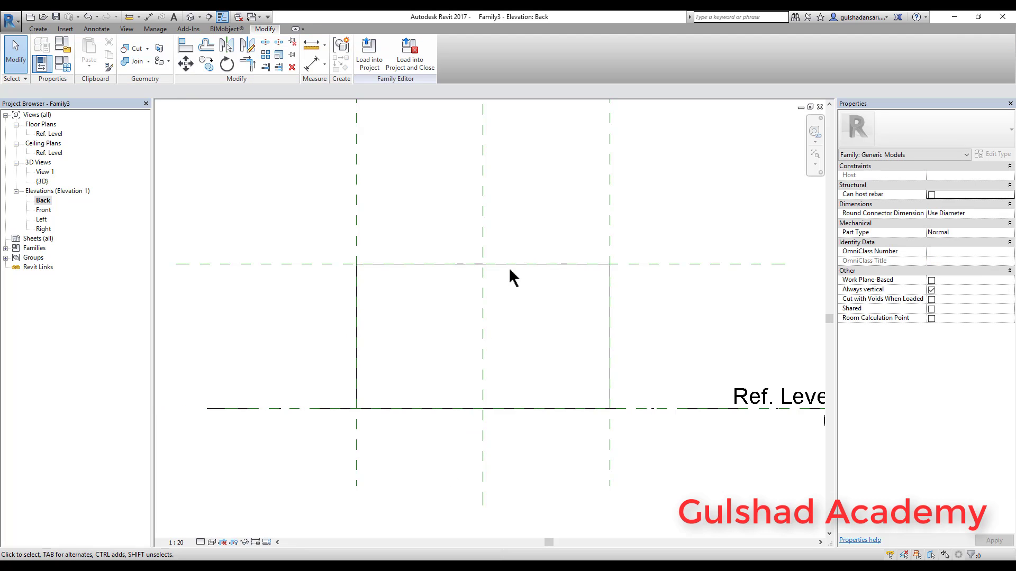
Step: Nudge the upper horizontal reference plane up and down to test that the locked extrusion follows it
{"action": "left_click", "coordinate": [668, 265]}
{"action": "left_click", "coordinate": [663, 269]}
{"action": "left_click", "coordinate": [659, 263]}
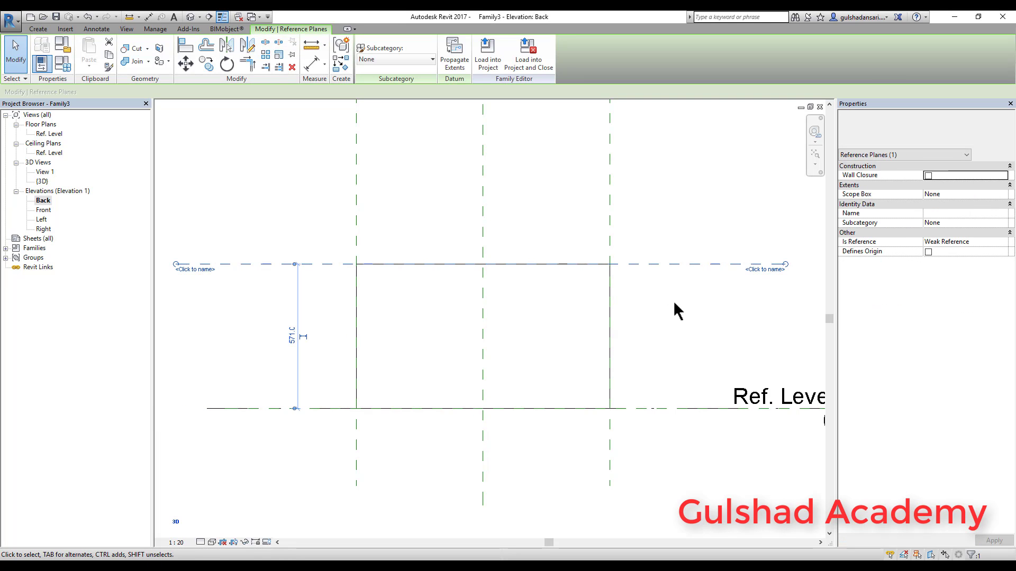
{"action": "key", "text": "Up"}
{"action": "key", "text": "Down"}
{"action": "key", "text": "Down"}
{"action": "key", "text": "Down"}
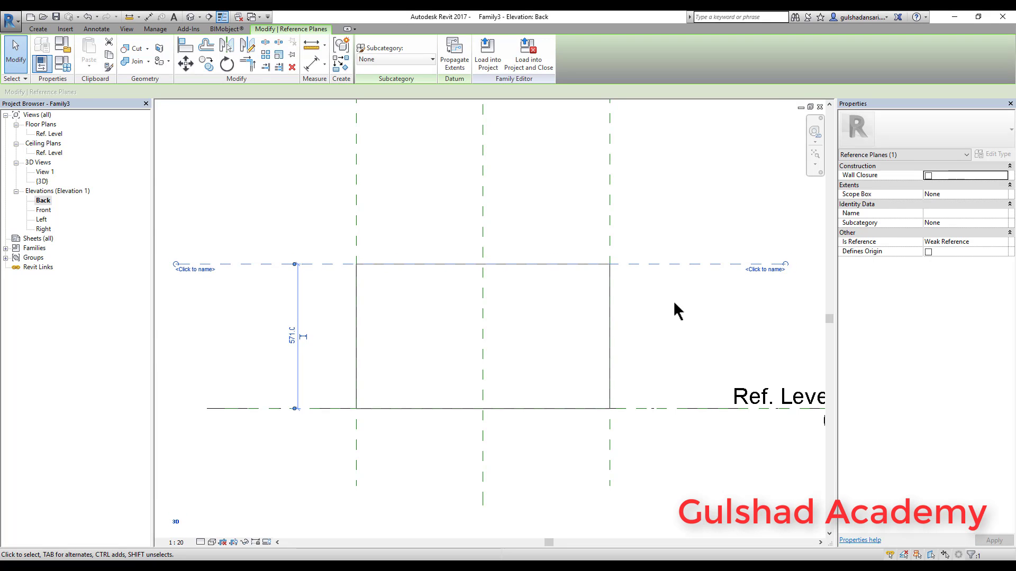
{"action": "left_click", "coordinate": [673, 301]}
Step: Place an aligned dimension between the upper reference plane and Ref. Level, just outside the extrusion
{"action": "scroll", "coordinate": [738, 395], "scroll_direction": "down", "scroll_amount": 3}
{"action": "scroll", "coordinate": [738, 396], "scroll_direction": "up", "scroll_amount": 1}
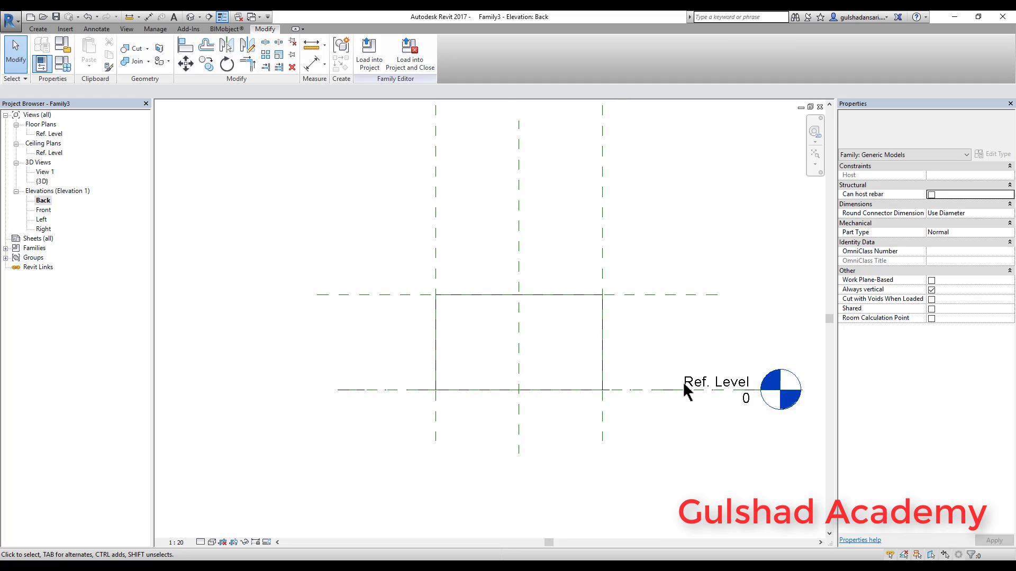
{"action": "scroll", "coordinate": [753, 394], "scroll_direction": "up", "scroll_amount": 1}
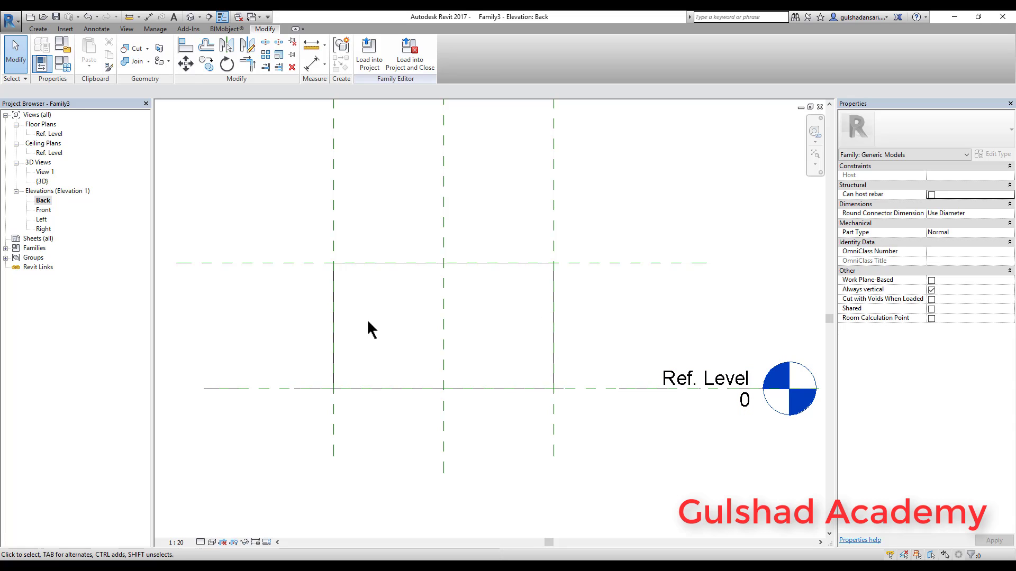
{"action": "left_click", "coordinate": [48, 29]}
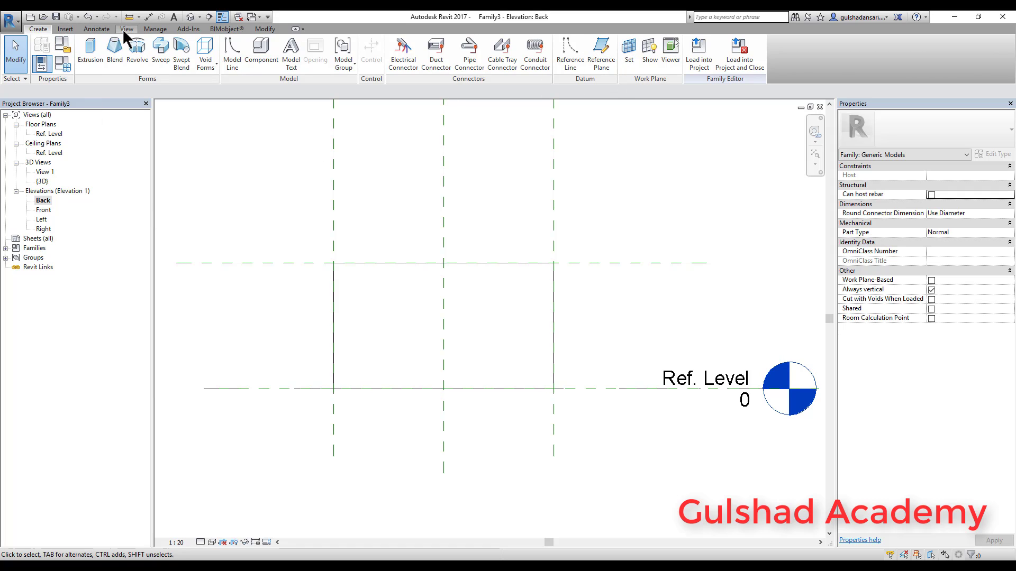
{"action": "left_click", "coordinate": [96, 29]}
{"action": "left_click", "coordinate": [44, 53]}
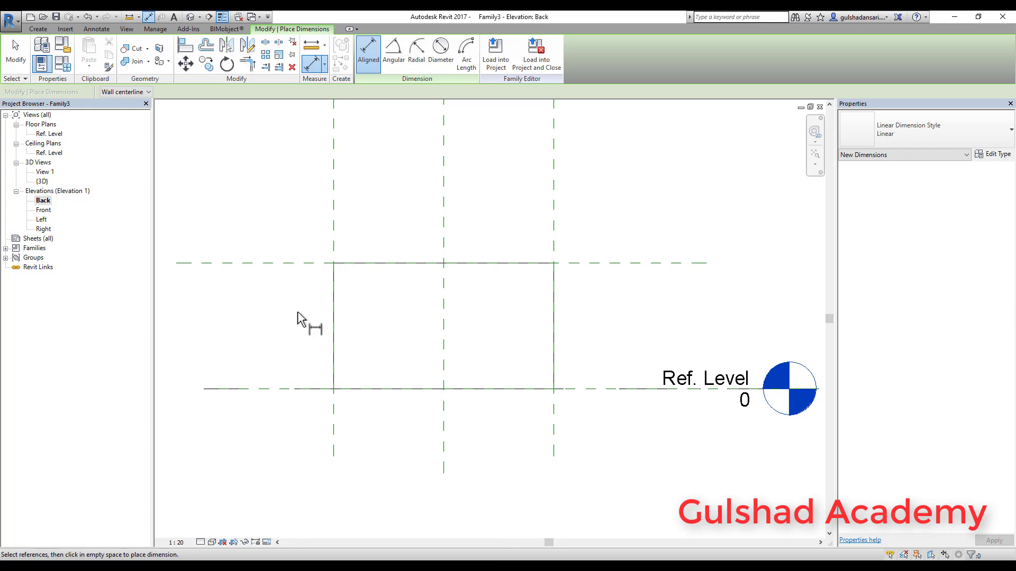
{"action": "left_click", "coordinate": [296, 262]}
{"action": "left_click", "coordinate": [297, 389]}
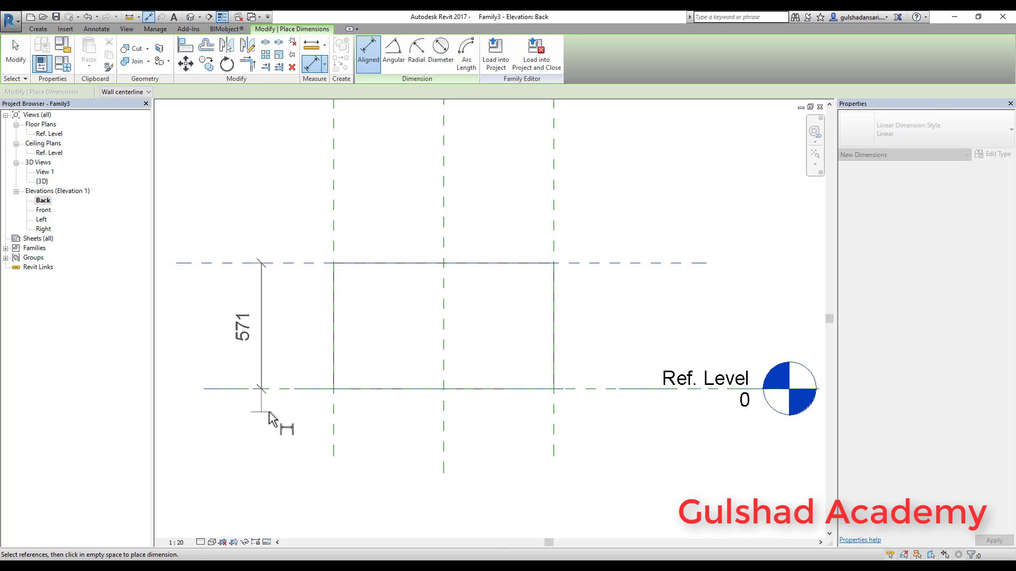
{"action": "left_click", "coordinate": [268, 412]}
{"action": "key", "text": "Escape"}
{"action": "key", "text": "Escape"}
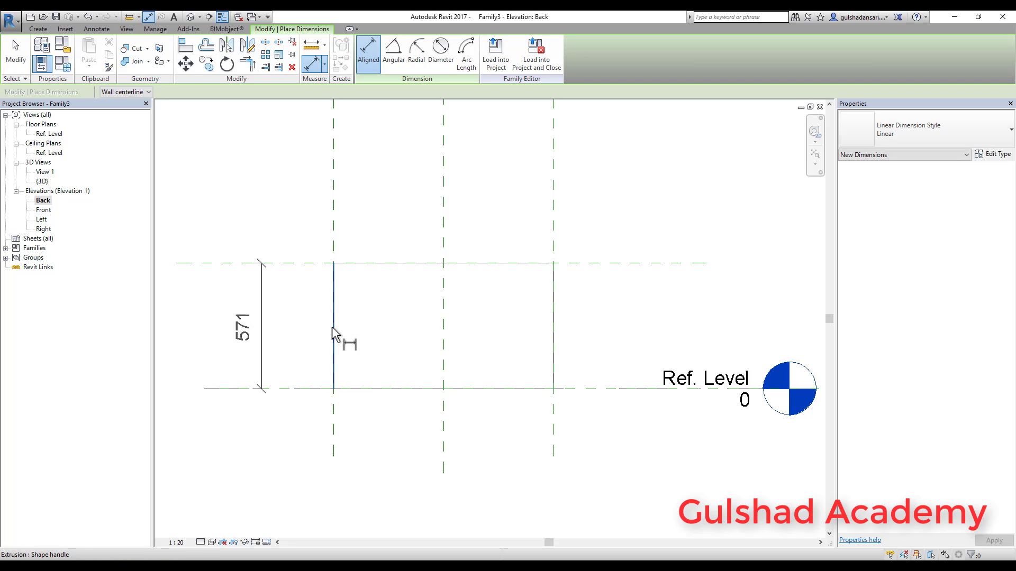
Step: Label the vertical dimension with a new family type parameter named Height, grouped under Dimensions
{"action": "left_click", "coordinate": [63, 64]}
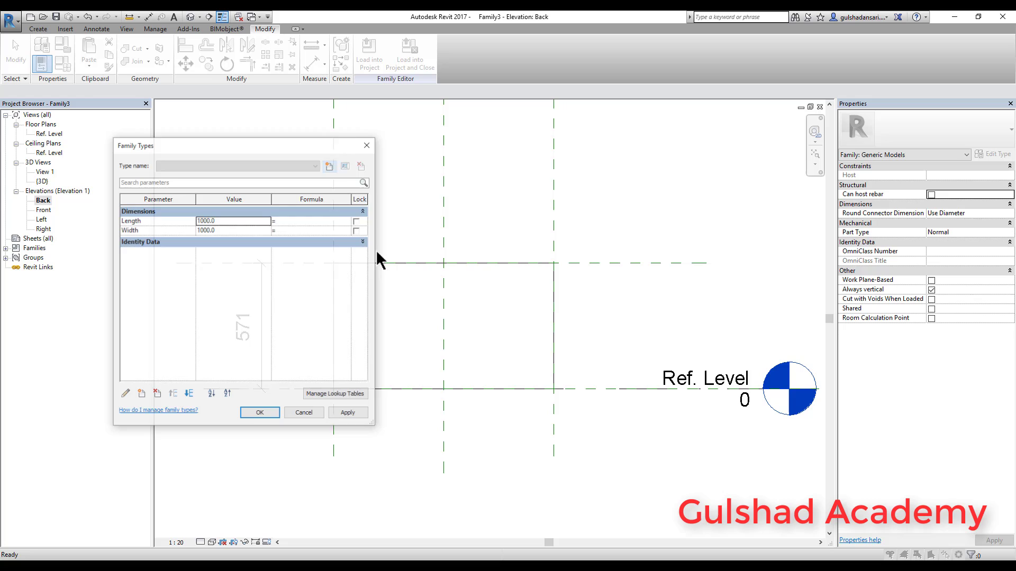
{"action": "left_click", "coordinate": [304, 413]}
{"action": "left_click", "coordinate": [262, 342]}
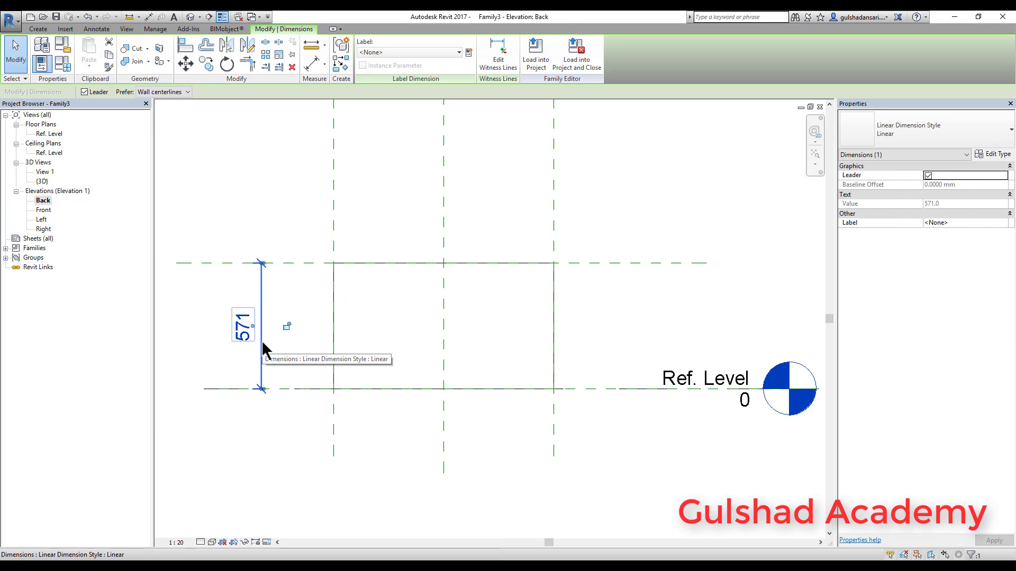
{"action": "left_click", "coordinate": [468, 52]}
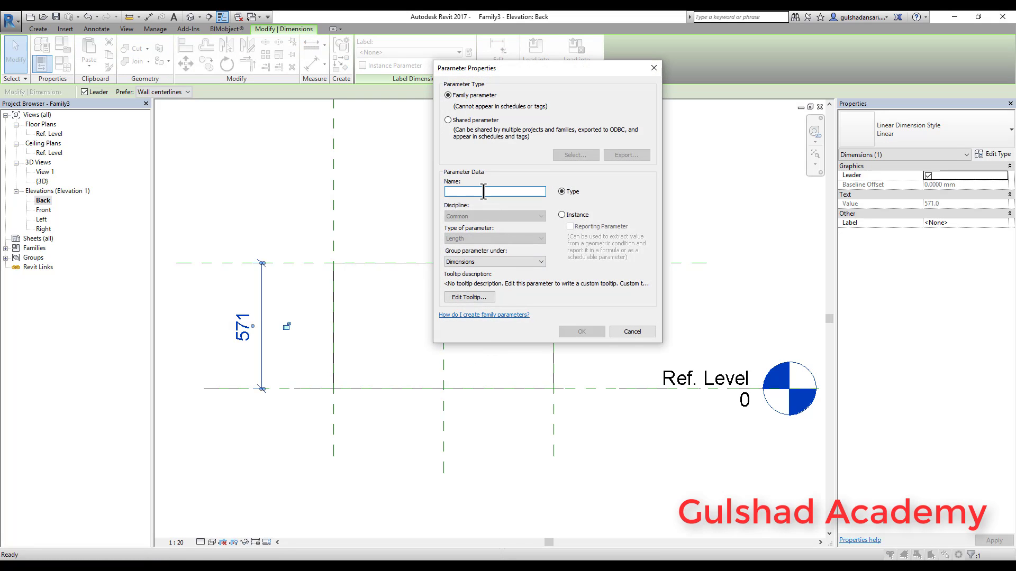
{"action": "type", "text": "Height"}
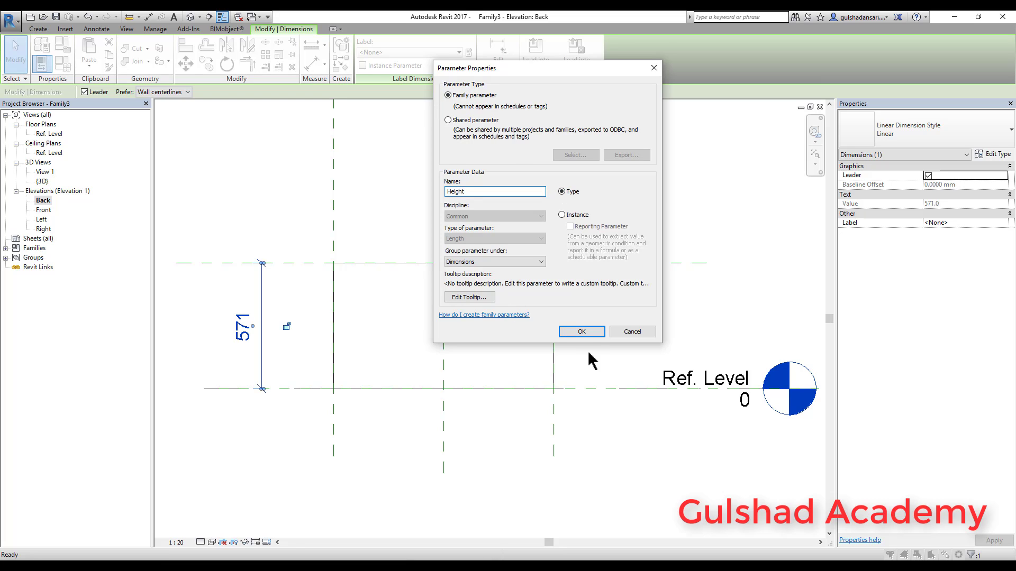
{"action": "left_click", "coordinate": [581, 332]}
{"action": "left_click", "coordinate": [307, 457]}
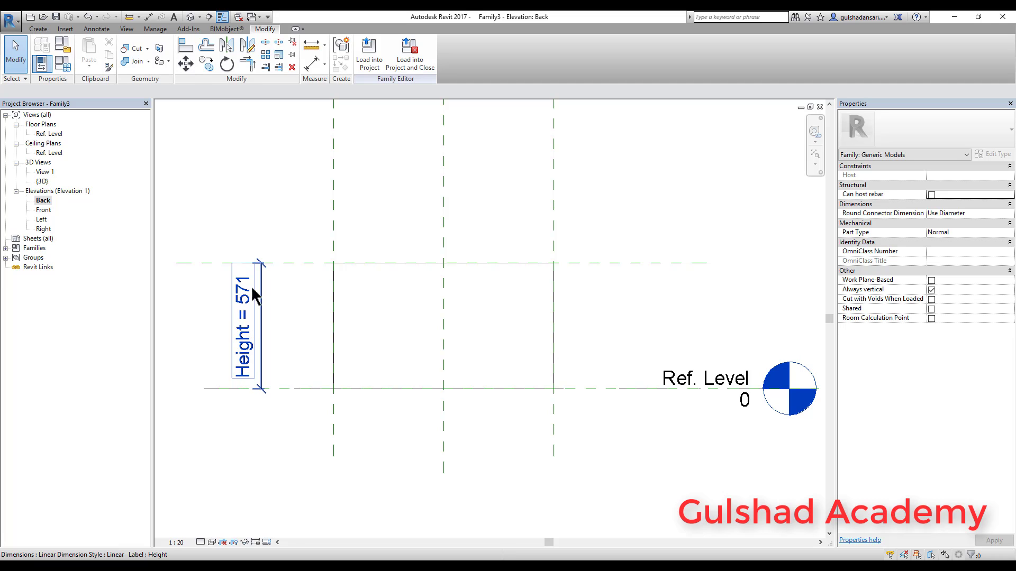
Step: Open the default 3D view to see the whole extrusion
{"action": "left_click", "coordinate": [190, 16]}
{"action": "middle_click_drag", "start_coordinate": [577, 363], "coordinate": [677, 427]}
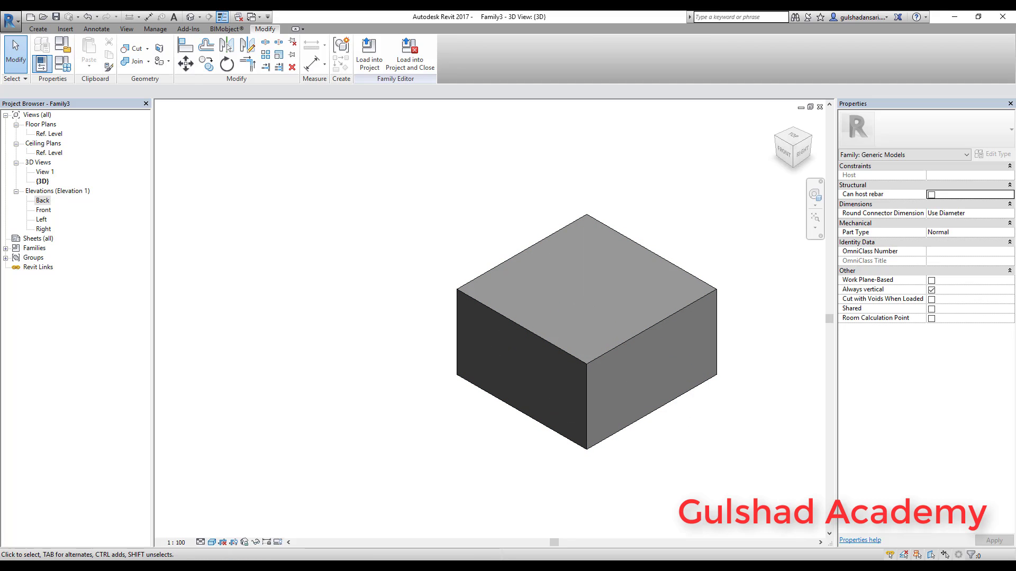
{"action": "left_click_drag", "start_coordinate": [595, 459], "coordinate": [741, 382]}
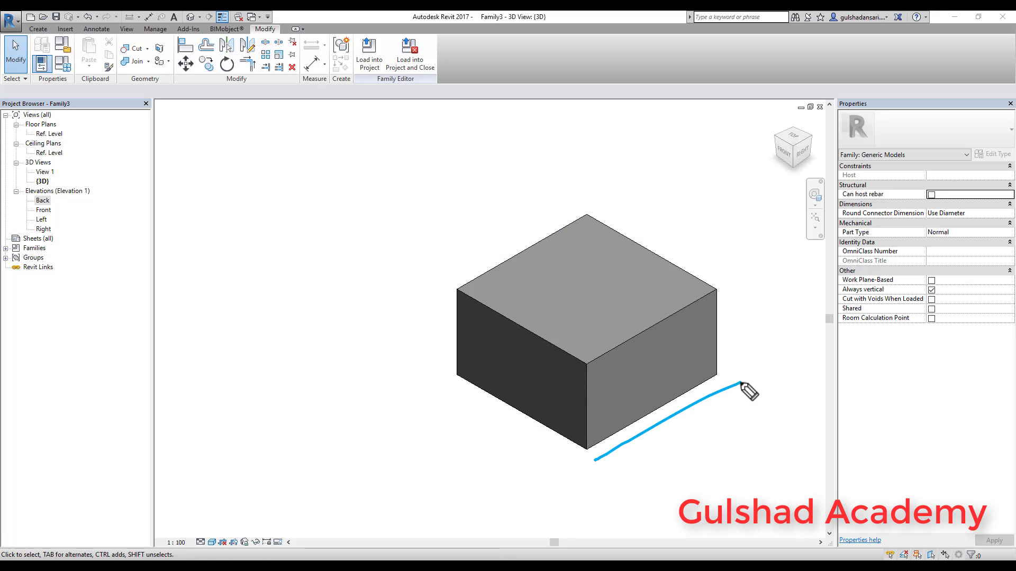
{"action": "left_click_drag", "start_coordinate": [435, 390], "coordinate": [608, 518]}
{"action": "left_click_drag", "start_coordinate": [416, 367], "coordinate": [382, 186]}
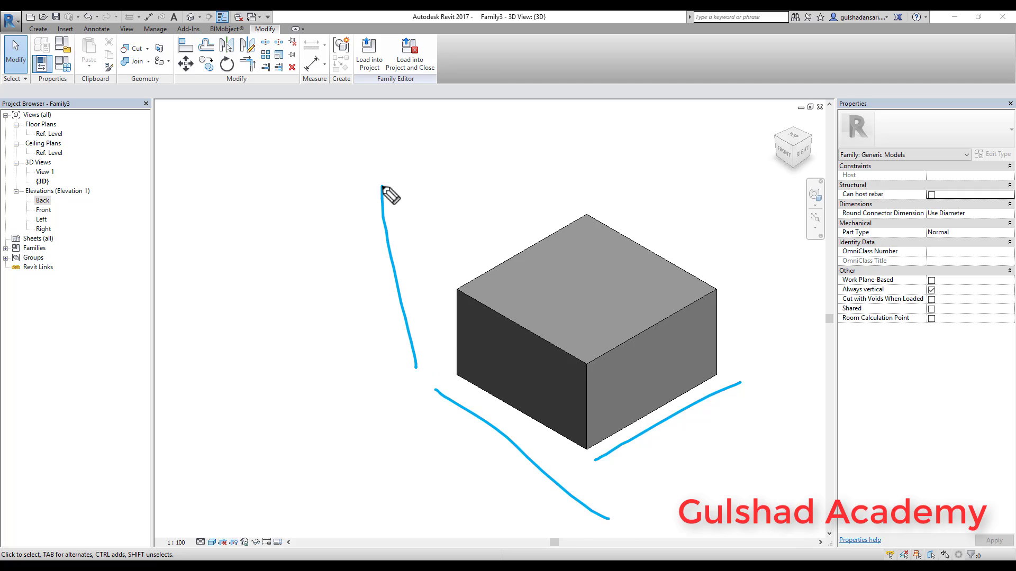
{"action": "key", "text": "Escape"}
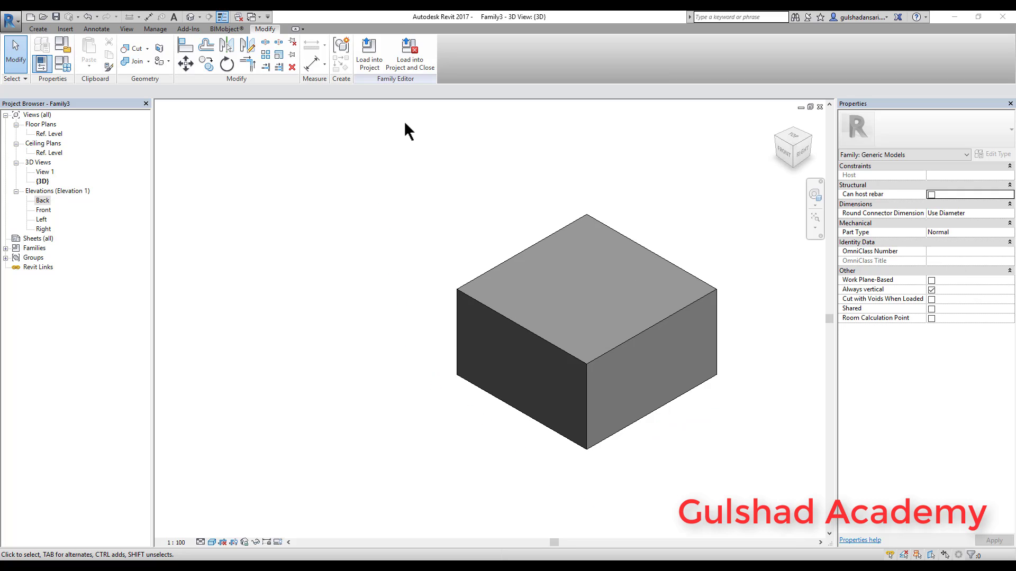
Step: Set both Length and Width to 1500 in Family Types and apply the values to the extrusion
{"action": "left_click", "coordinate": [66, 68]}
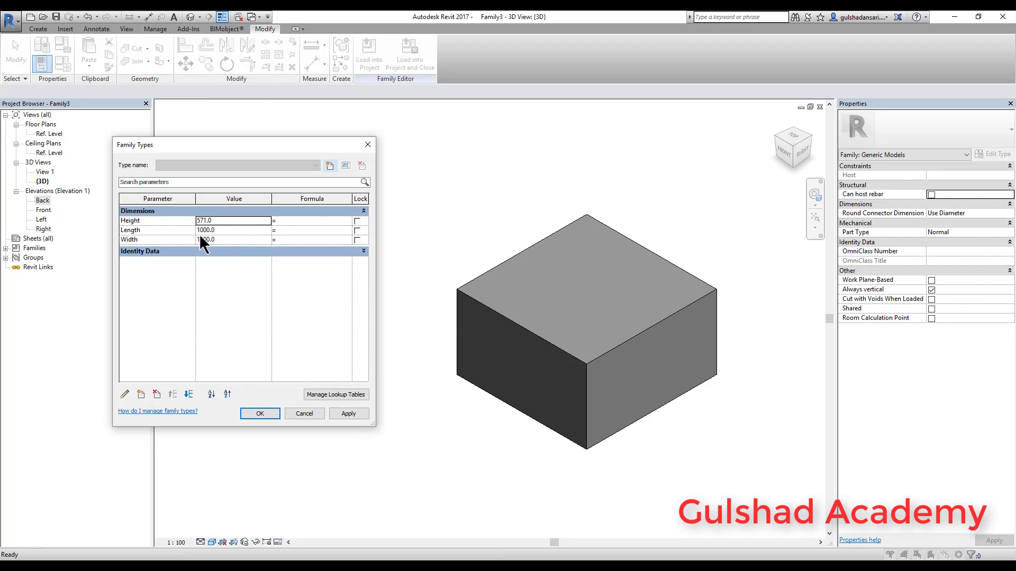
{"action": "double_click", "coordinate": [229, 221]}
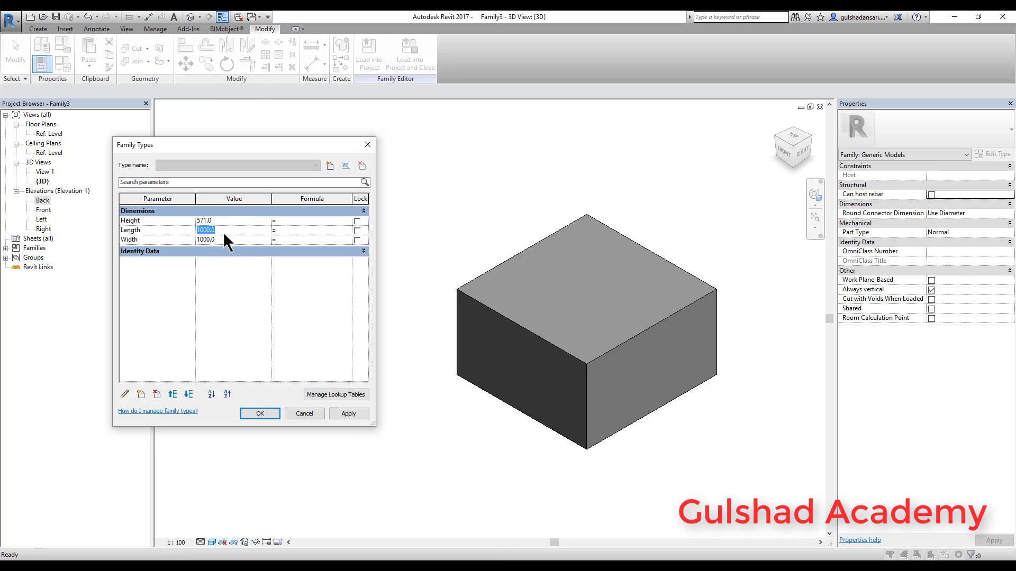
{"action": "left_click", "coordinate": [223, 231]}
{"action": "type", "text": "1500"}
{"action": "key", "text": "Return"}
{"action": "left_click", "coordinate": [347, 414]}
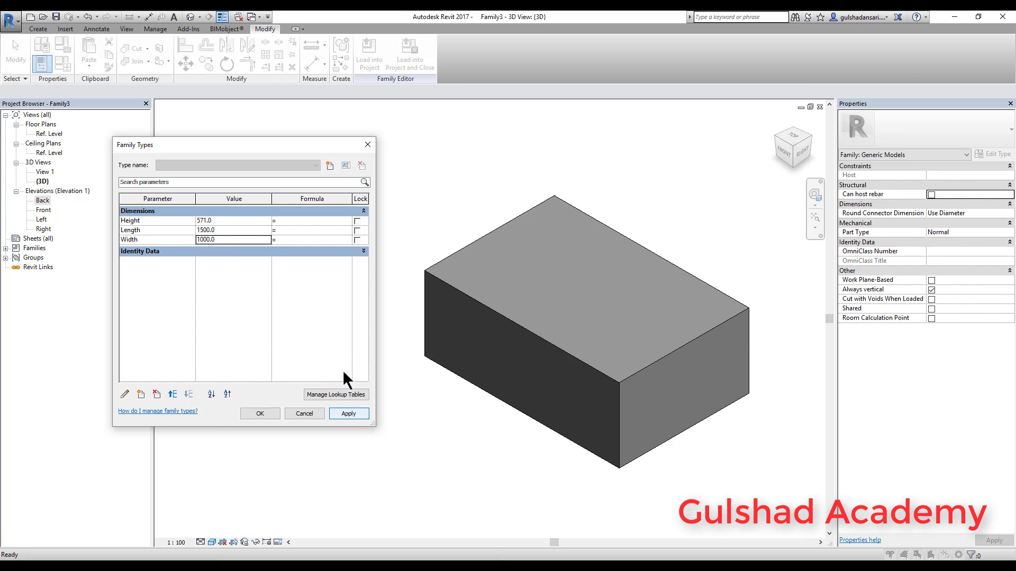
{"action": "type", "text": "1500"}
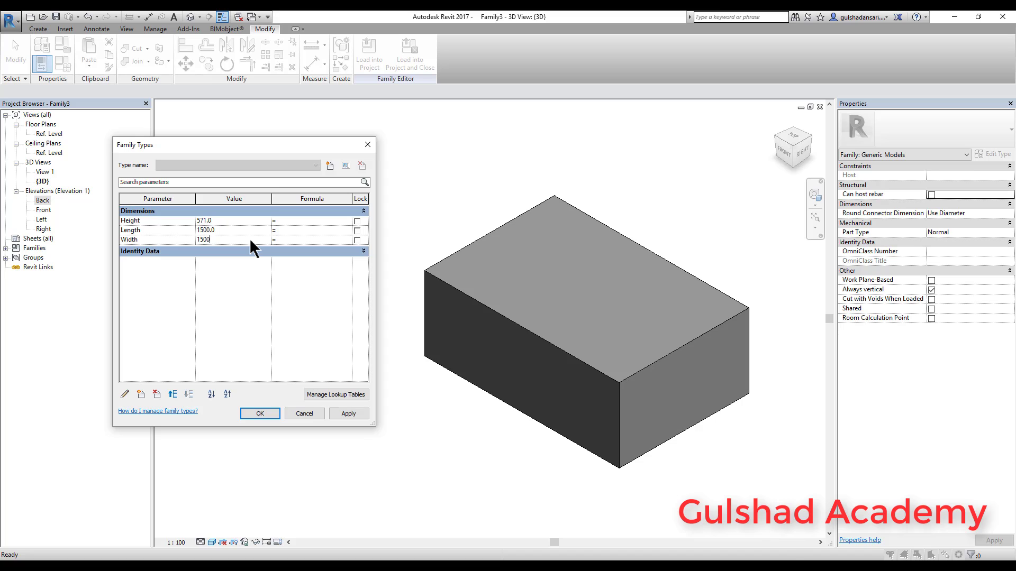
{"action": "key", "text": "BackSpace"}
{"action": "left_click", "coordinate": [348, 414]}
Step: Set the Height parameter to 2000 and apply it to the extrusion
{"action": "left_click", "coordinate": [228, 211]}
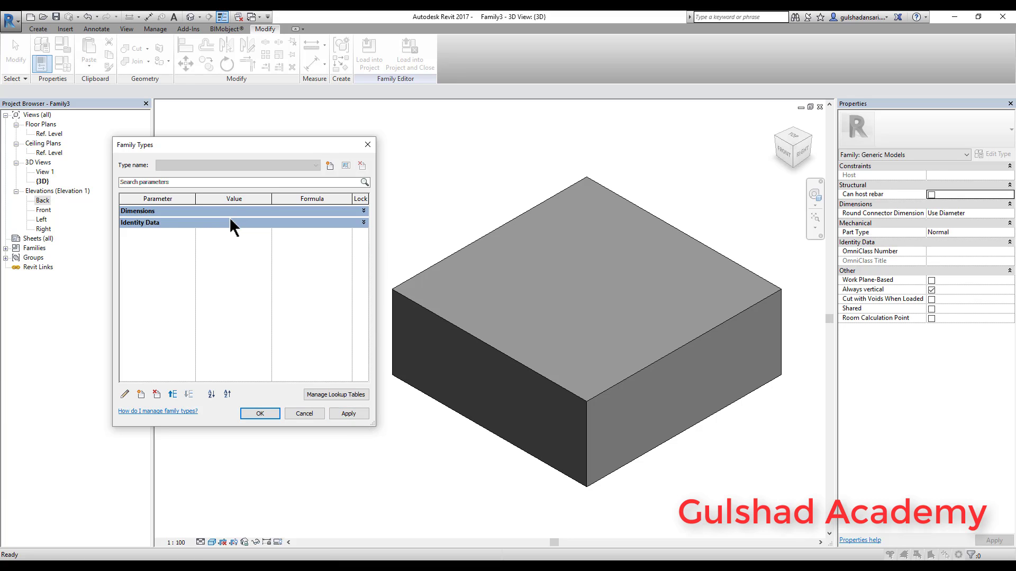
{"action": "left_click", "coordinate": [229, 216]}
{"action": "left_click", "coordinate": [222, 220]}
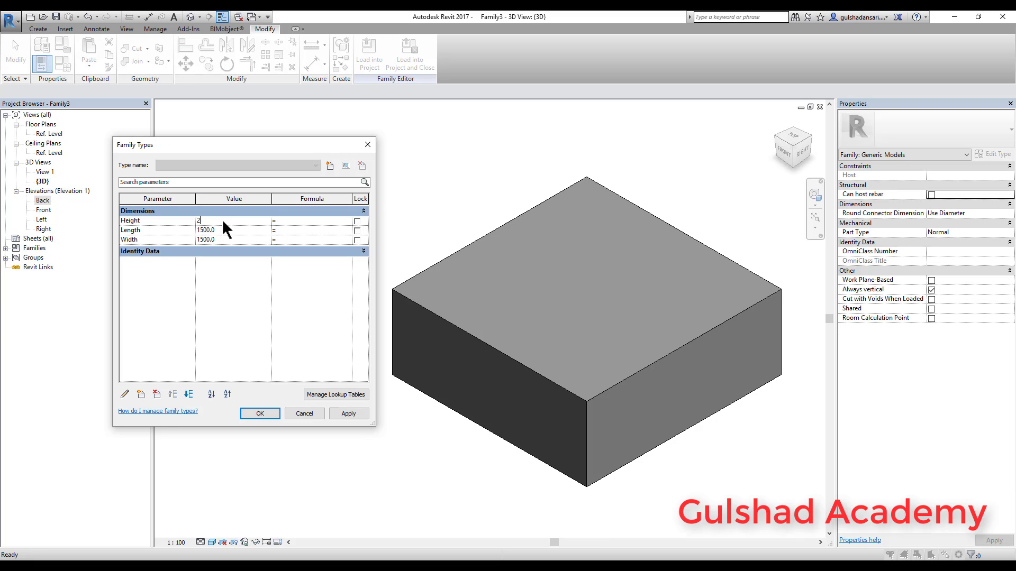
{"action": "type", "text": "2000"}
{"action": "left_click", "coordinate": [349, 415]}
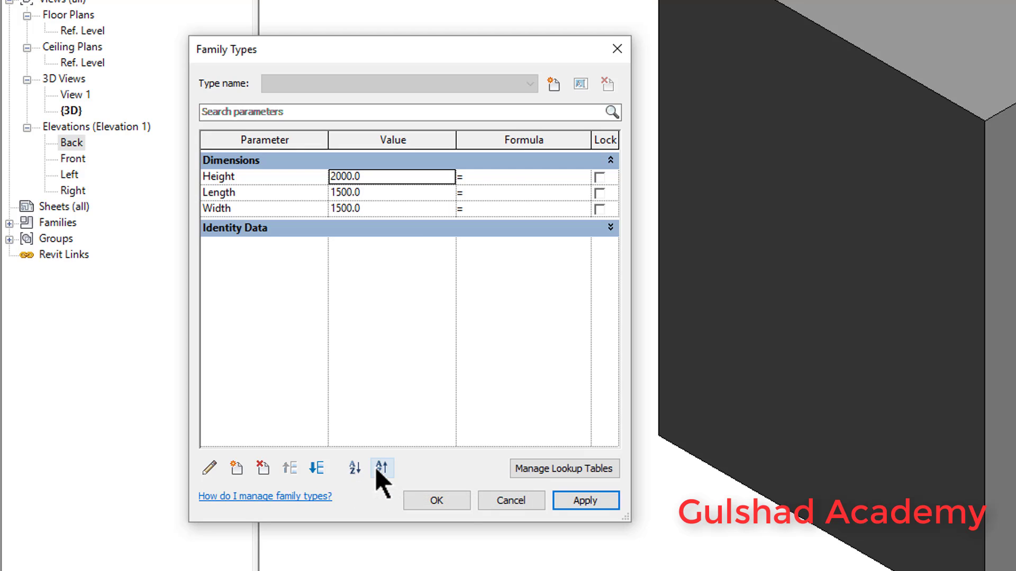
Step: Reorder the Dimensions parameters in Family Types to Width, Length, Height
{"action": "left_click", "coordinate": [214, 180]}
{"action": "left_click", "coordinate": [274, 172]}
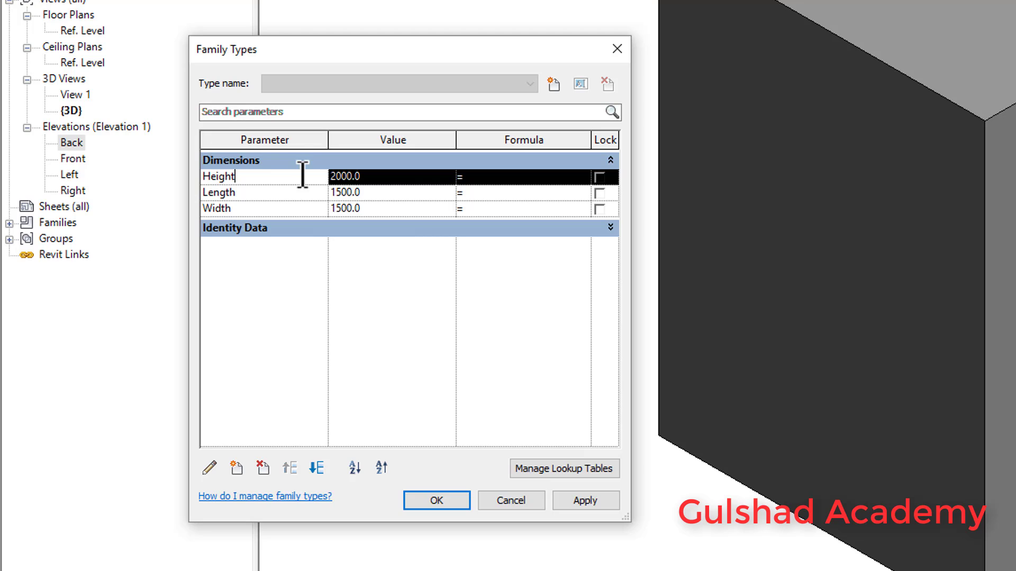
{"action": "left_click", "coordinate": [316, 467]}
{"action": "left_click", "coordinate": [317, 468]}
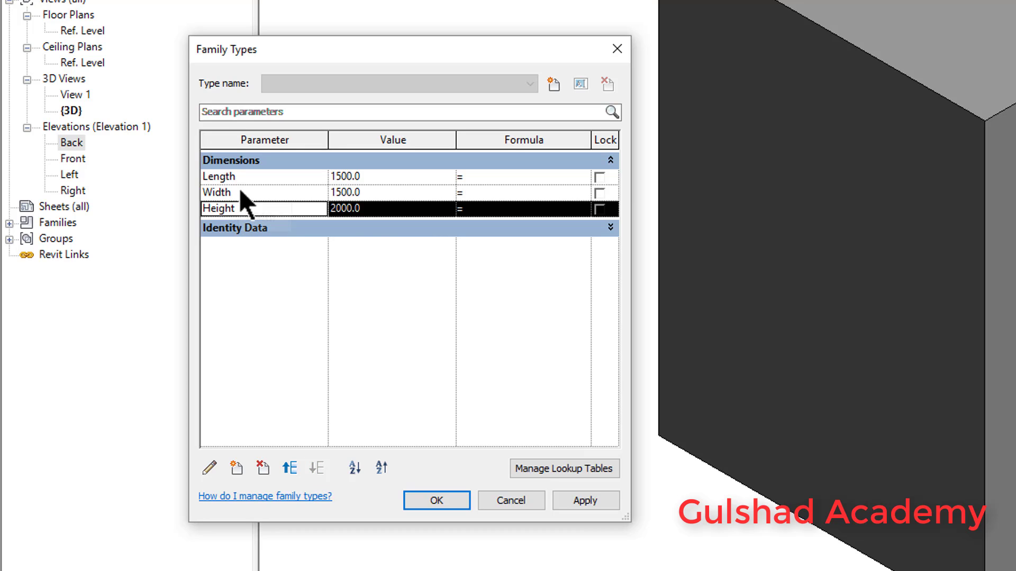
{"action": "left_click", "coordinate": [245, 194]}
{"action": "left_click", "coordinate": [296, 467]}
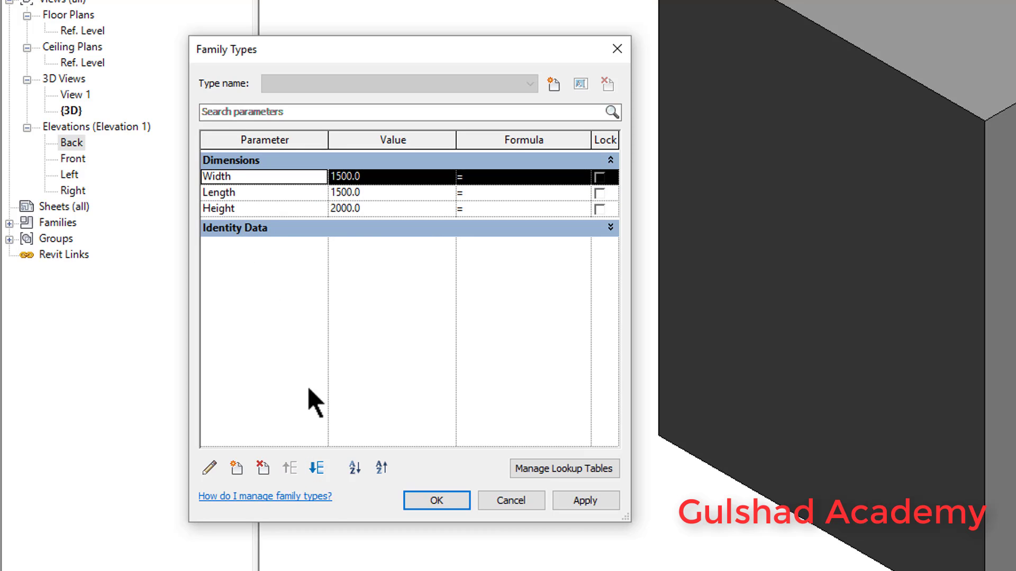
Step: Reorder the Dimensions parameters in Family Types to Length, Width, Height and accept the changes
{"action": "left_click", "coordinate": [318, 467]}
{"action": "left_click", "coordinate": [417, 209]}
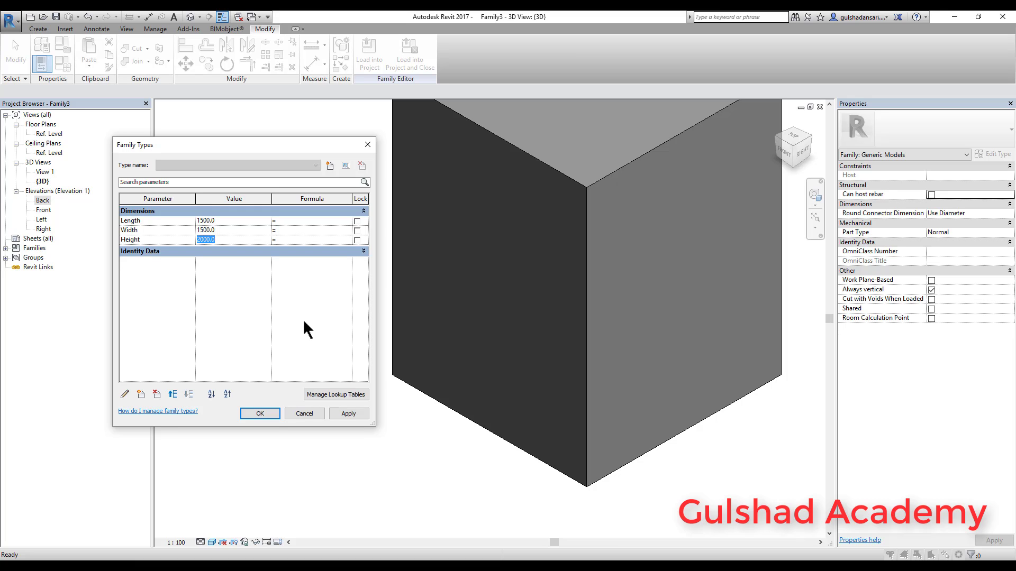
{"action": "left_click", "coordinate": [258, 413]}
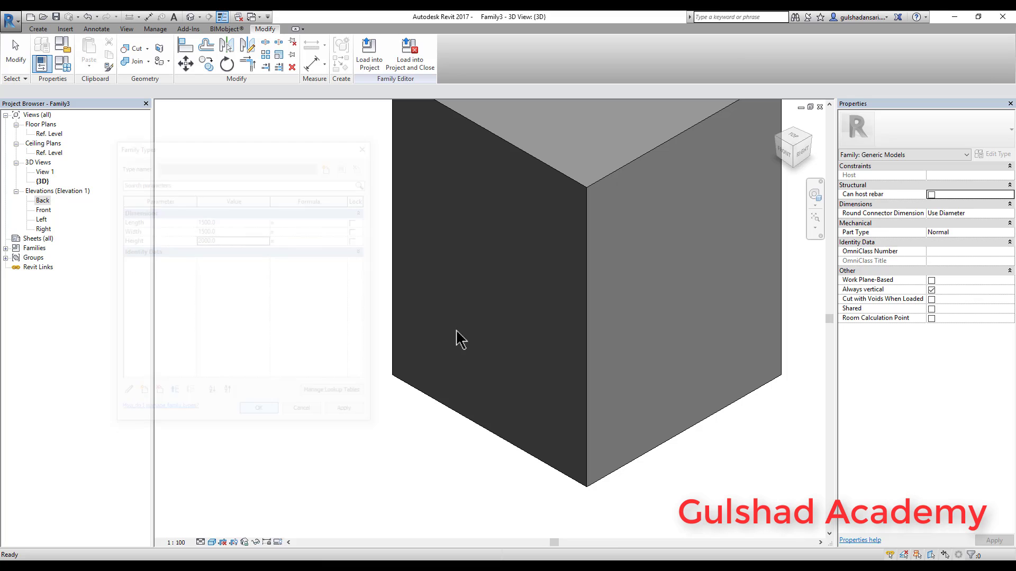
Step: Fit the whole extrusion in the 3D view and select it briefly to check its properties
{"action": "key", "text": "z"}
{"action": "key", "text": "f"}
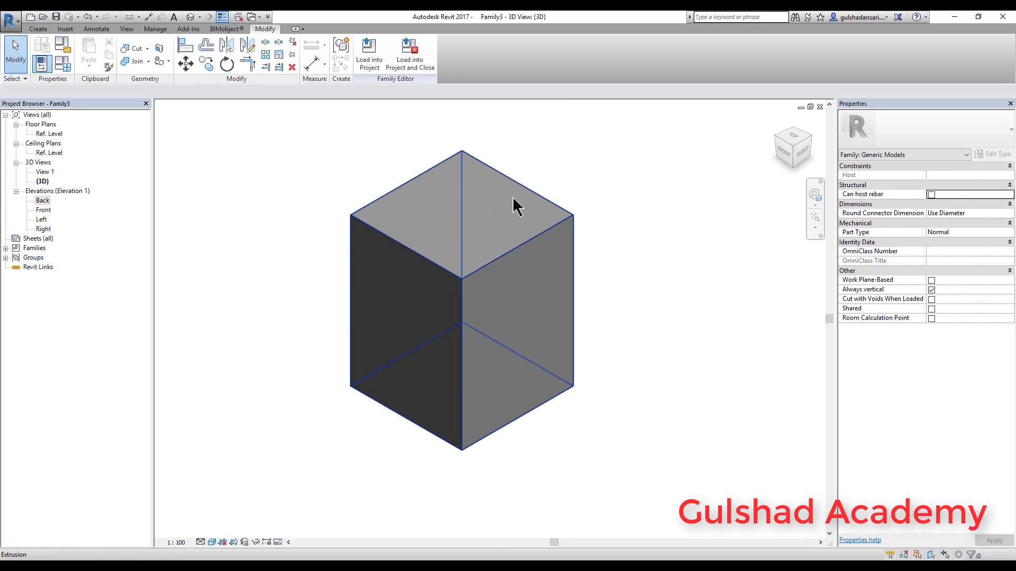
{"action": "left_click", "coordinate": [517, 204]}
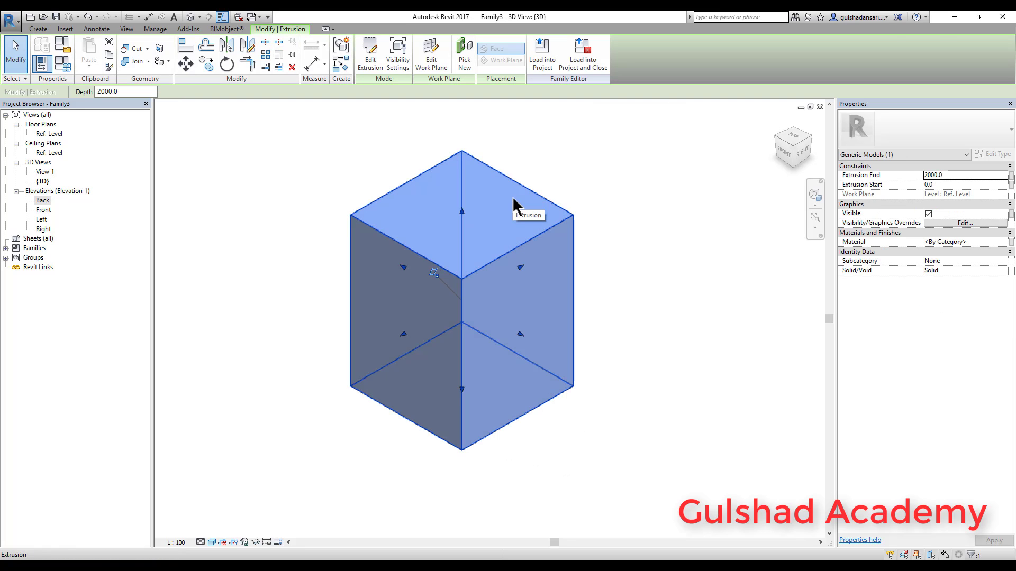
{"action": "left_click", "coordinate": [623, 131]}
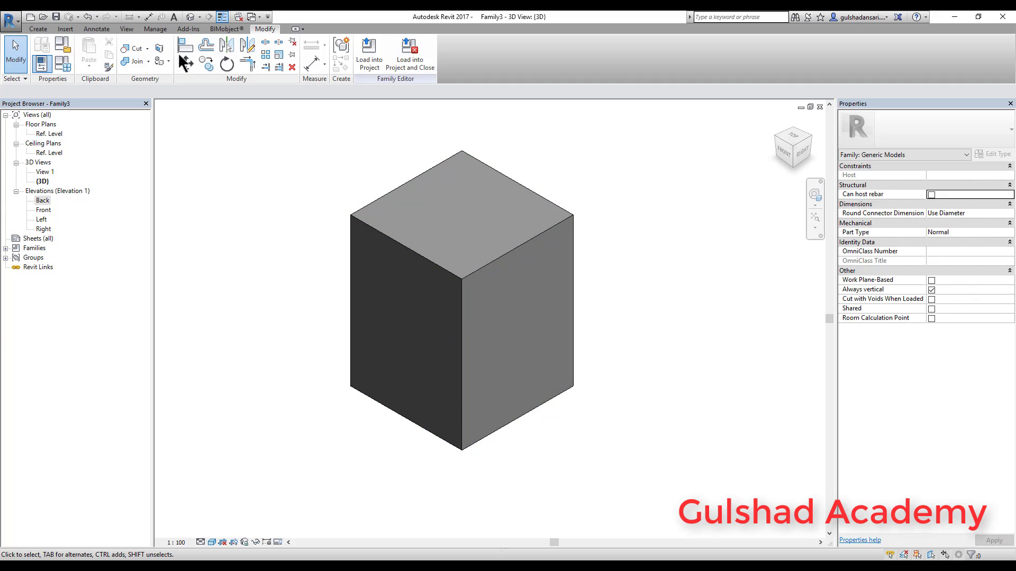
Step: Create a new project based on the Architectural Template
{"action": "left_click", "coordinate": [11, 20]}
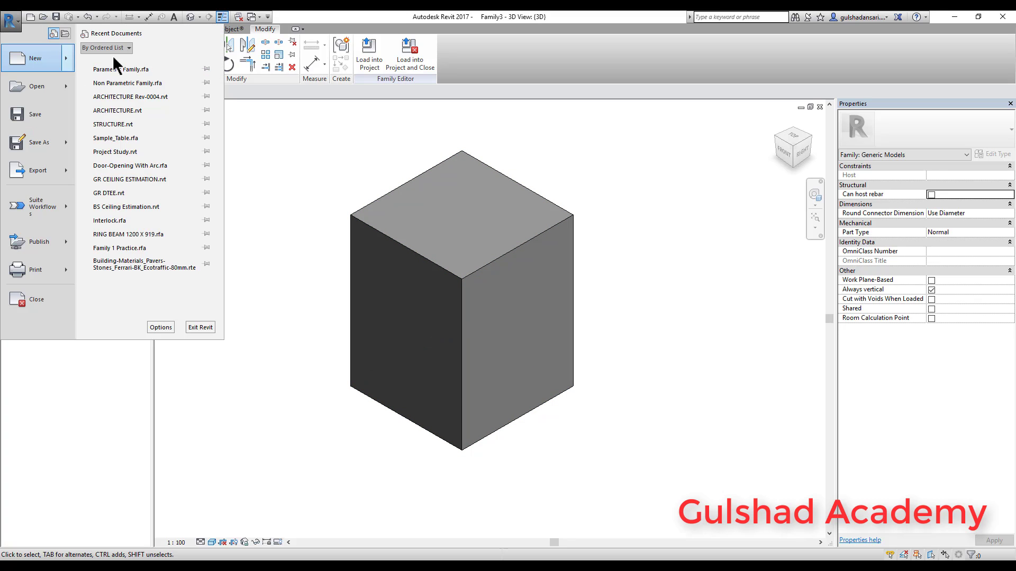
{"action": "left_click", "coordinate": [170, 72]}
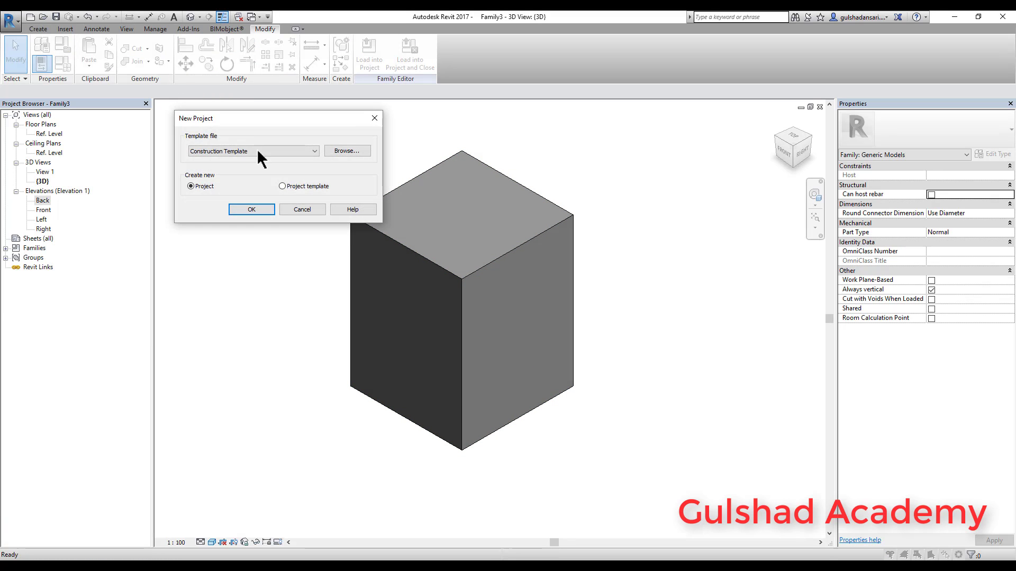
{"action": "left_click", "coordinate": [252, 151]}
{"action": "left_click", "coordinate": [242, 174]}
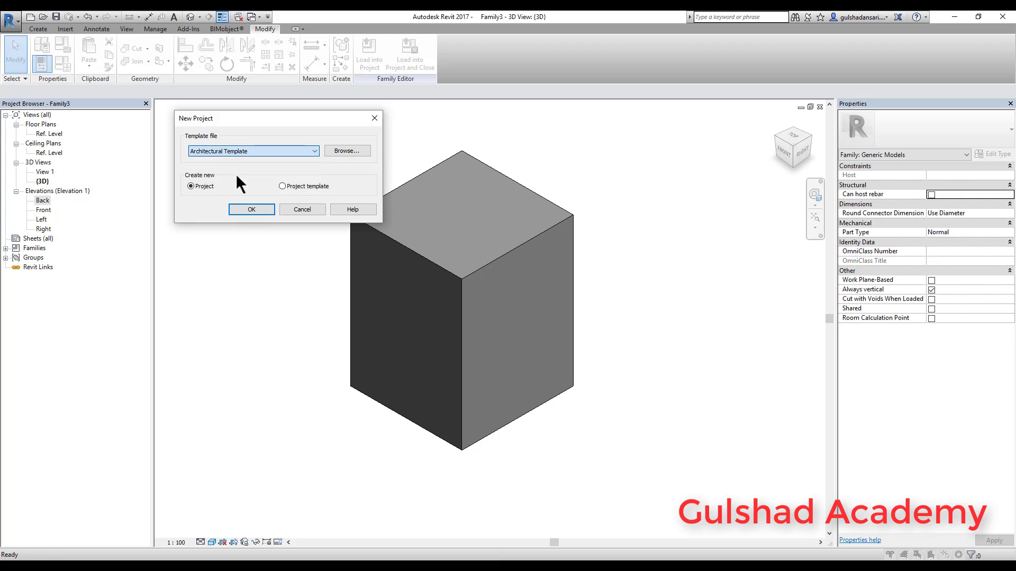
{"action": "left_click", "coordinate": [250, 209]}
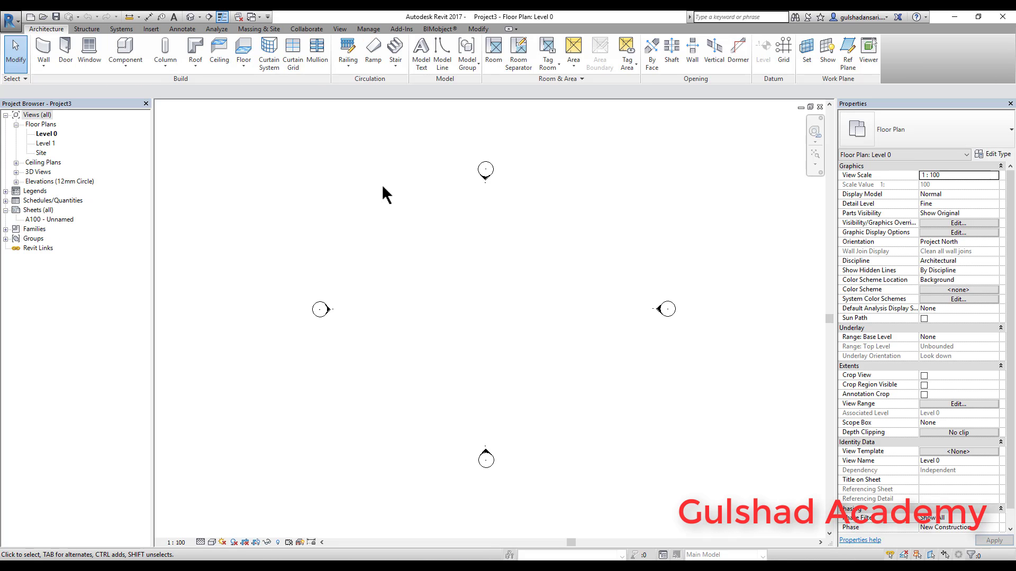
Step: Return to the family's View 1 and load the family into the new project
{"action": "left_click", "coordinate": [253, 17]}
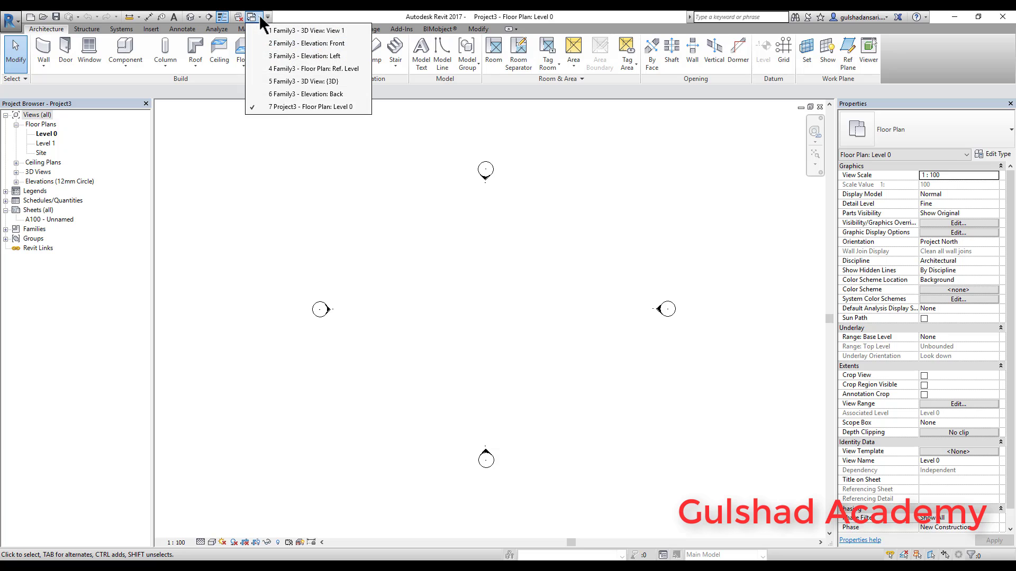
{"action": "left_click", "coordinate": [337, 31]}
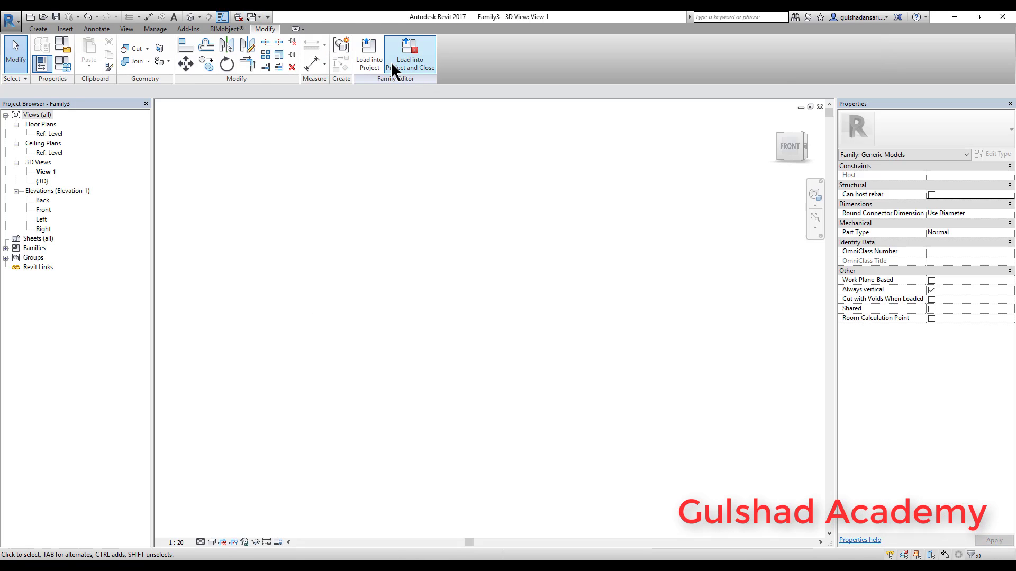
{"action": "left_click", "coordinate": [376, 61]}
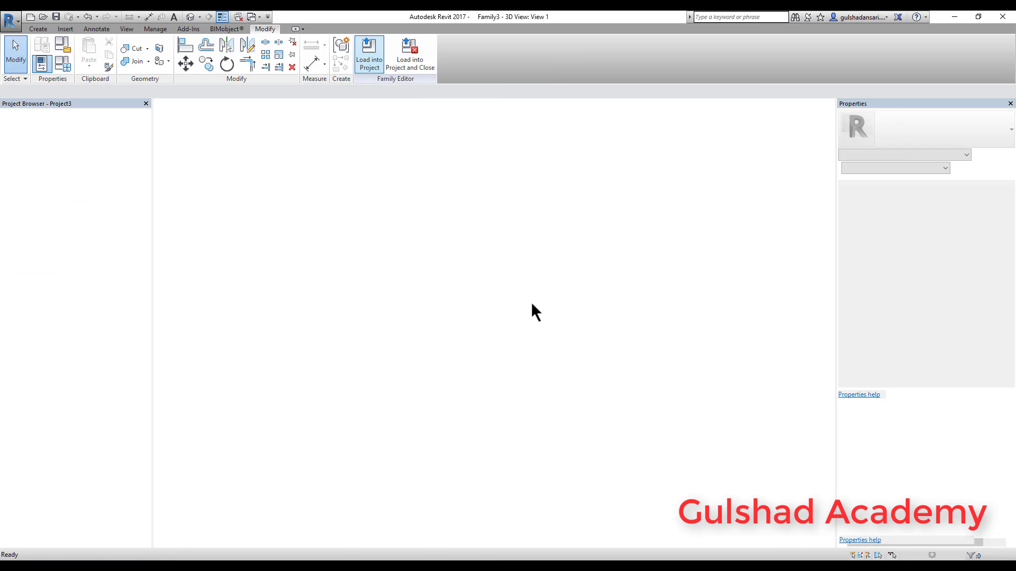
Step: Place four instances of the loaded family in a horizontal row between the elevation markers on Level 0
{"action": "left_click", "coordinate": [452, 309]}
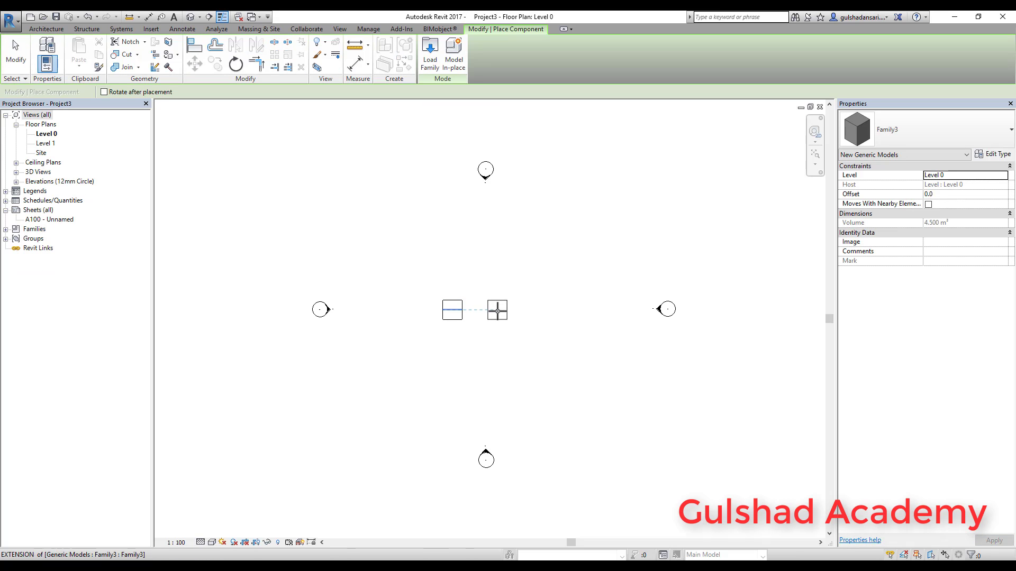
{"action": "left_click", "coordinate": [497, 310]}
{"action": "left_click", "coordinate": [544, 310]}
{"action": "left_click", "coordinate": [583, 310]}
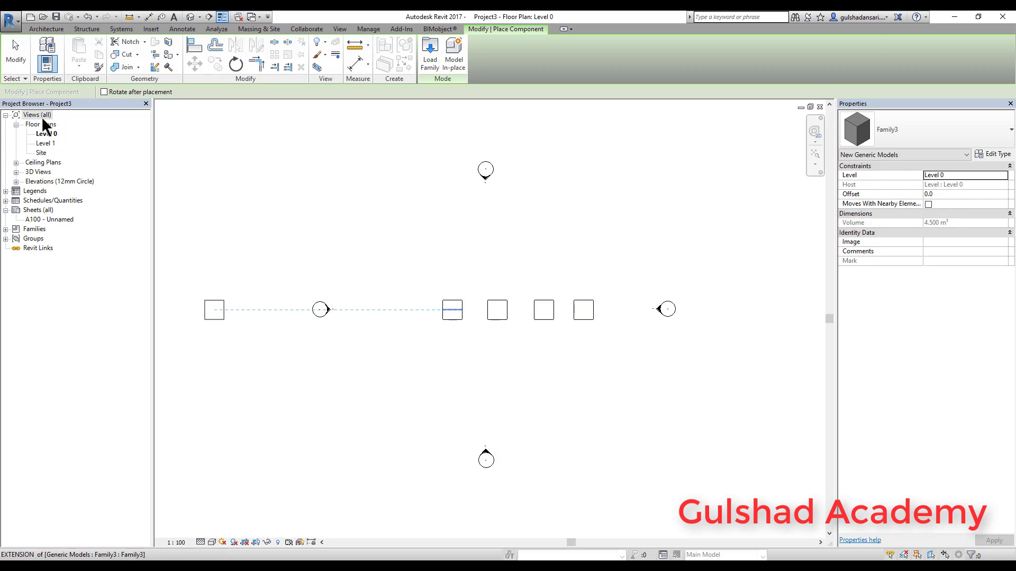
{"action": "key", "text": "Escape"}
{"action": "key", "text": "Escape"}
Step: Edit the type properties of the leftmost block, setting Length to 1000, Width to 500 and Height to 500
{"action": "scroll", "coordinate": [422, 315], "scroll_direction": "up", "scroll_amount": 1}
{"action": "left_click", "coordinate": [456, 310]}
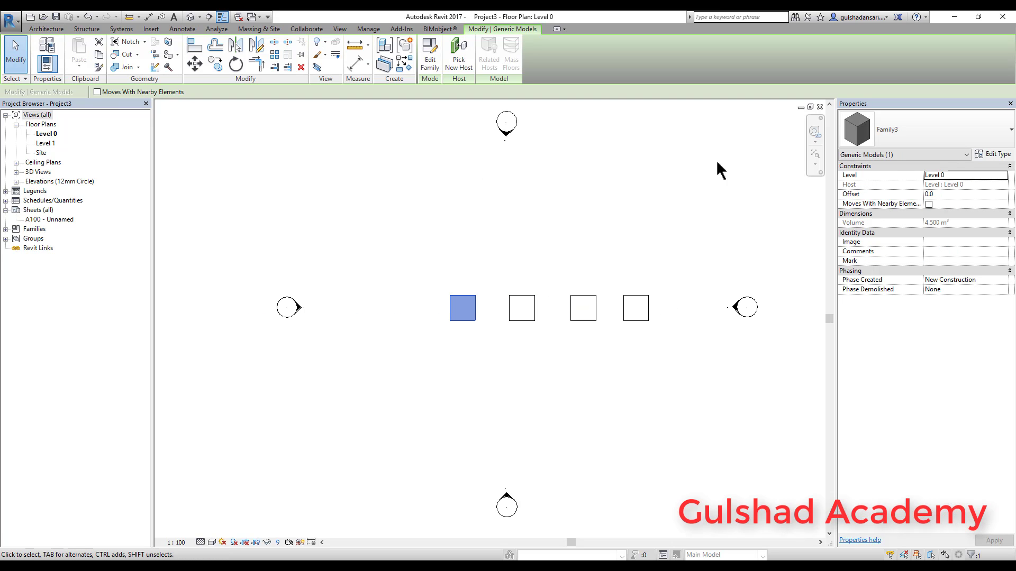
{"action": "left_click", "coordinate": [994, 154]}
{"action": "left_click_drag", "start_coordinate": [468, 166], "coordinate": [281, 165]}
{"action": "left_click", "coordinate": [316, 268]}
{"action": "type", "text": "1000"}
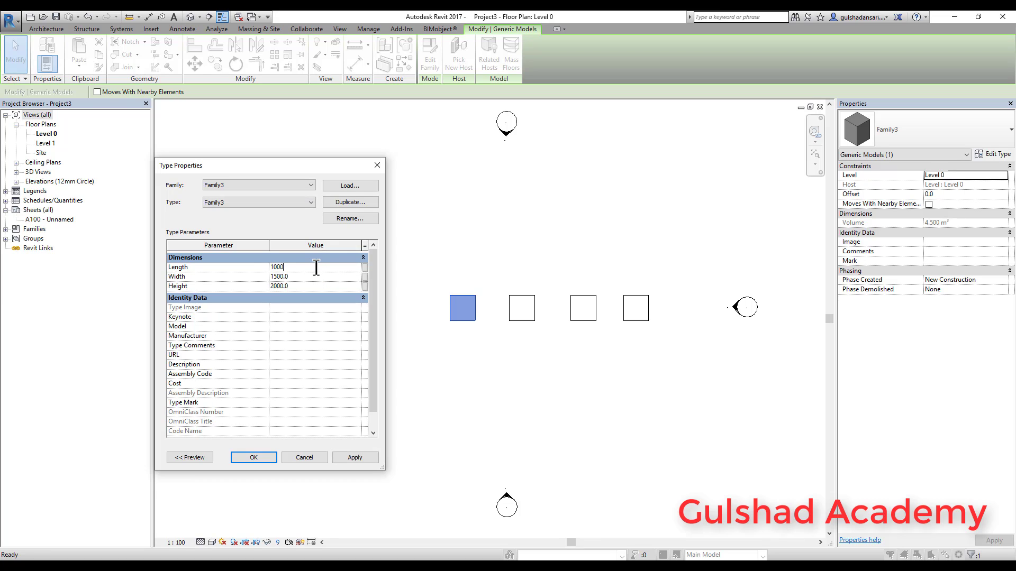
{"action": "left_click", "coordinate": [317, 271]}
{"action": "type", "text": "500"}
{"action": "key", "text": "Tab"}
{"action": "type", "text": "500"}
{"action": "left_click", "coordinate": [253, 458]}
{"action": "left_click", "coordinate": [511, 353]}
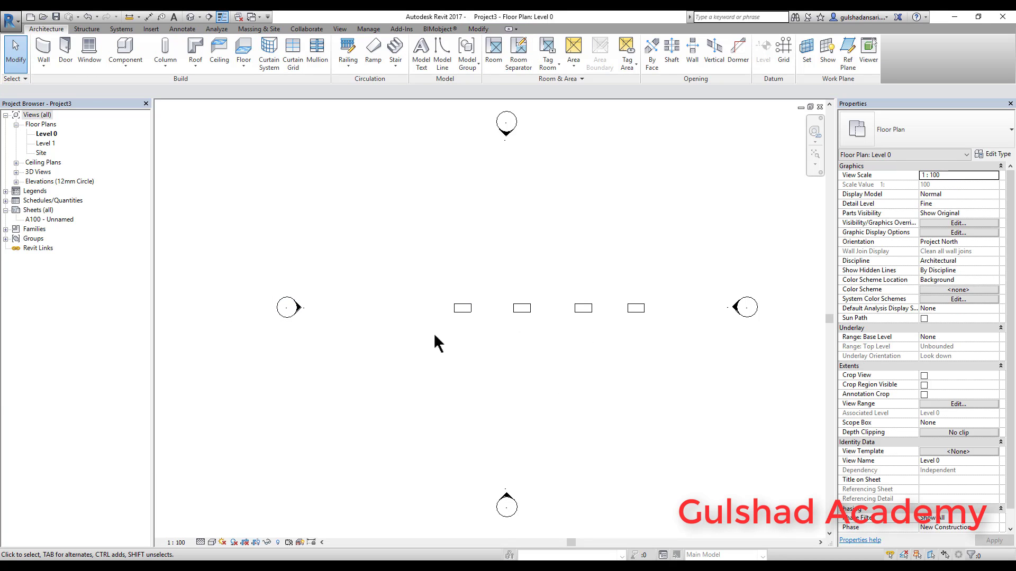
Step: Examine the four resized blocks in the default 3D view, then close that view to return to Level 0
{"action": "left_click", "coordinate": [190, 16]}
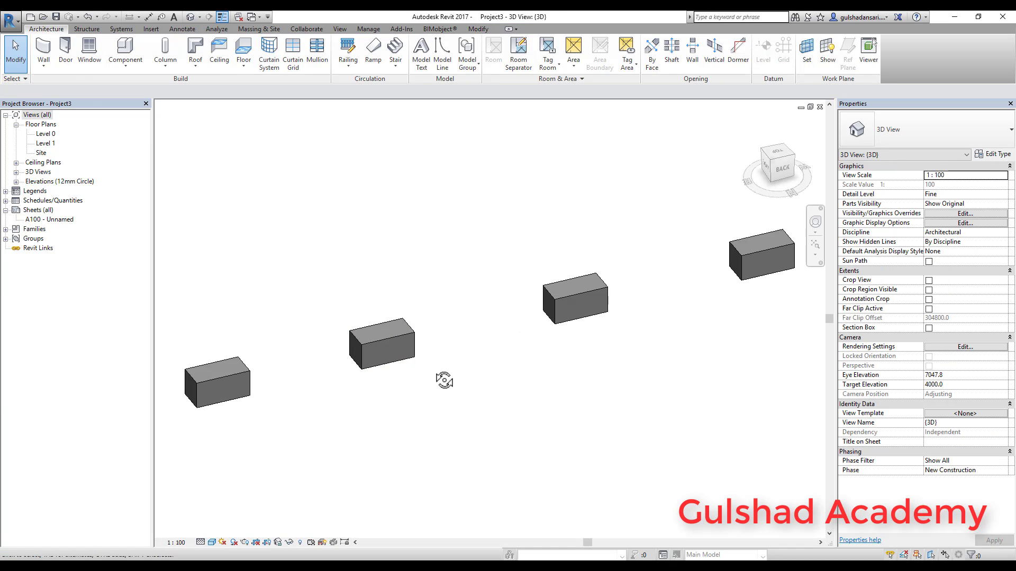
{"action": "middle_click_drag", "start_coordinate": [444, 381], "coordinate": [535, 310], "text": "shift"}
{"action": "left_click", "coordinate": [820, 106]}
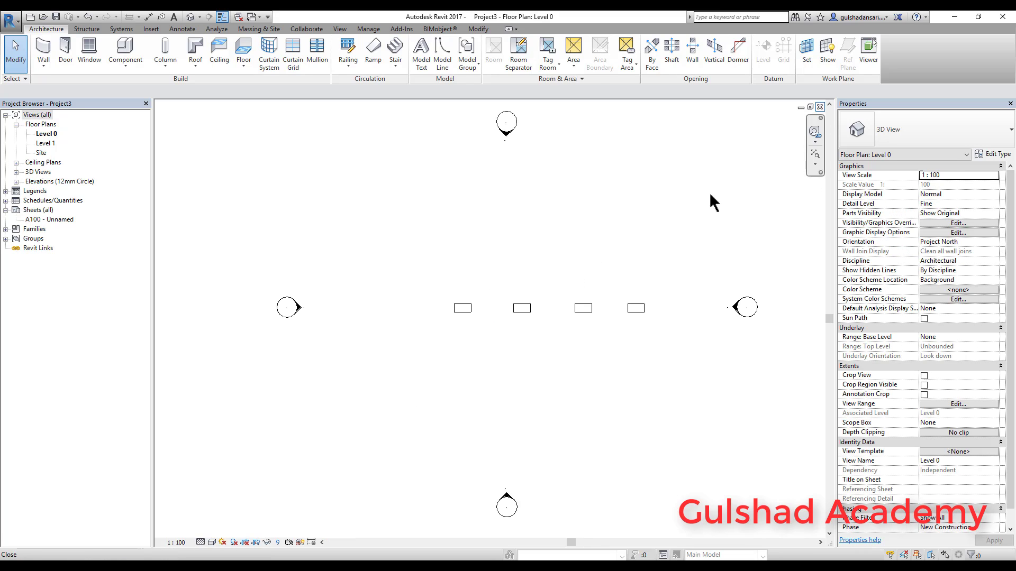